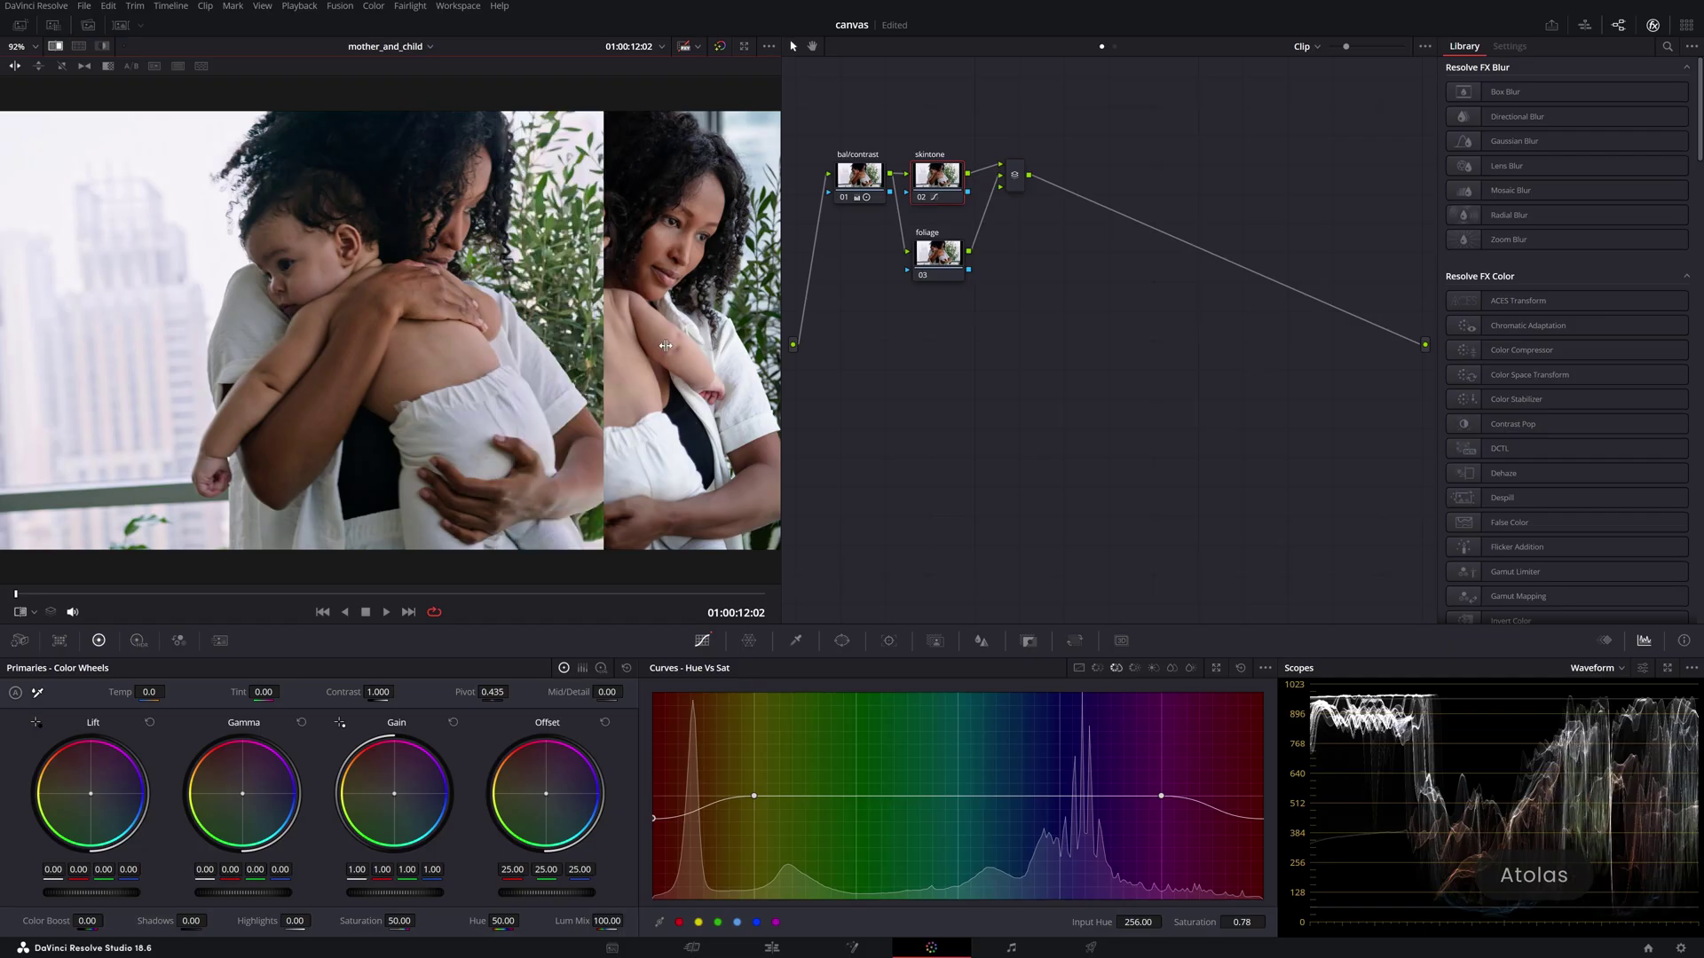
Shift the reference wipe across the graded clip to compare it with the reference still.
left_click_drag(609, 392, 466, 391)
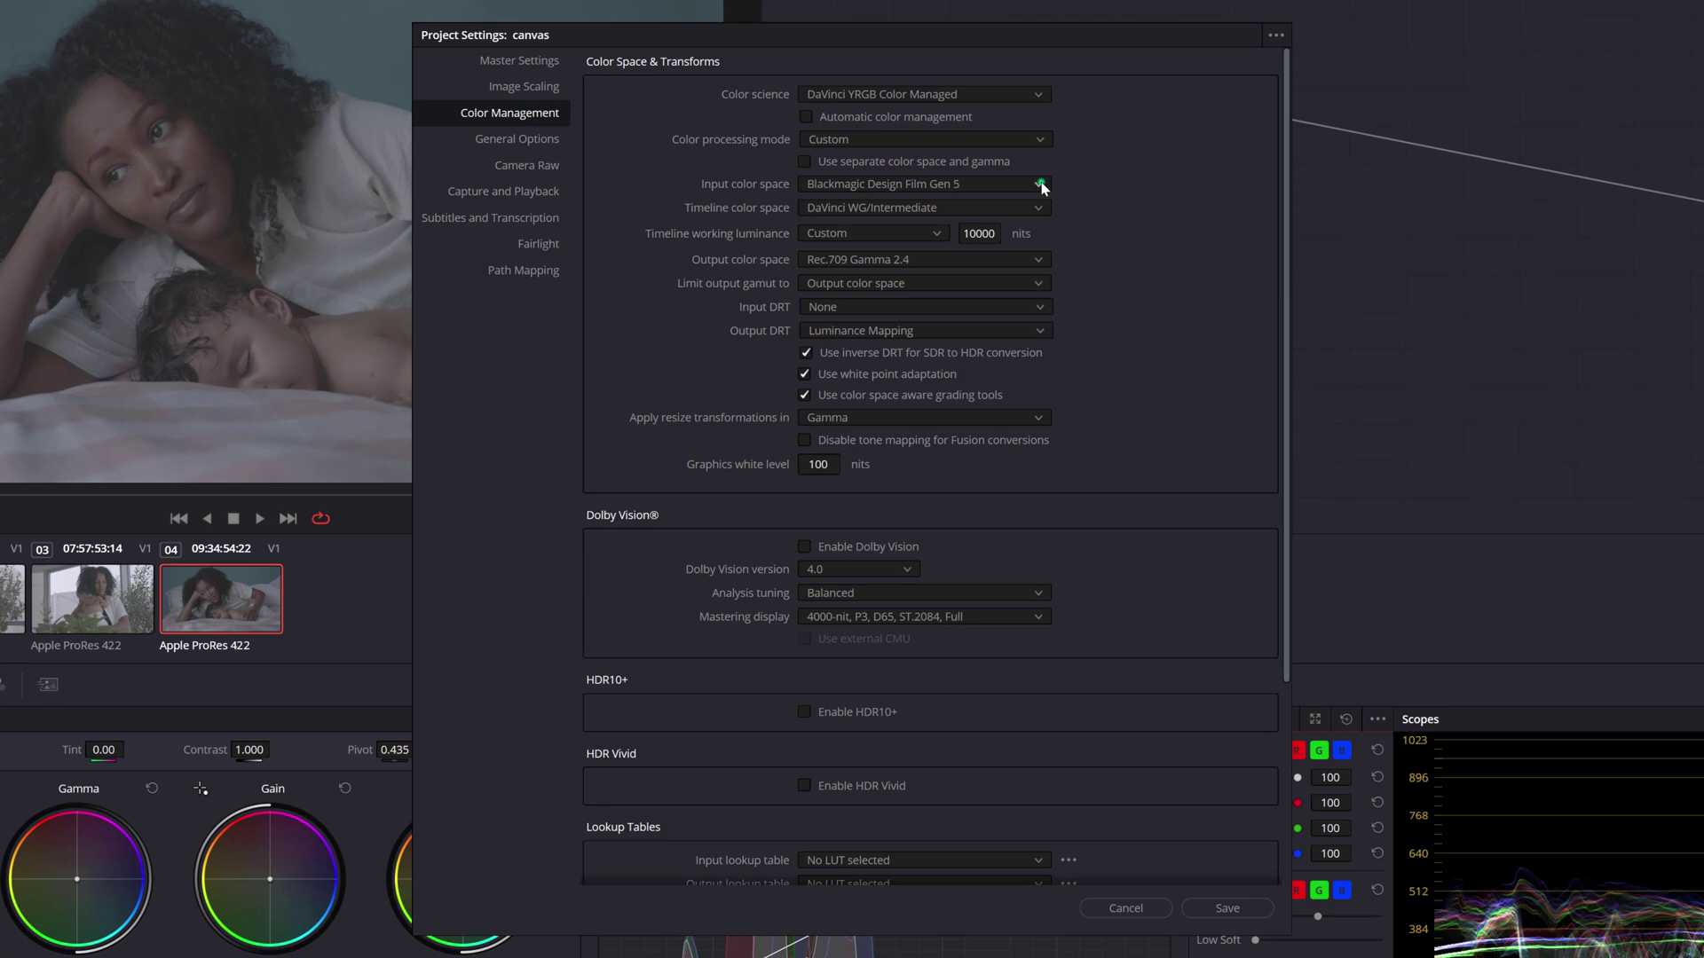
Set the project's input color space to Rec.709 (Scene) and its input DRT to Luminance Mapping, and save the settings.
left_click(1040, 183)
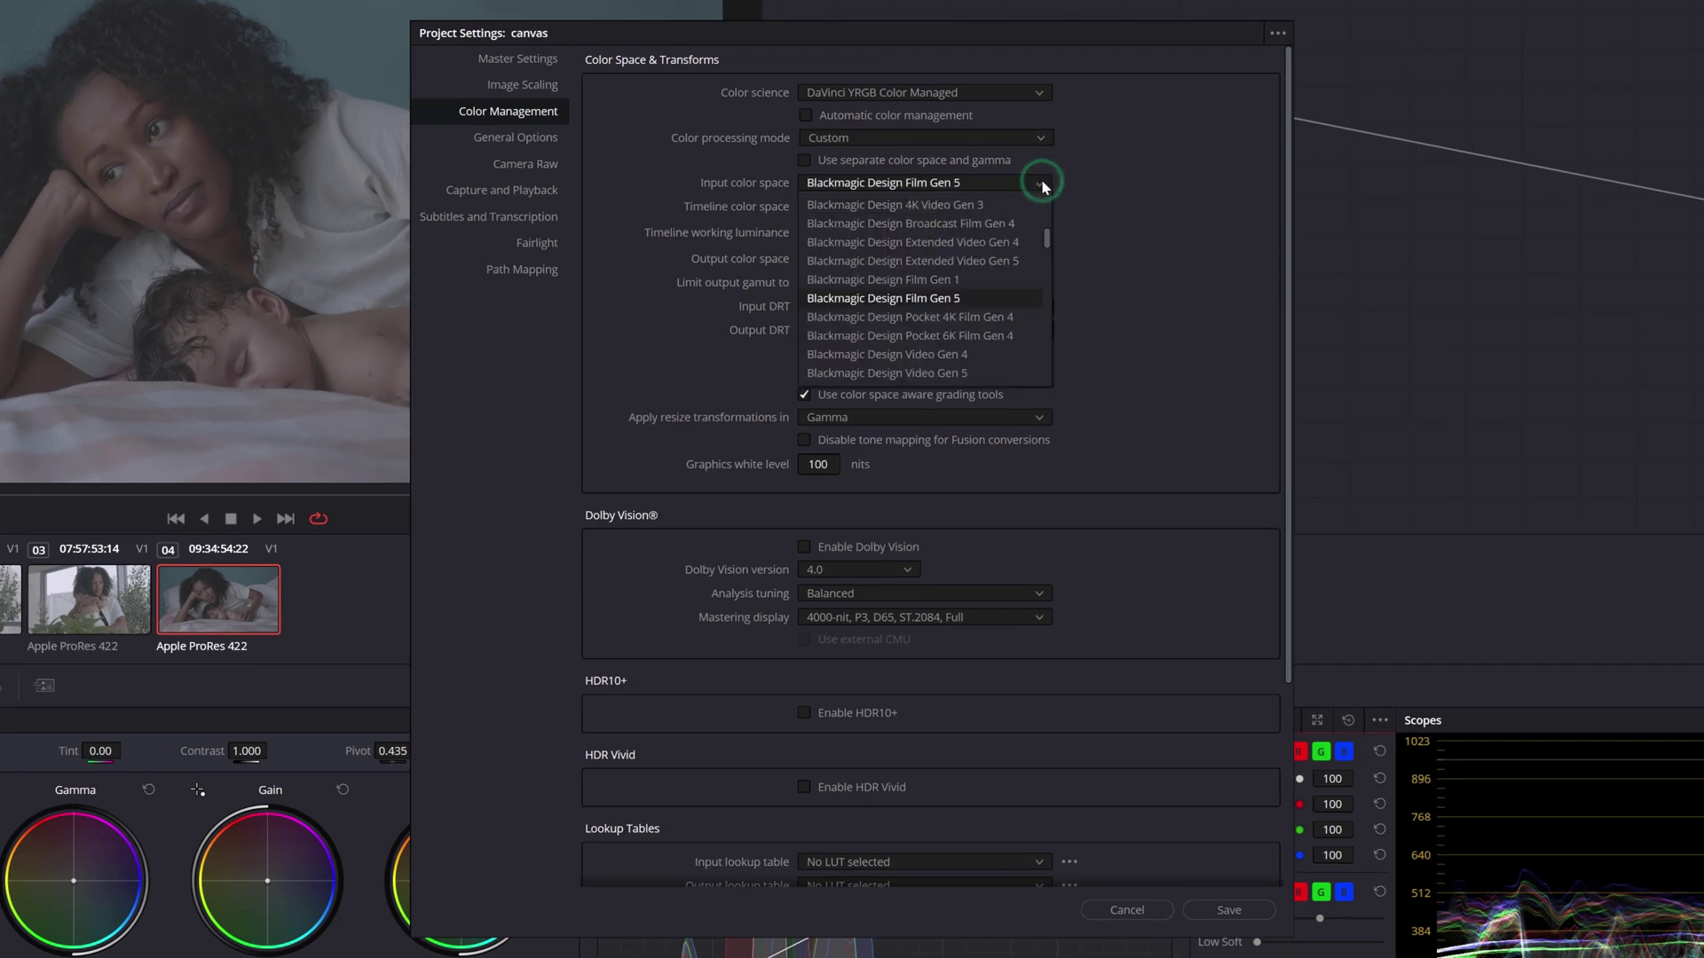
left_click_drag(1046, 237, 1050, 316)
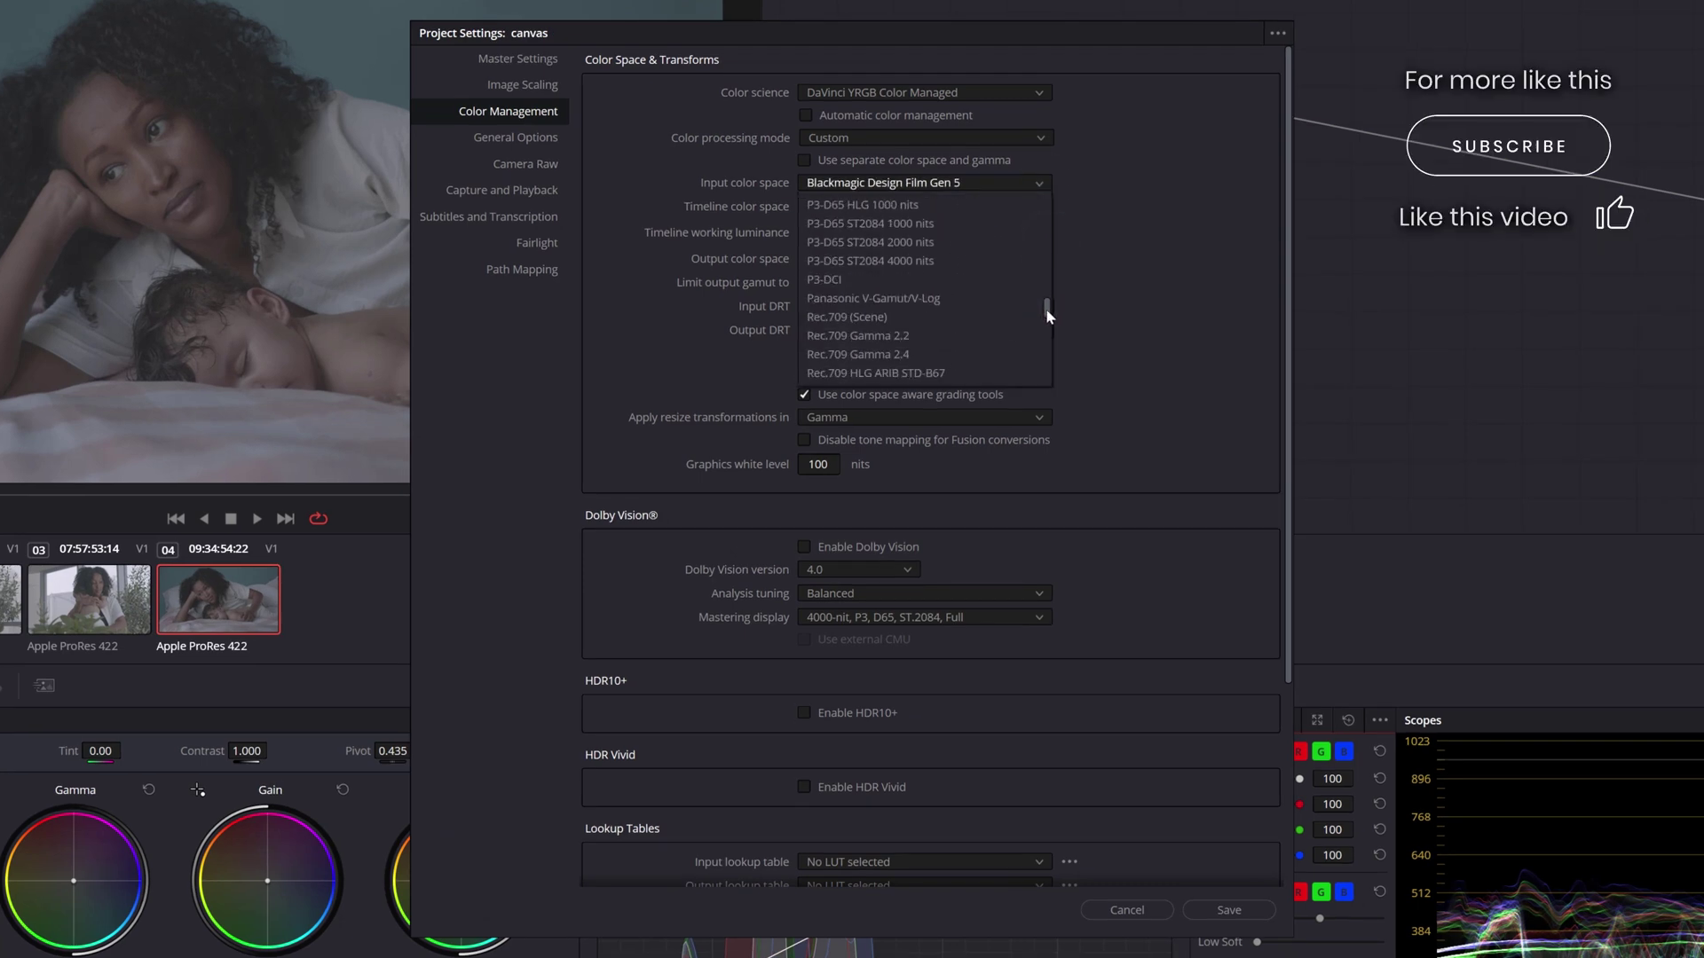
left_click(929, 318)
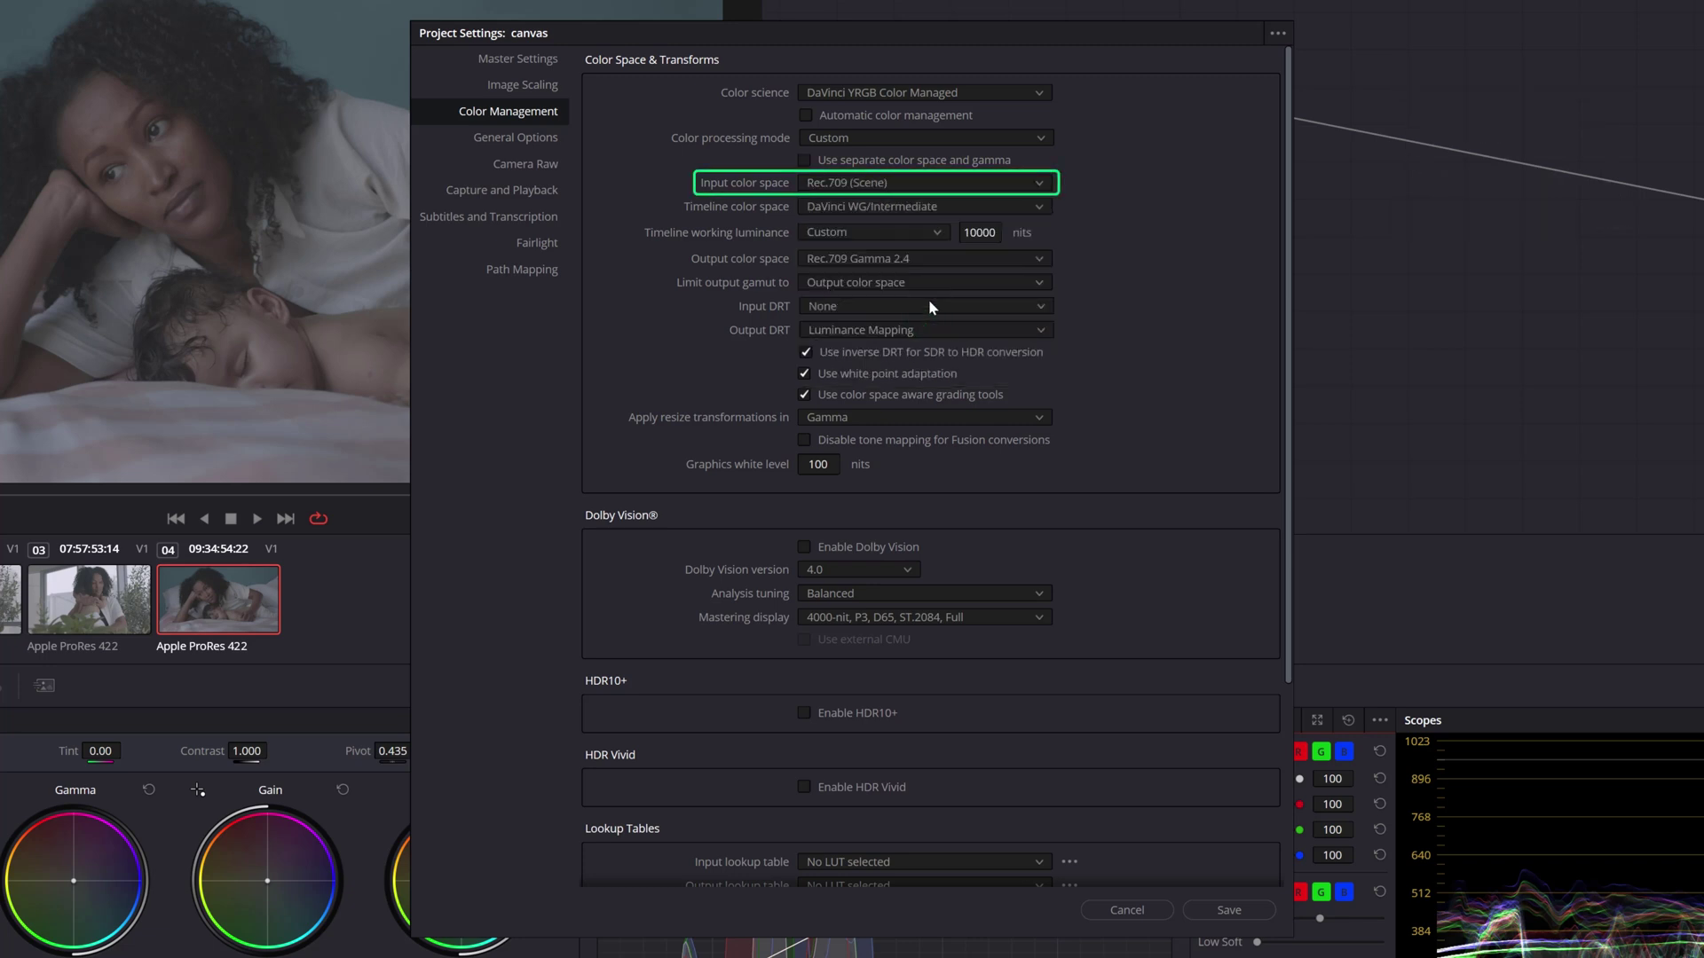
left_click(929, 302)
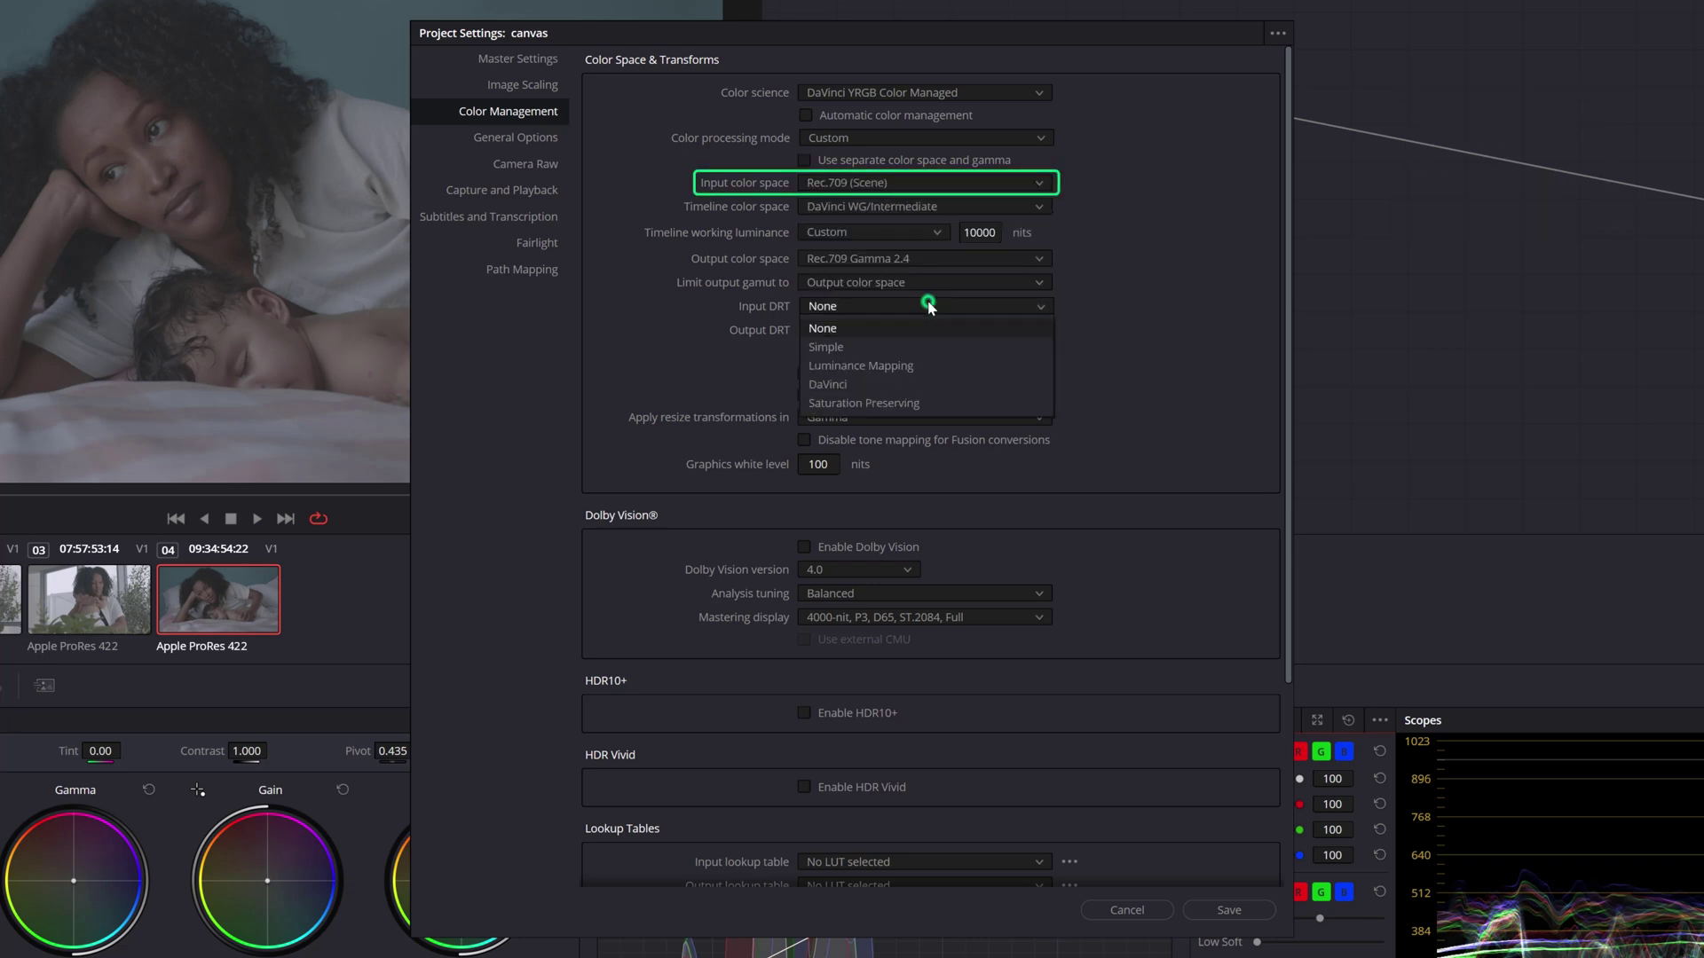
left_click(914, 365)
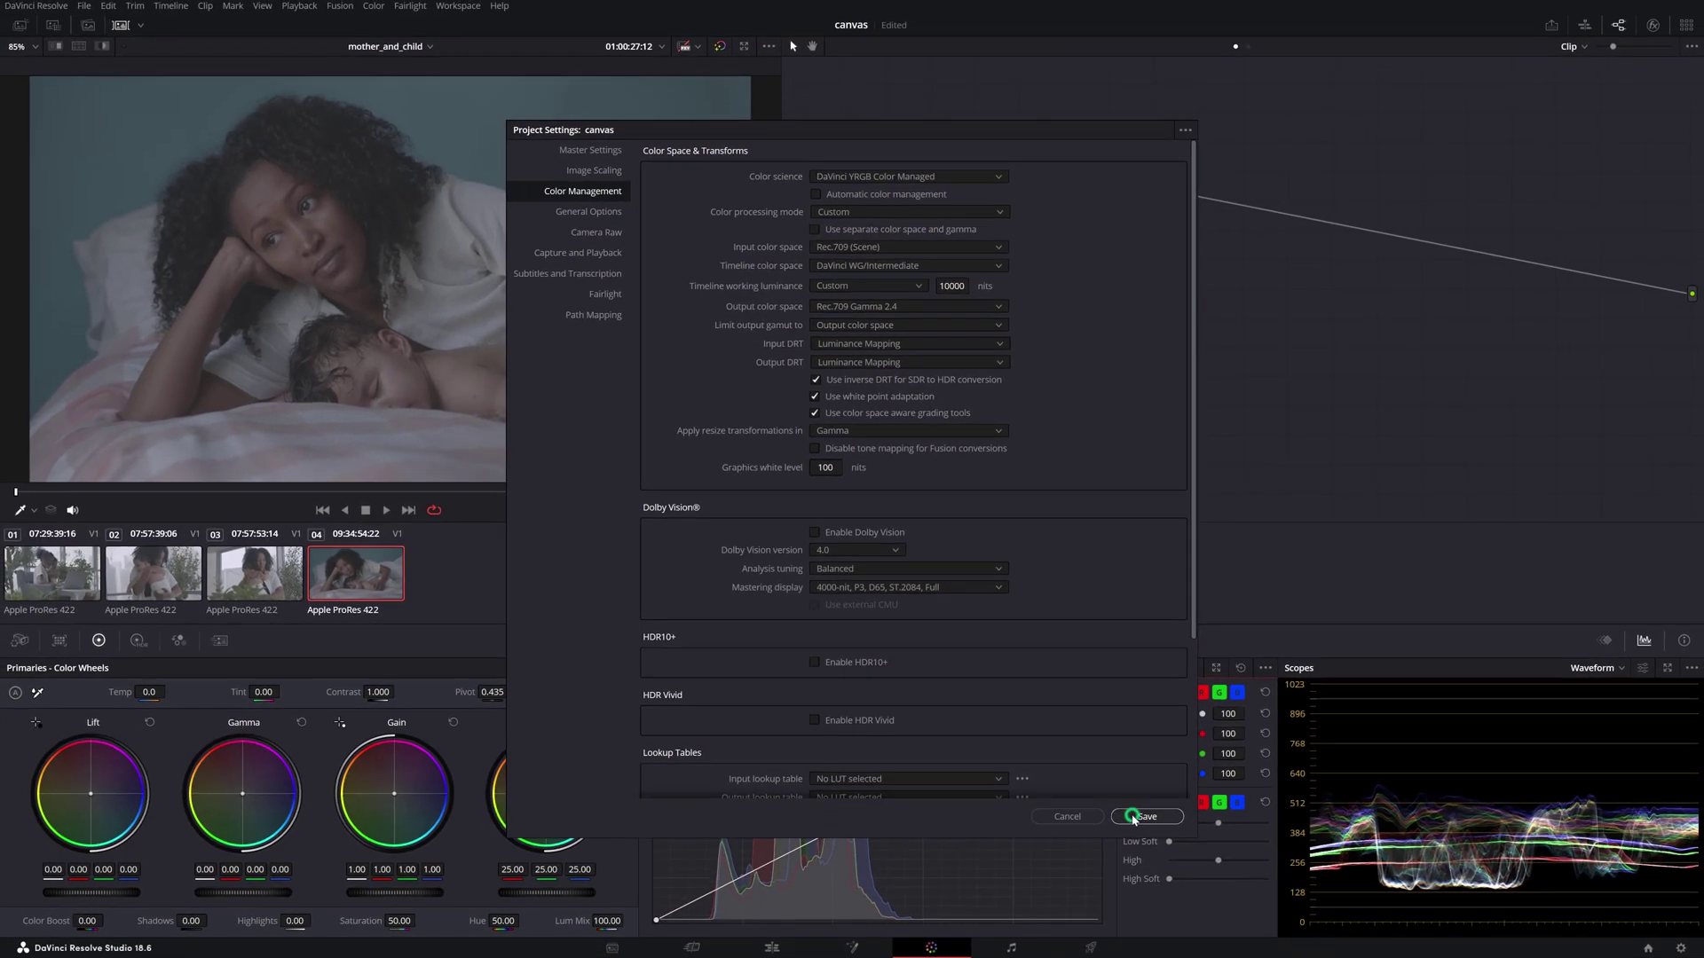
left_click(1229, 909)
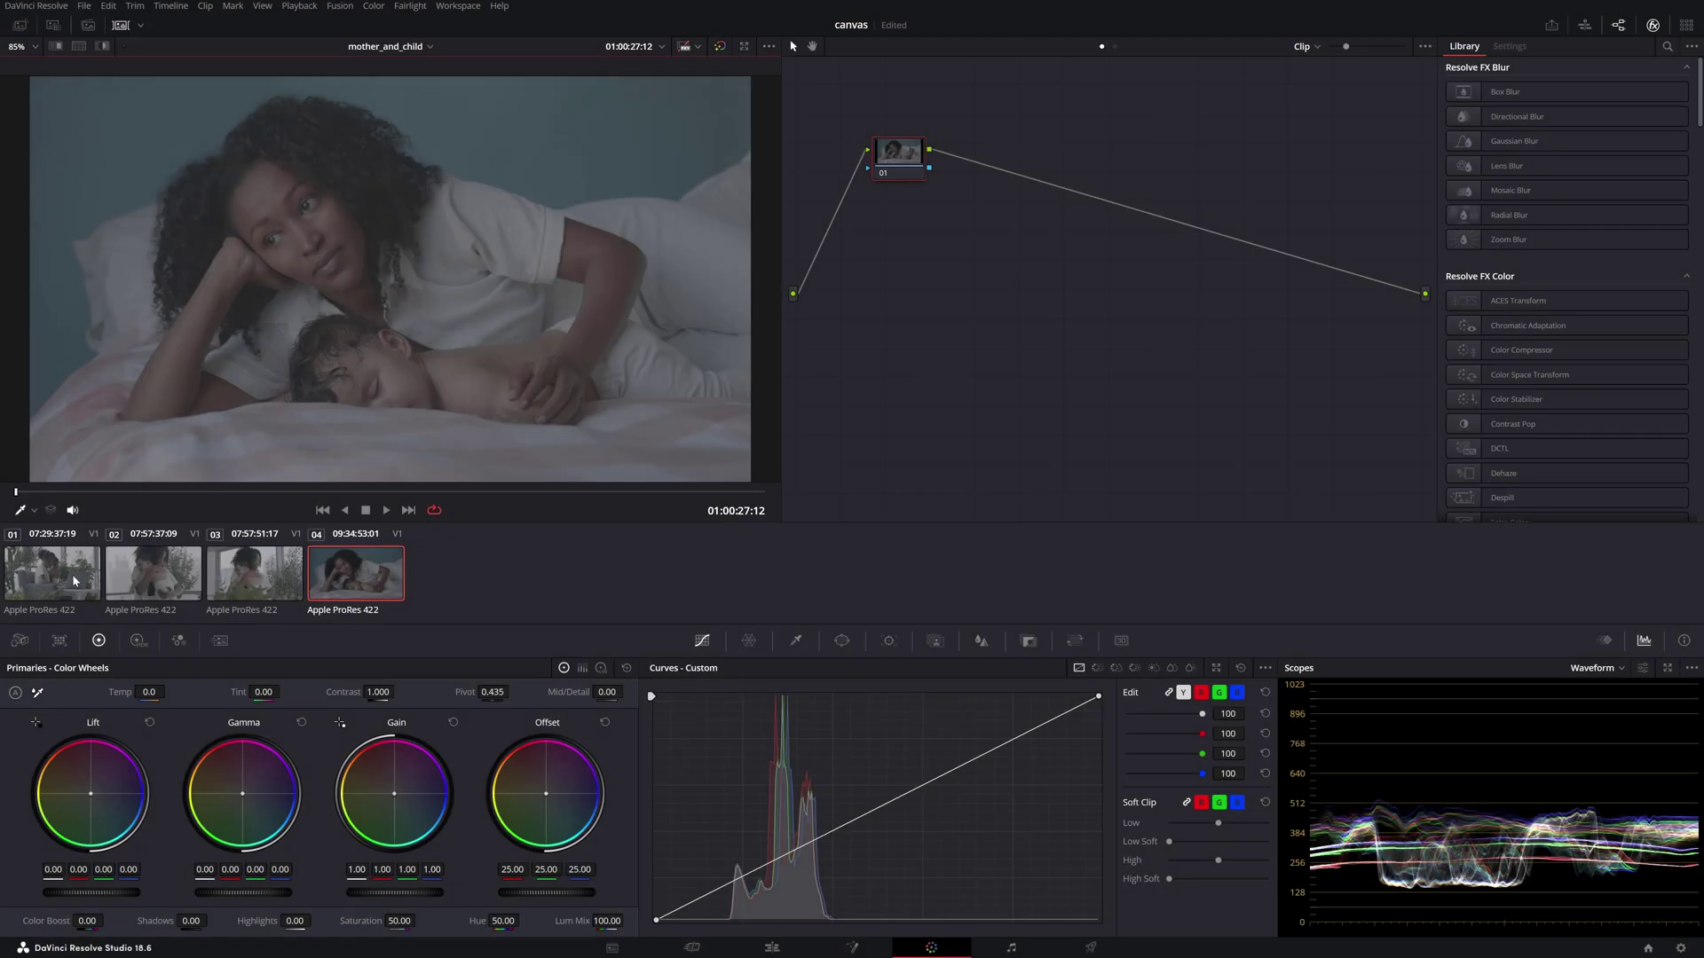
Assign the input color space Blackmagic Design Film Gen 5 to all four clips.
left_click(74, 581, "shift")
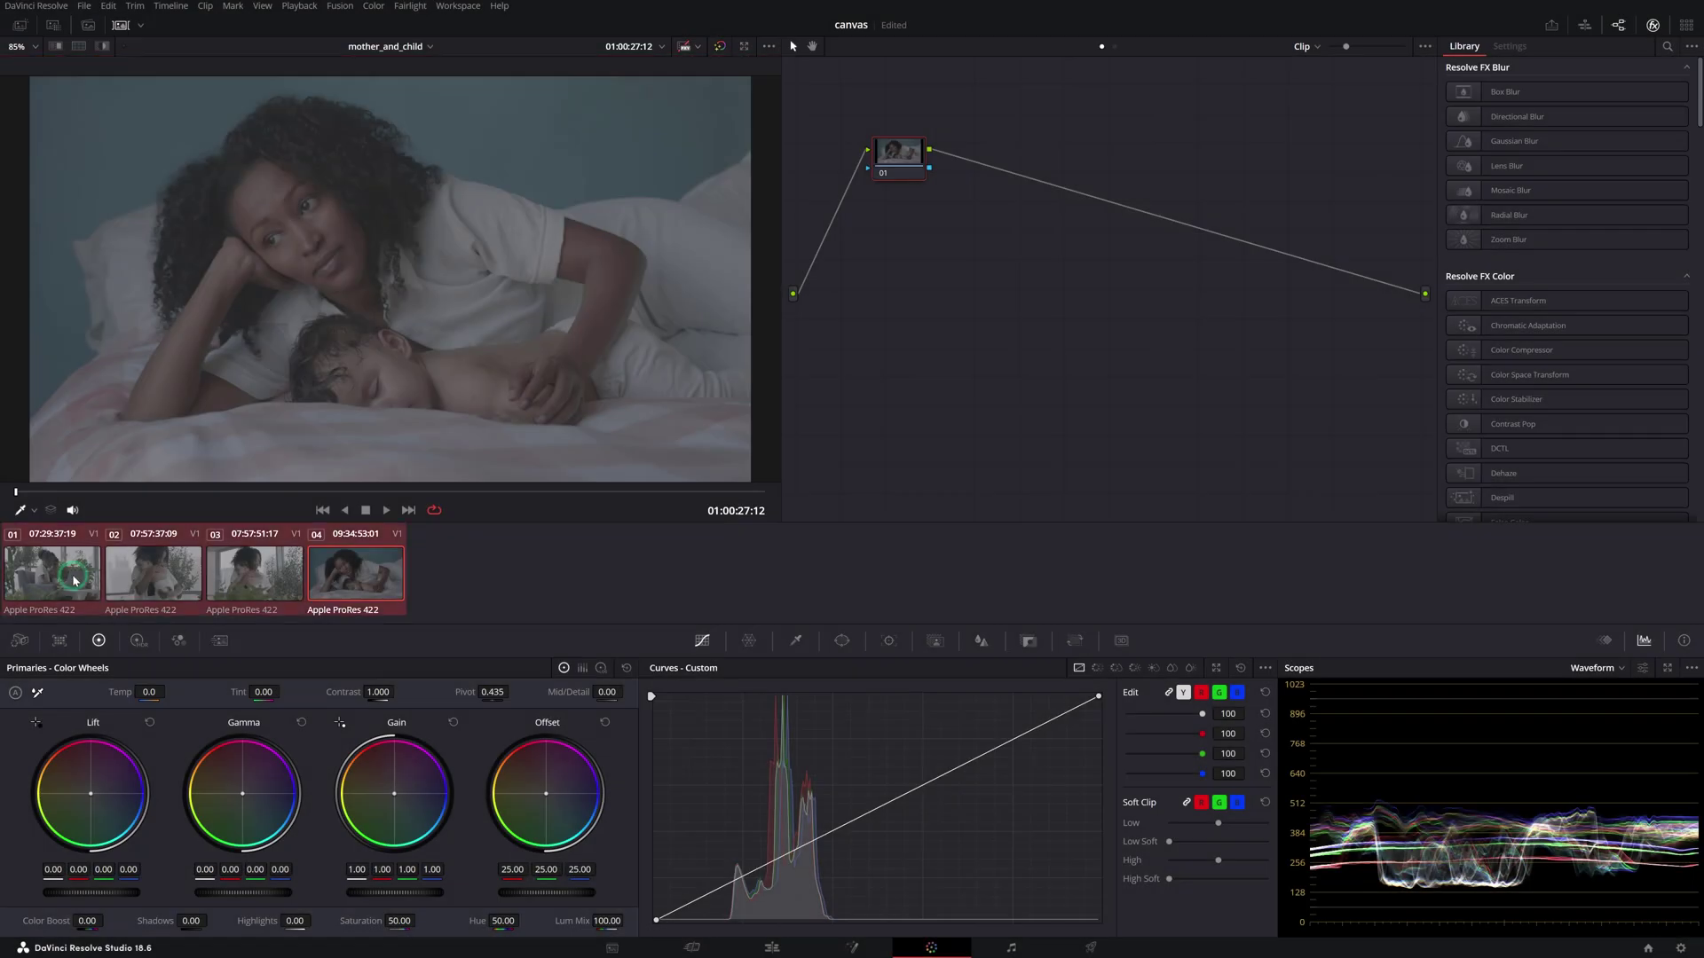
right_click(161, 575)
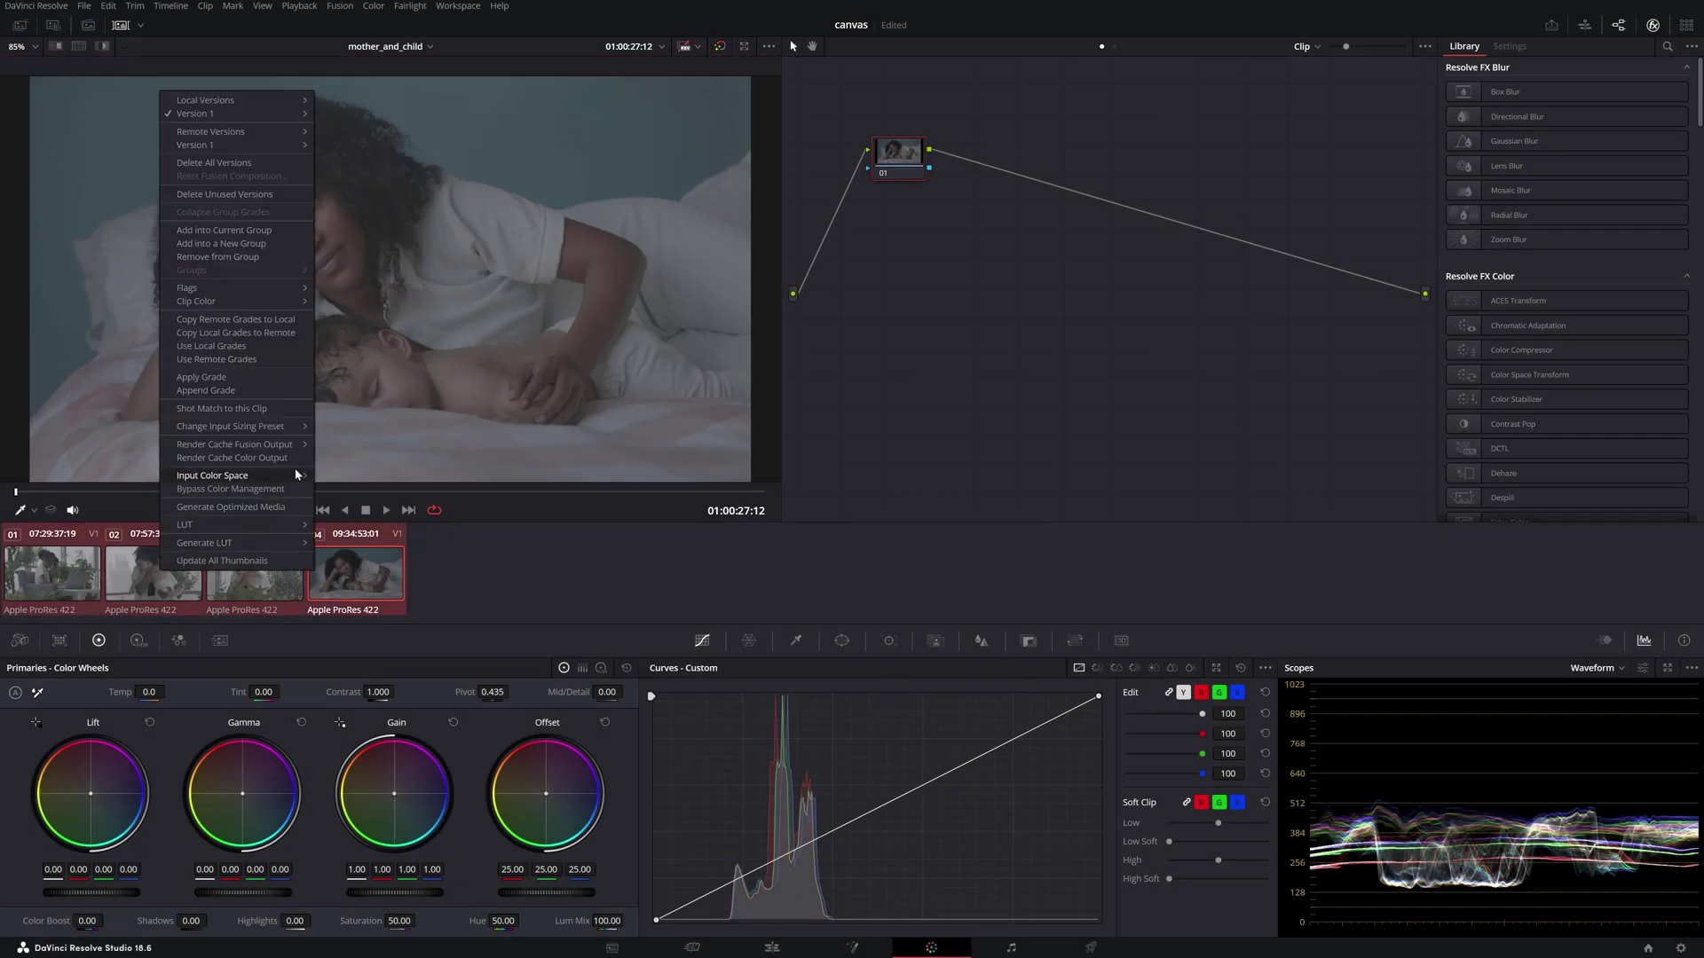
mouse_move(295, 476)
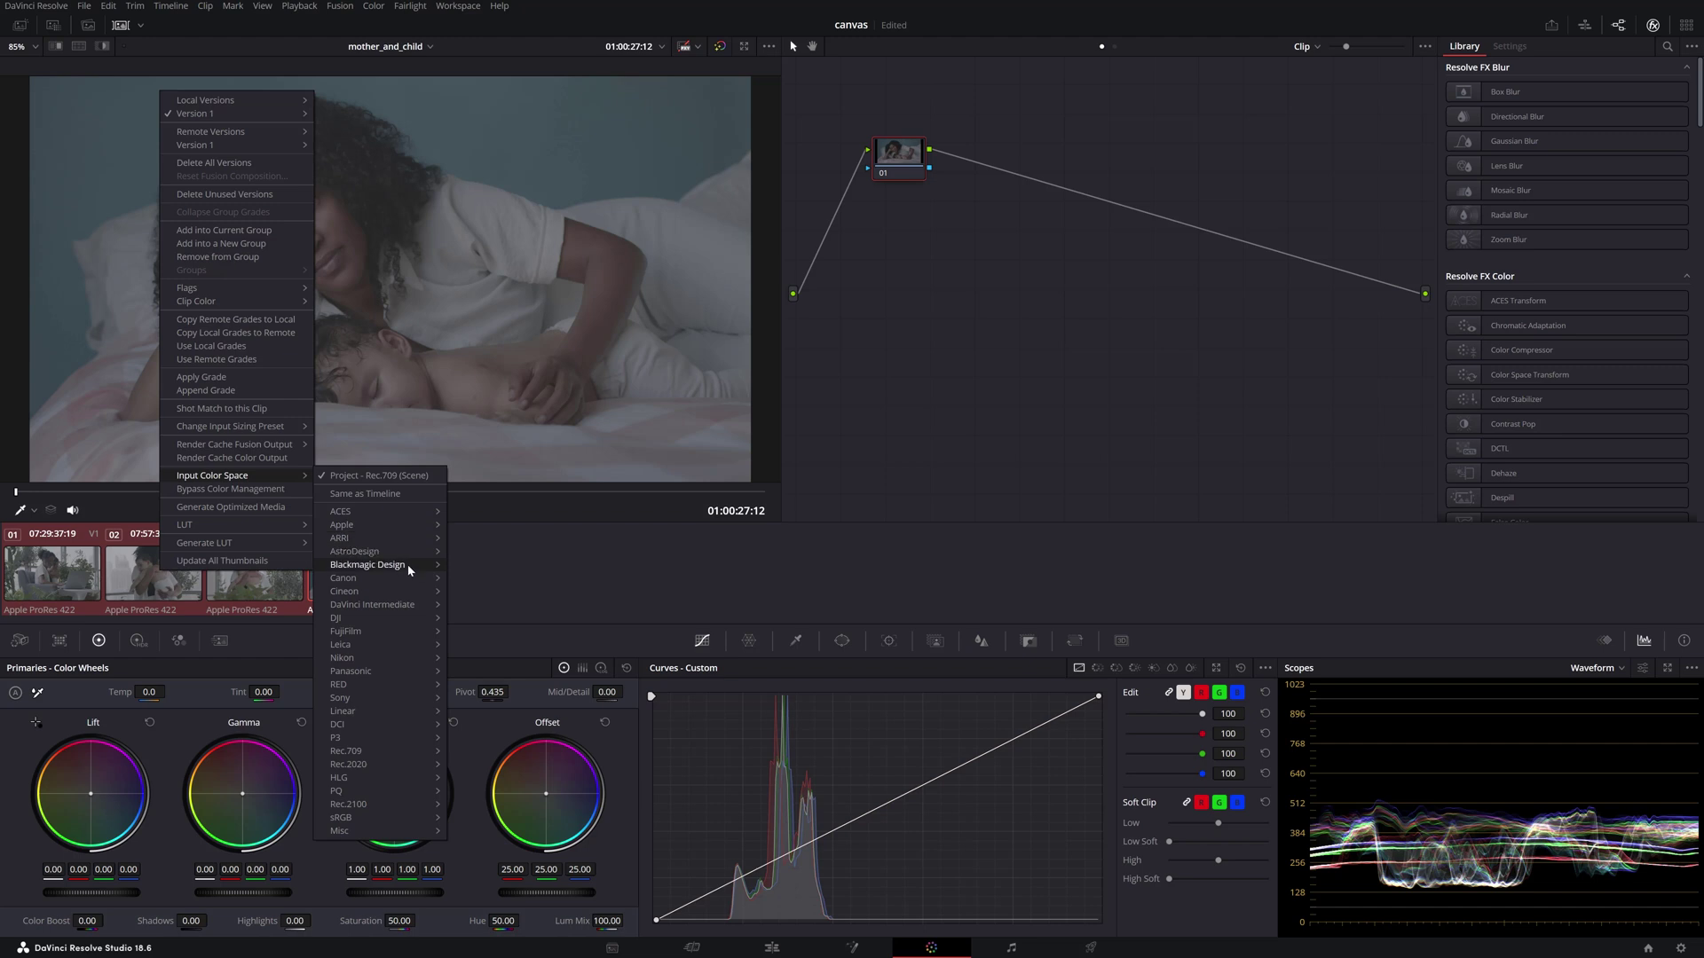
mouse_move(408, 564)
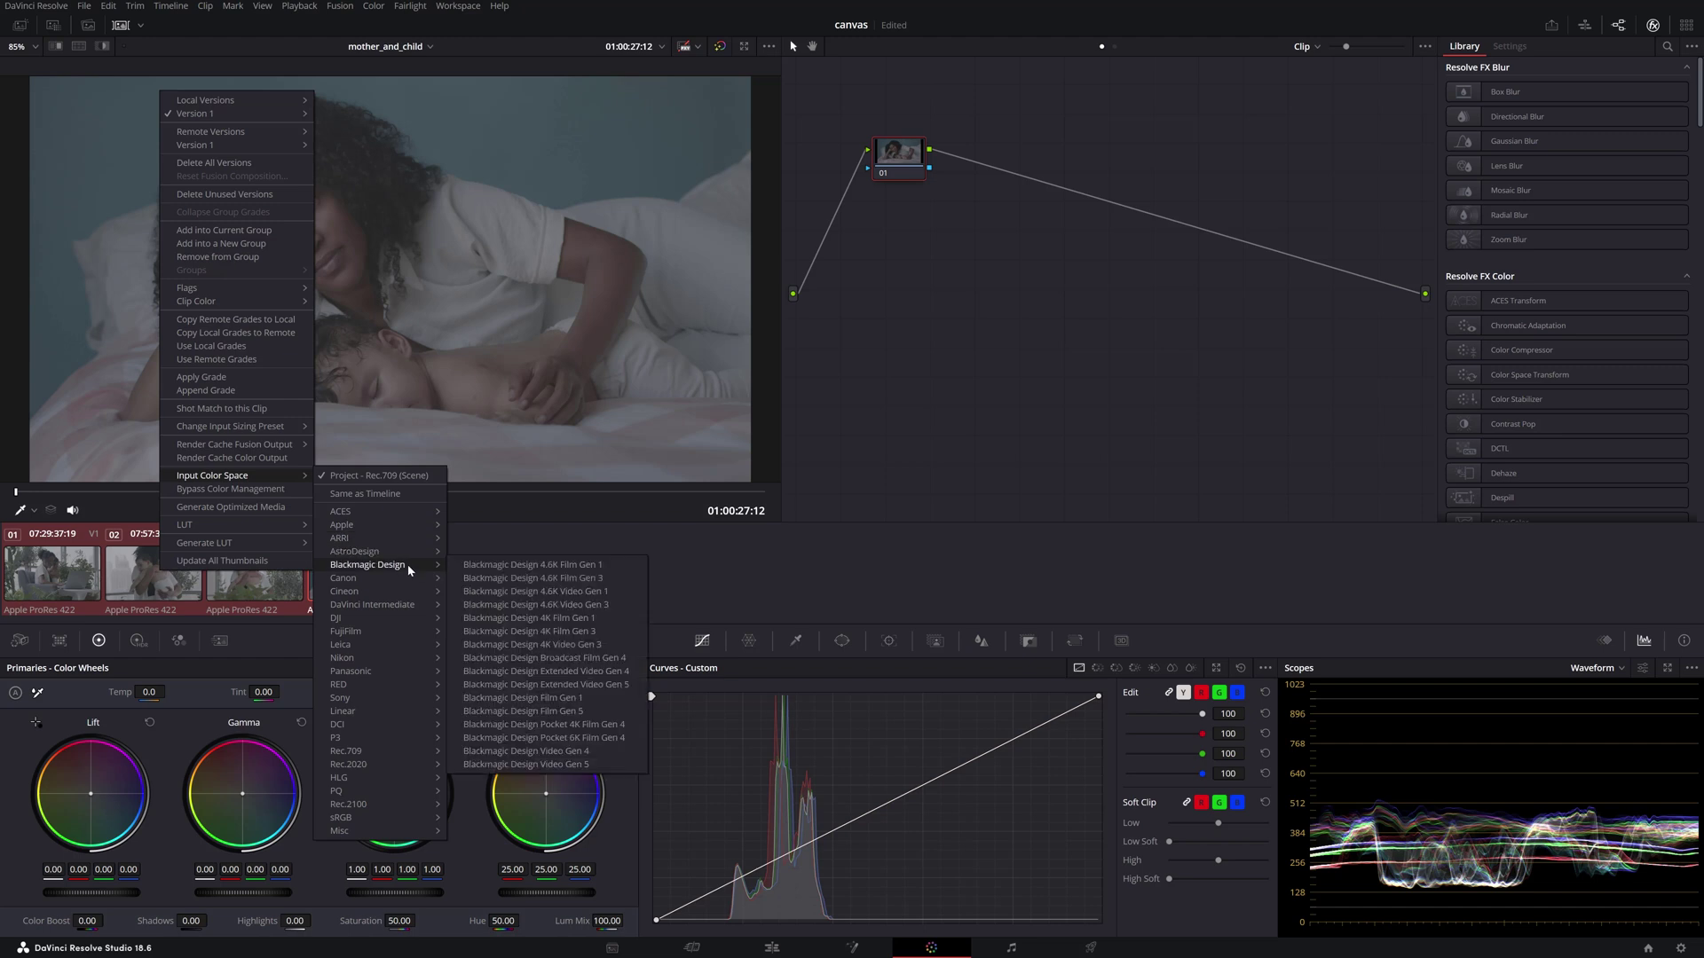
left_click(579, 712)
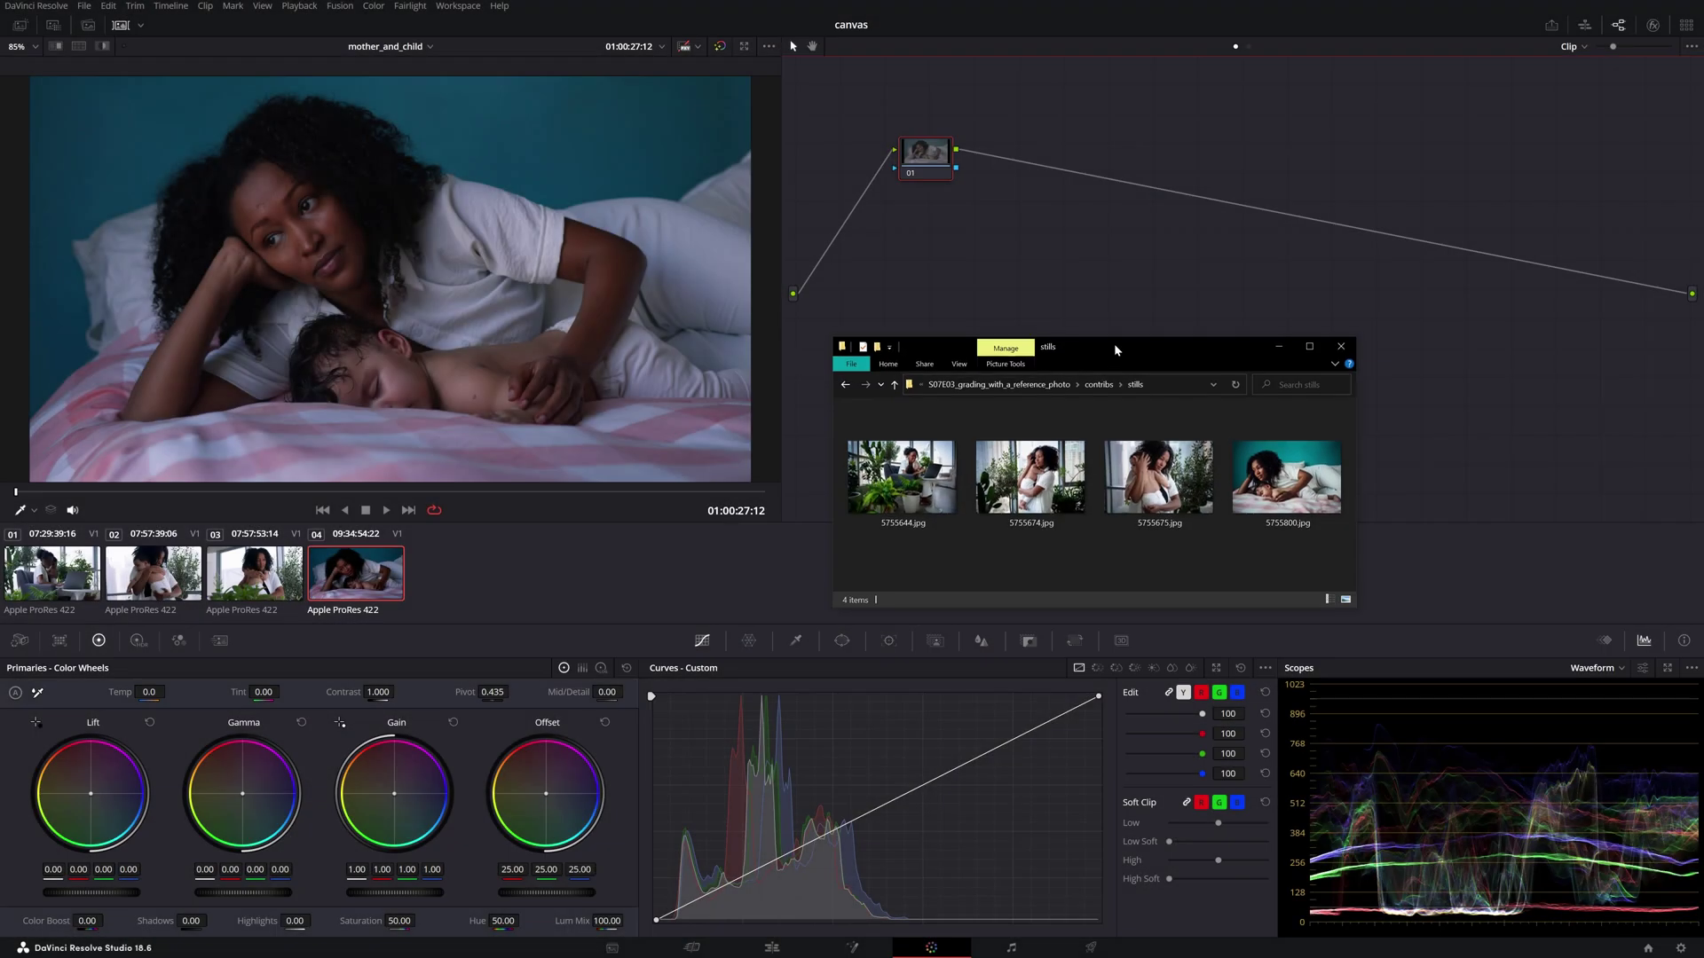
Import the four reference photos from the stills folder into the gallery's Stills 1 album.
left_click_drag(1114, 344, 1116, 328)
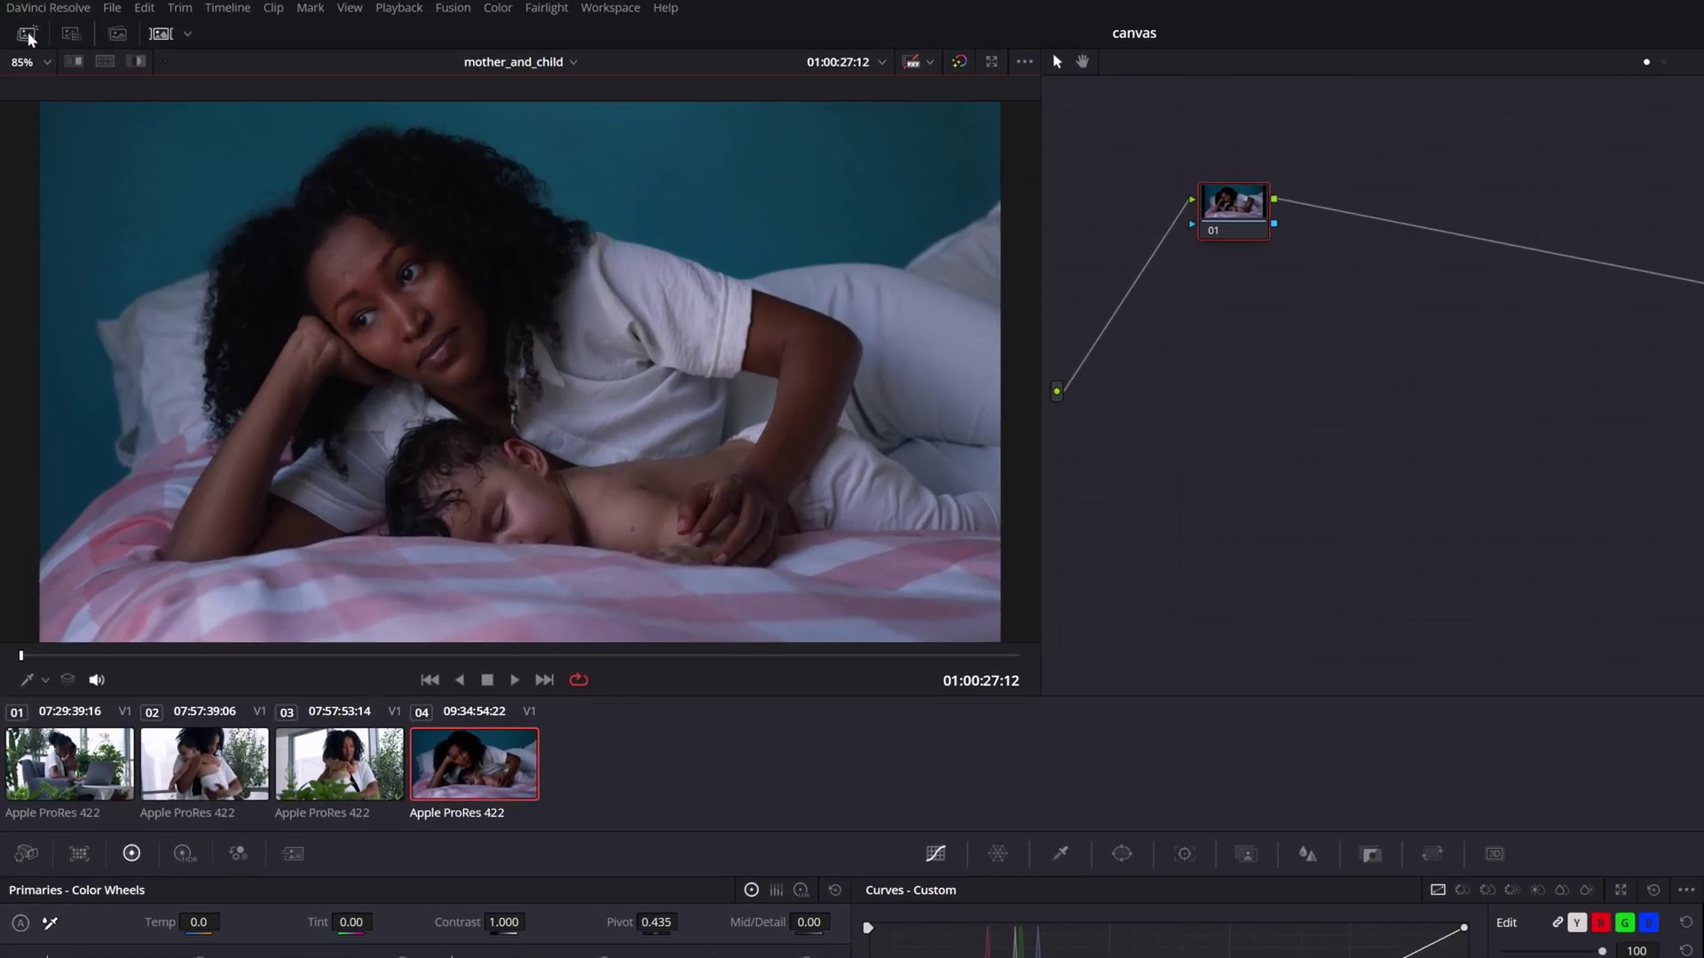
left_click(27, 34)
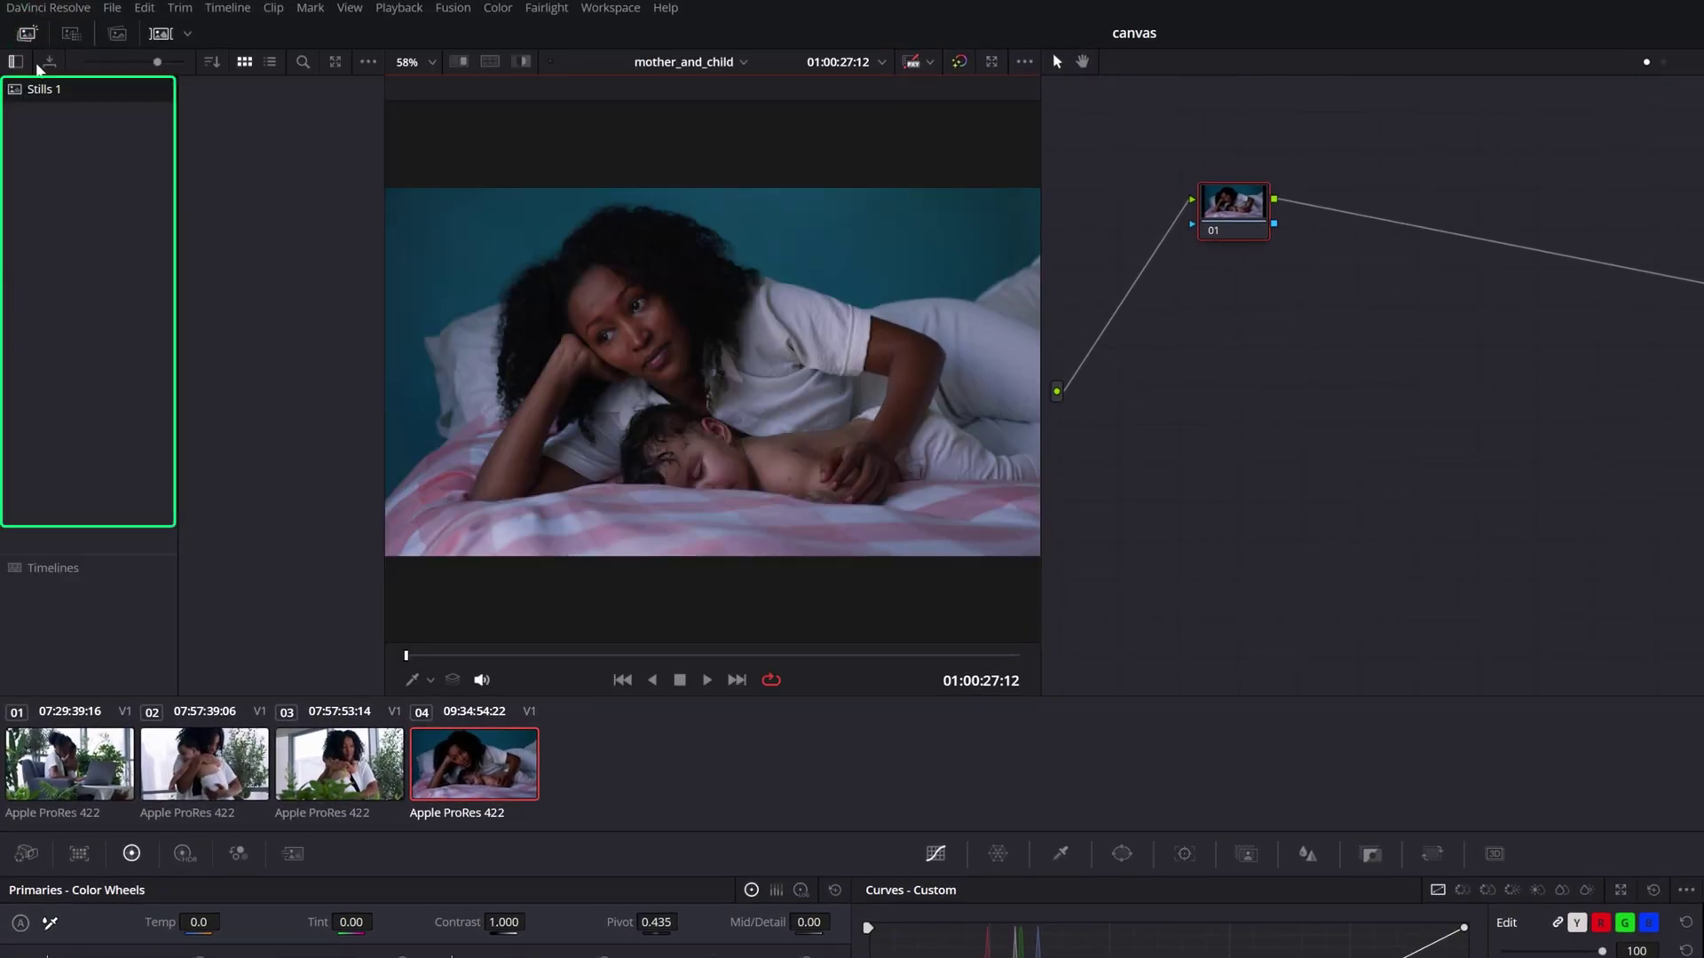
key("alt+Tab")
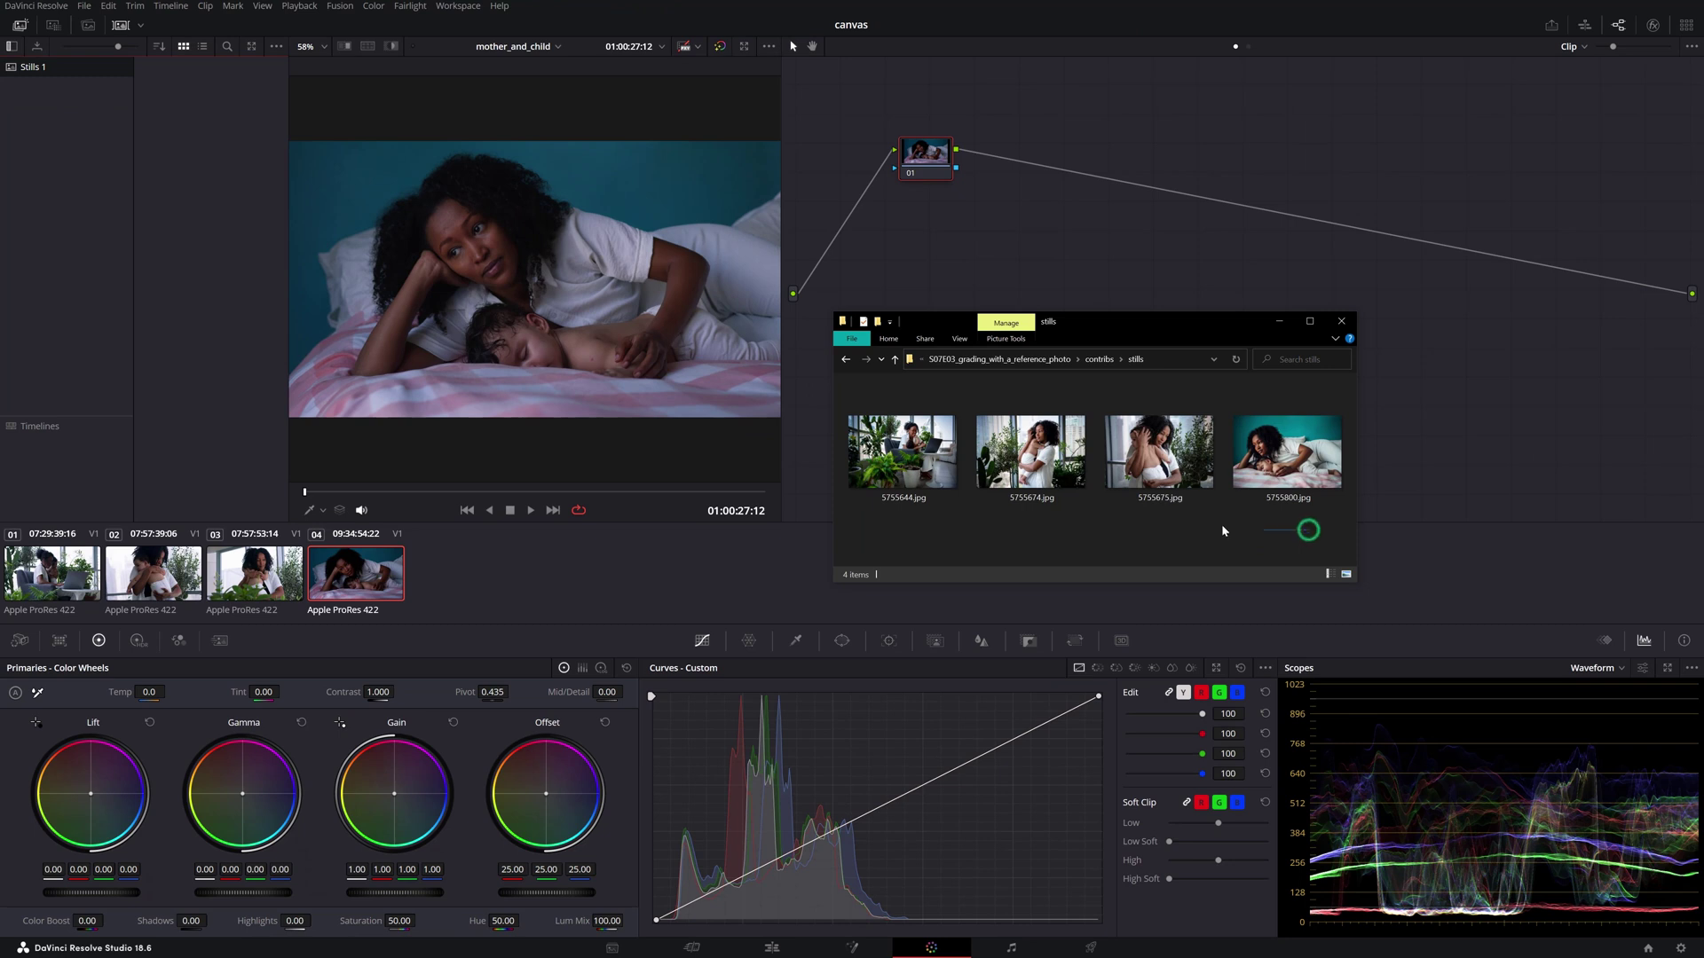
left_click_drag(1223, 531, 233, 352)
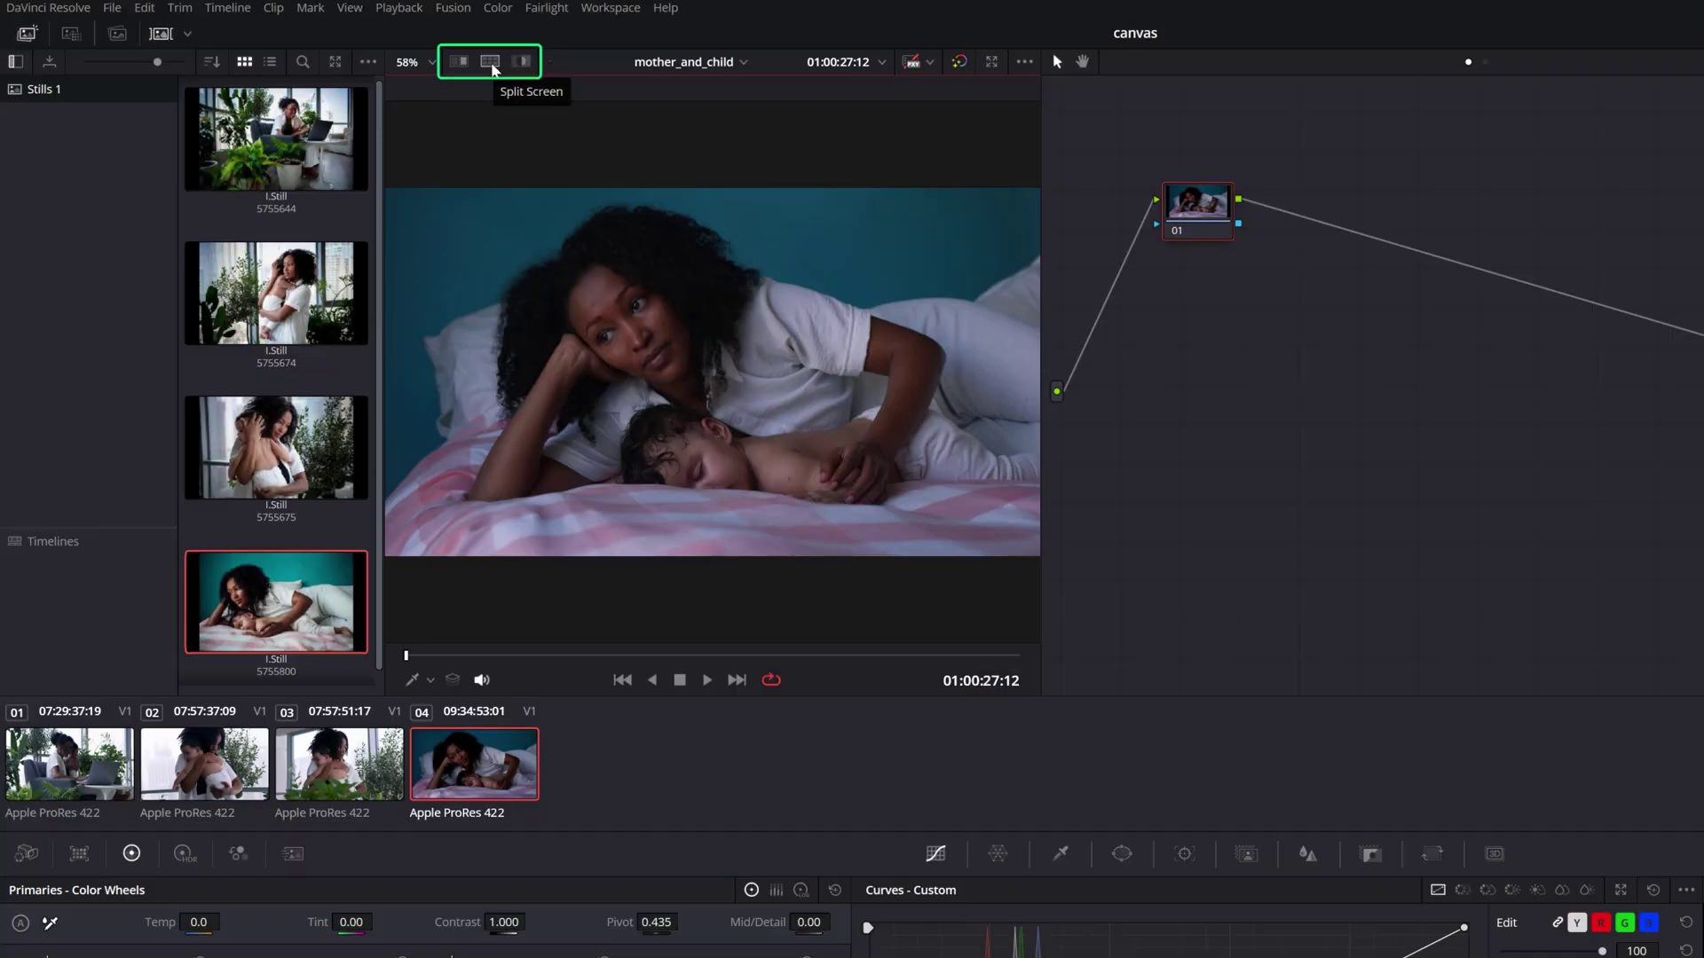
Show the clip in a split screen with Selected Still Images, and cycle through the reference stills, ending on 5755800.
left_click(493, 67)
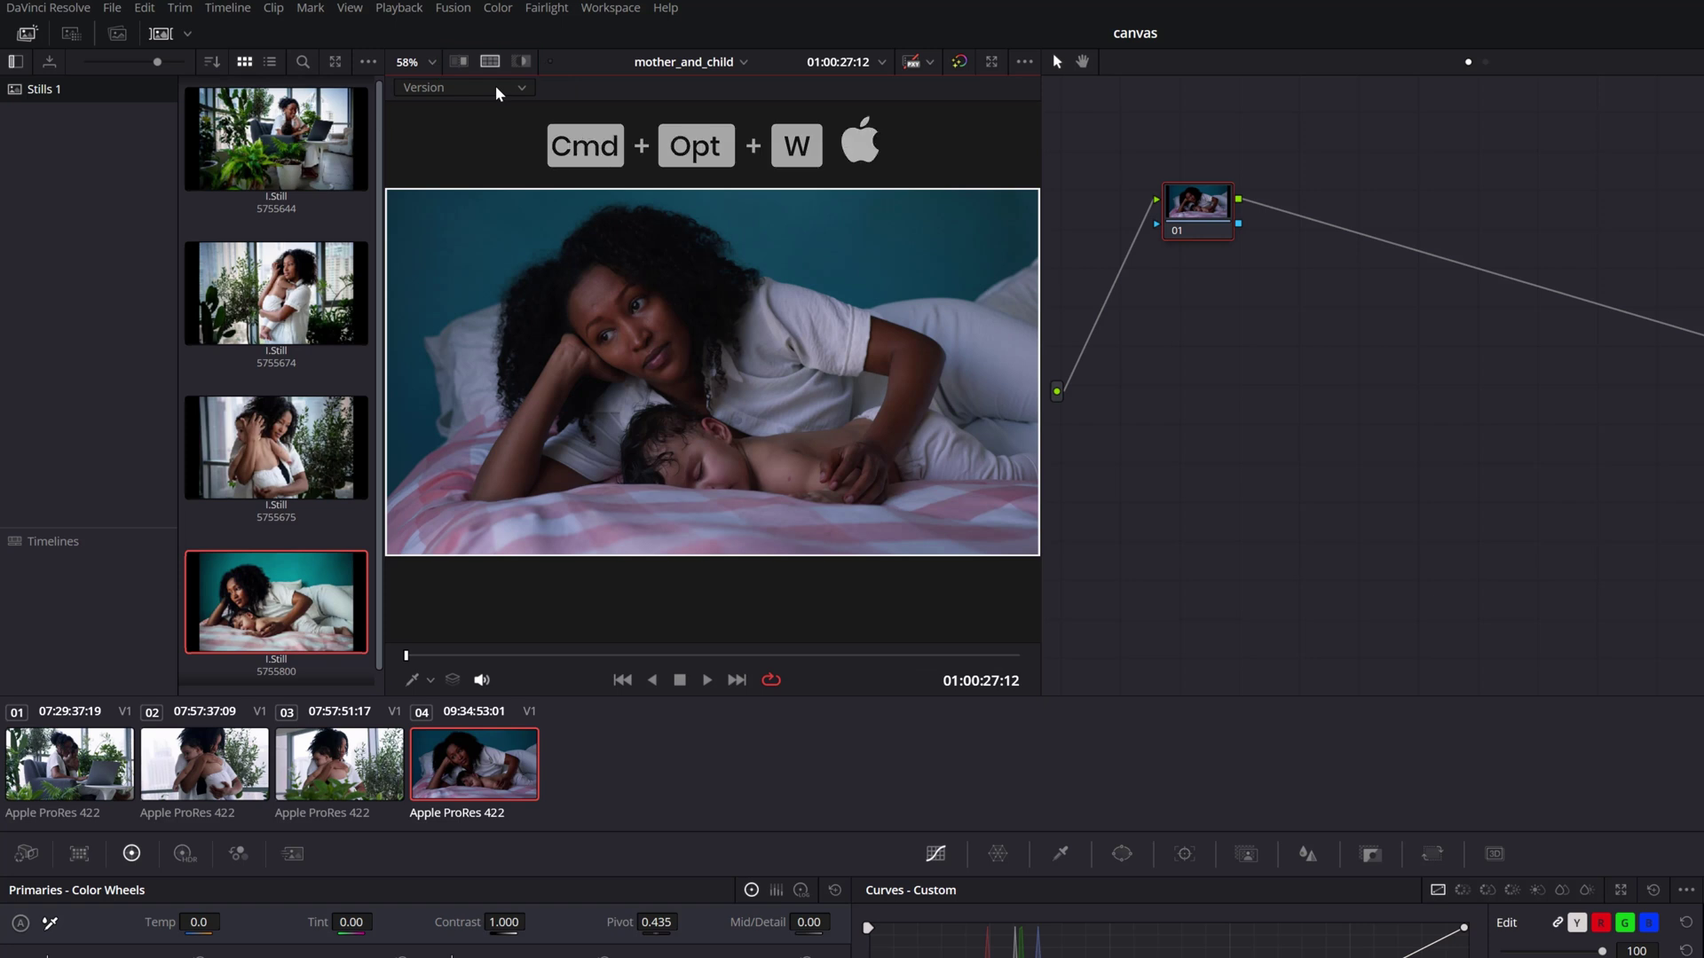
left_click(497, 89)
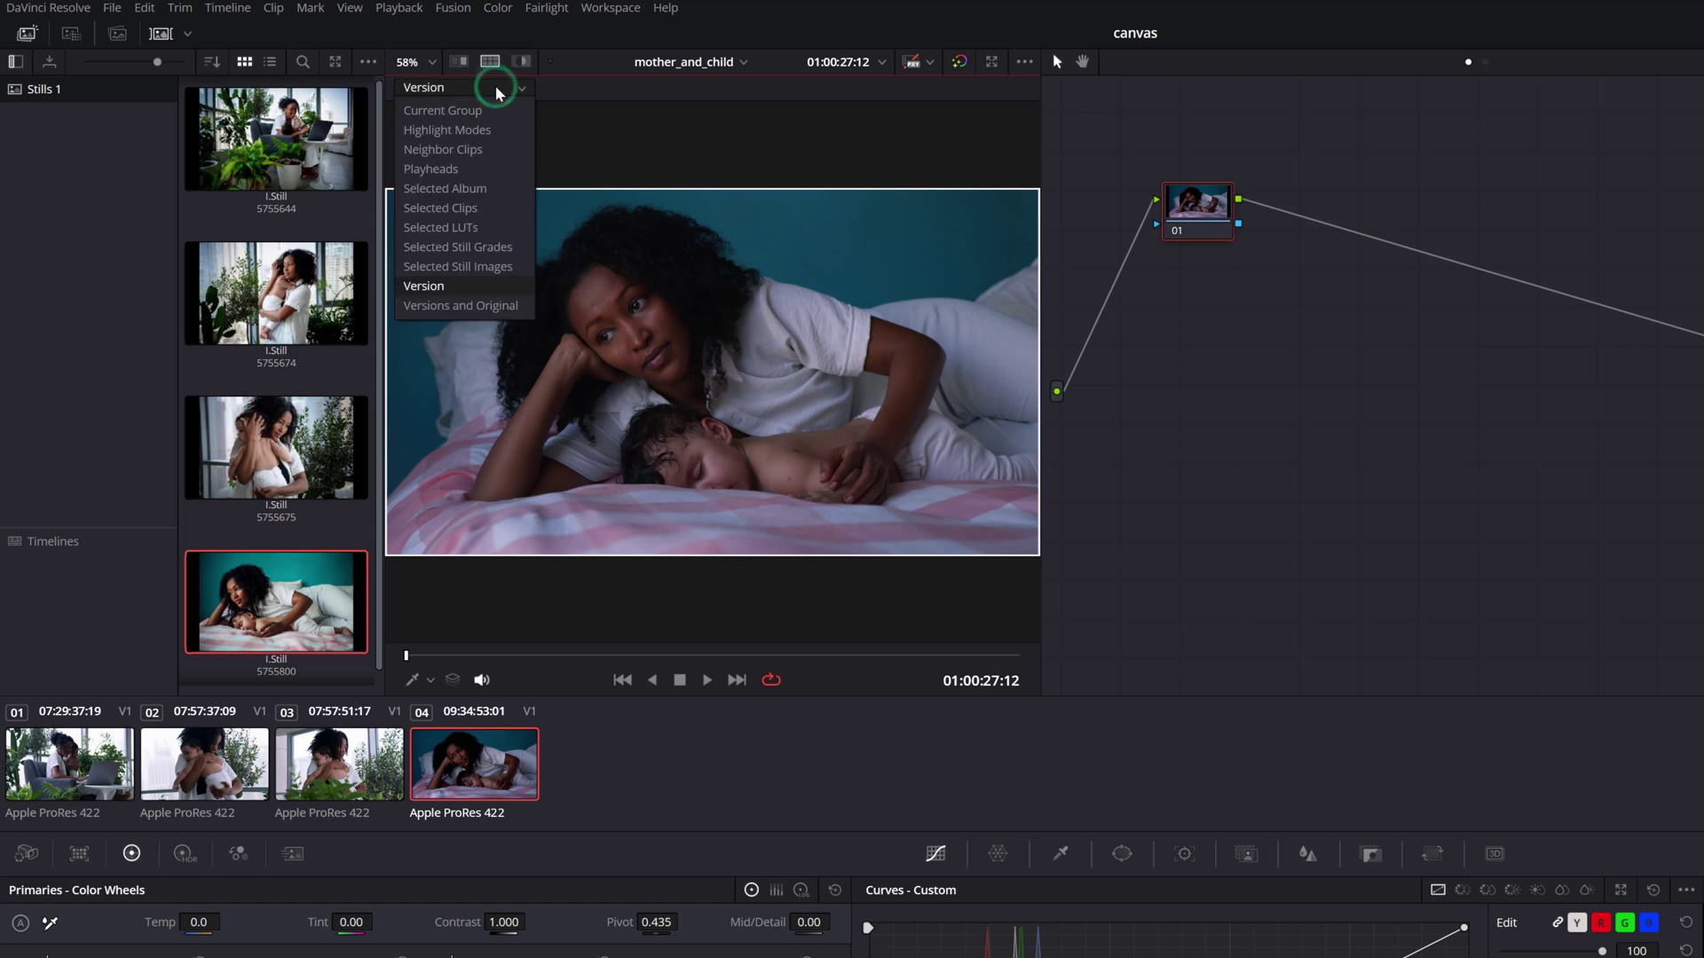
left_click(495, 268)
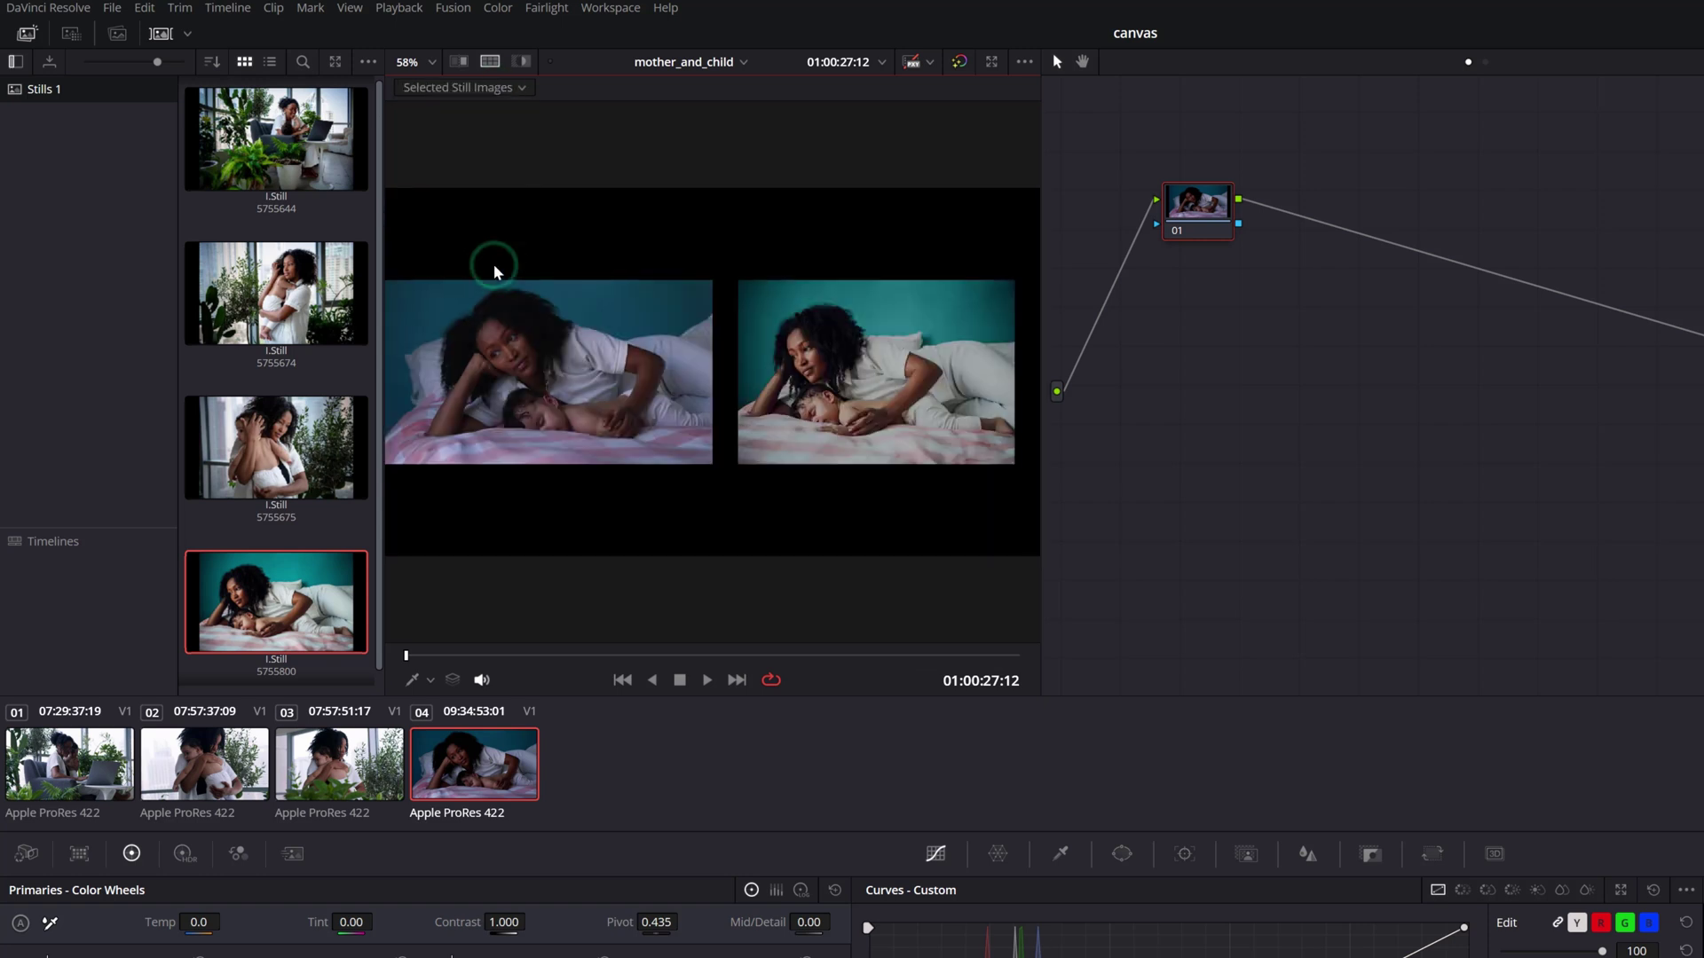
left_click(331, 440)
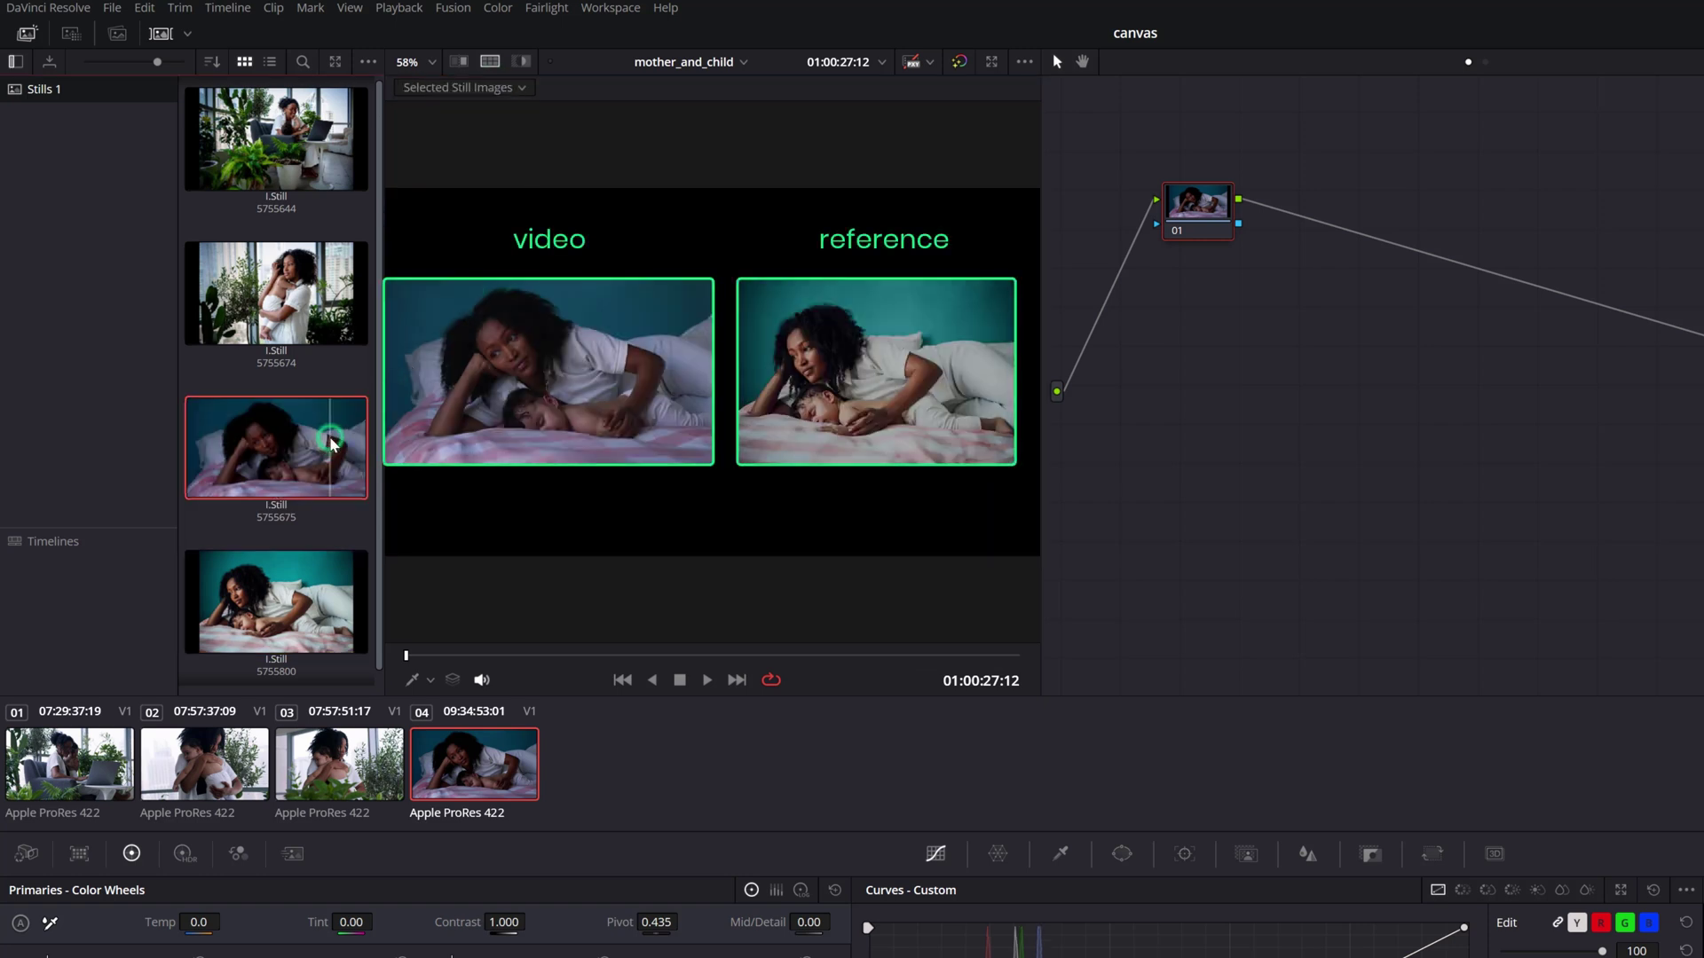
left_click_drag(331, 440, 335, 321)
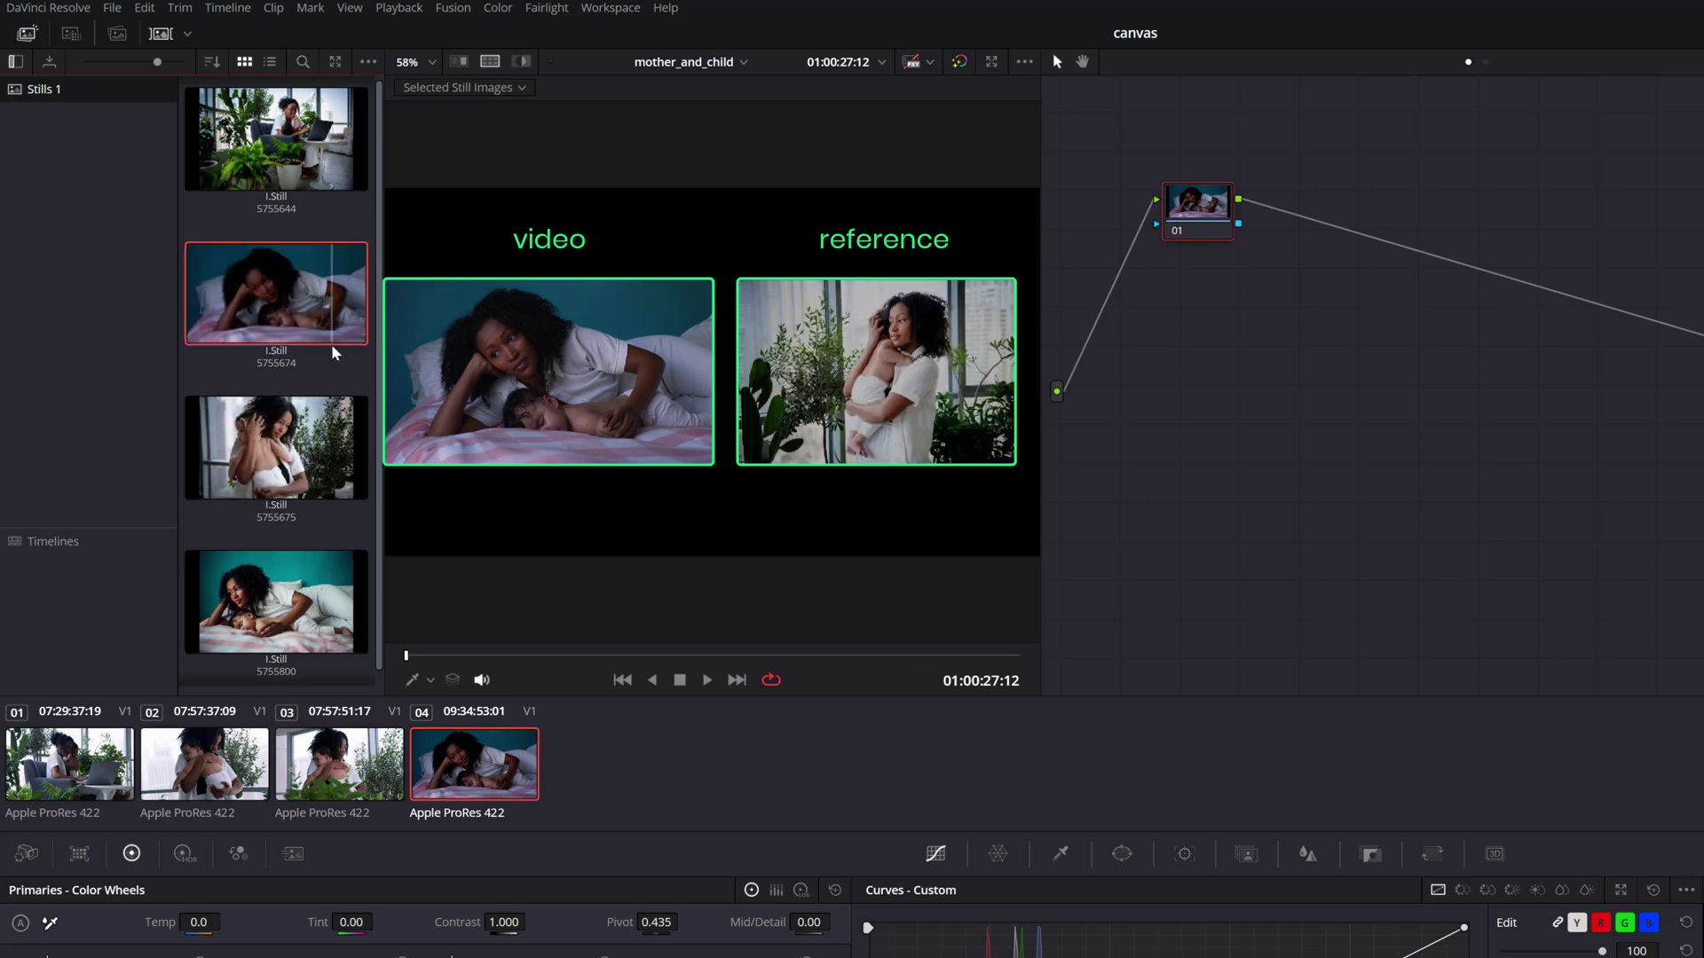
left_click(322, 586)
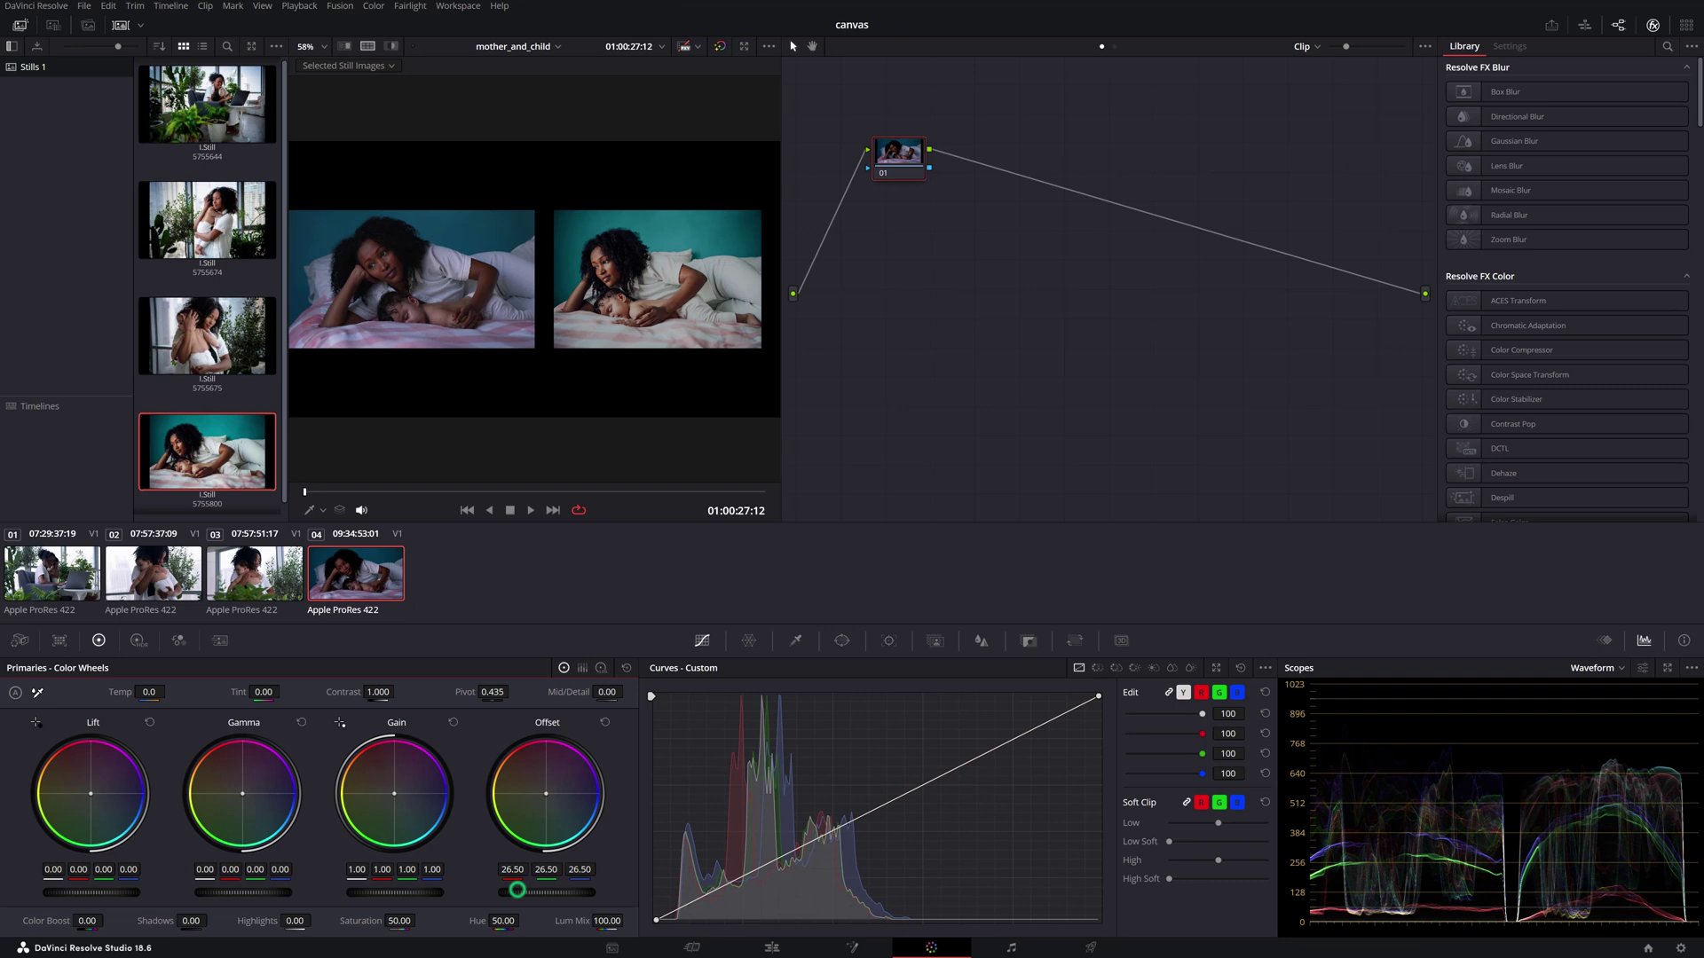
Adjust the Offset of clip 04 to bring its brightness closer to reference still 5755800.
left_click_drag(543, 892, 569, 852)
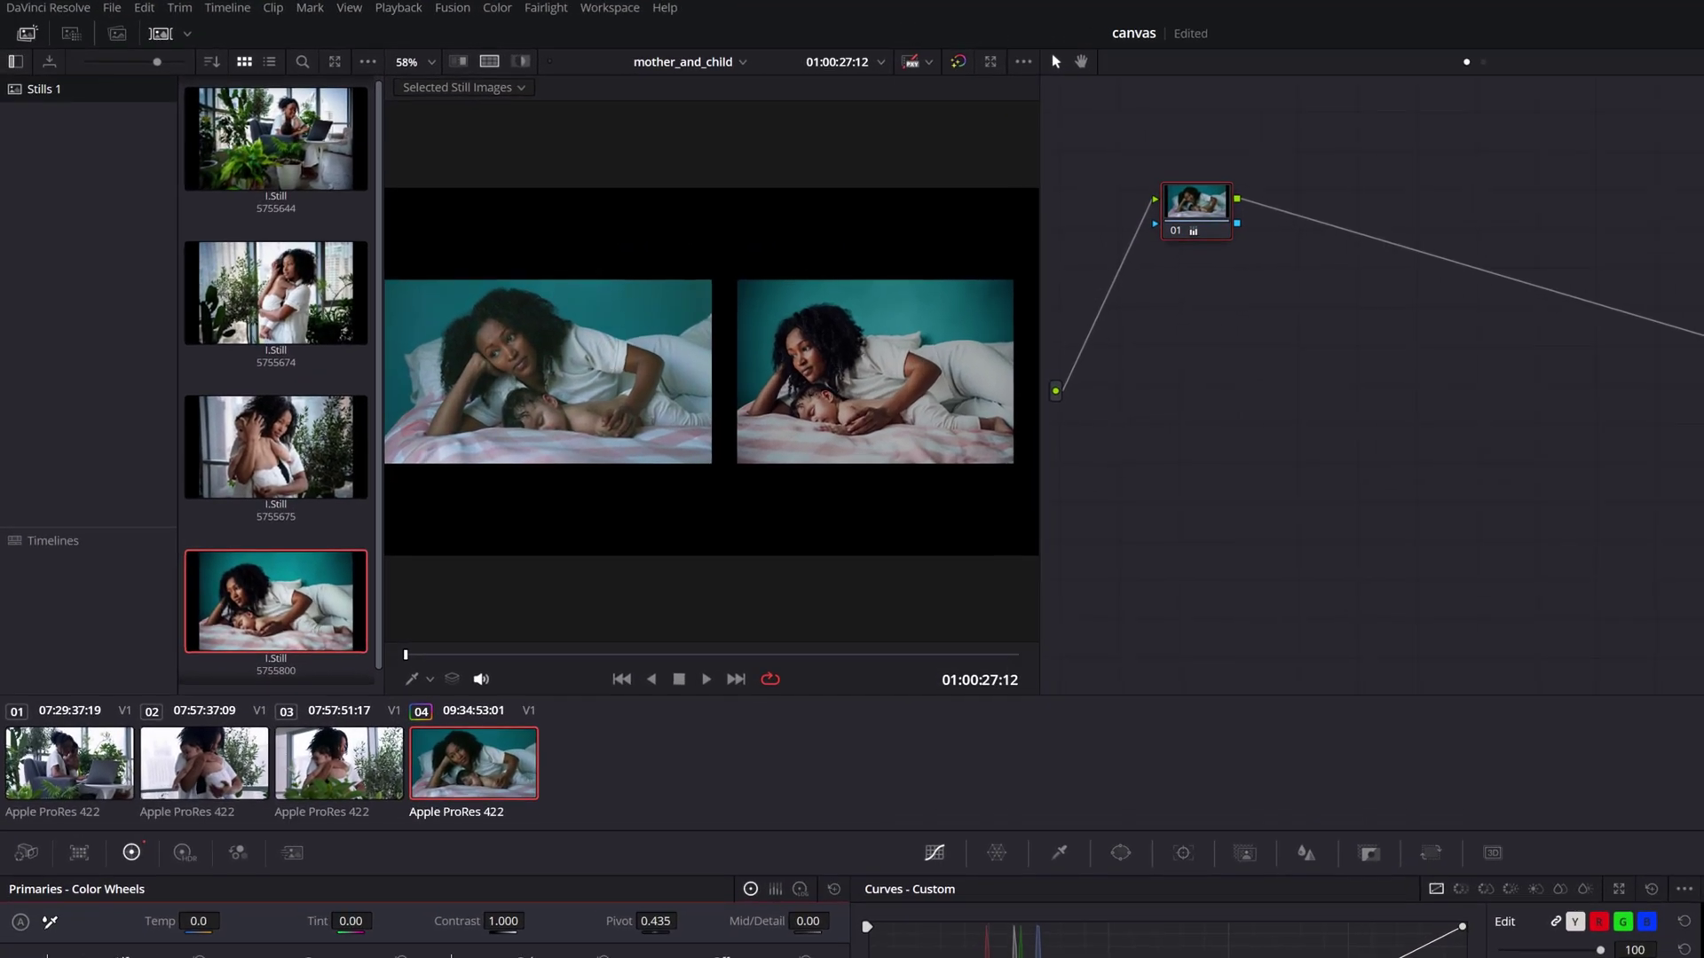
Compare clip 04 with the reference using Image Wipe, trying horizontal, diagonal and mix styles, and shift the divider back in vertical style.
left_click(456, 64)
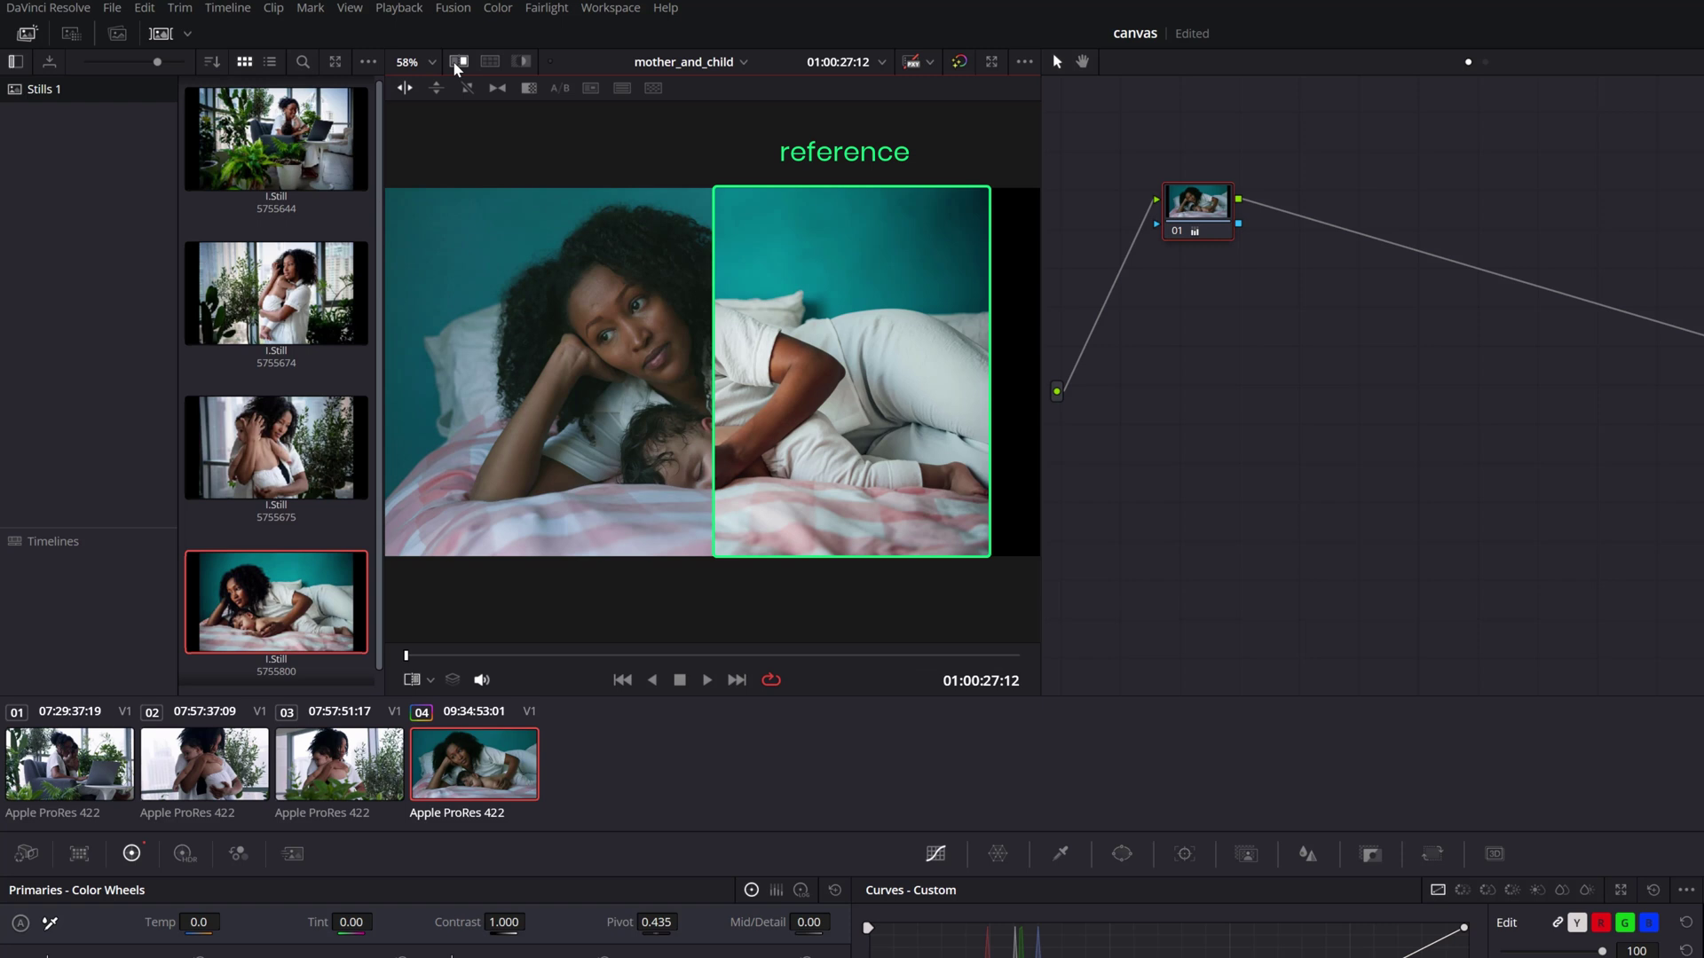
left_click_drag(711, 308, 718, 374)
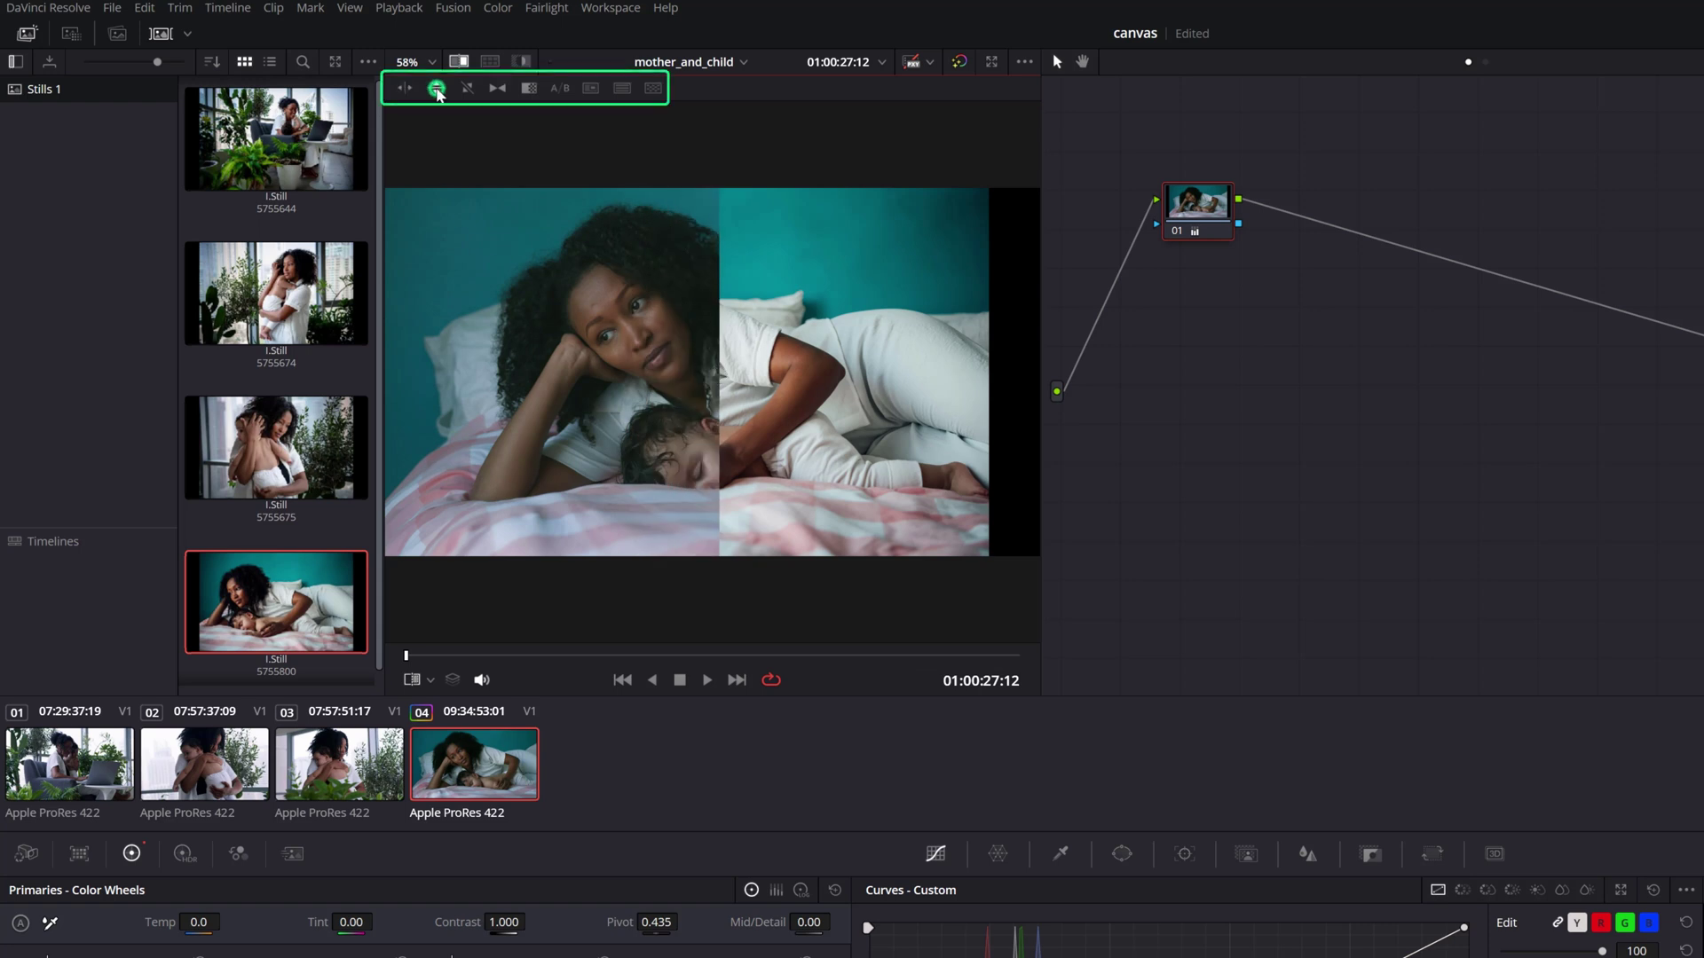
left_click(437, 90)
left_click(468, 89)
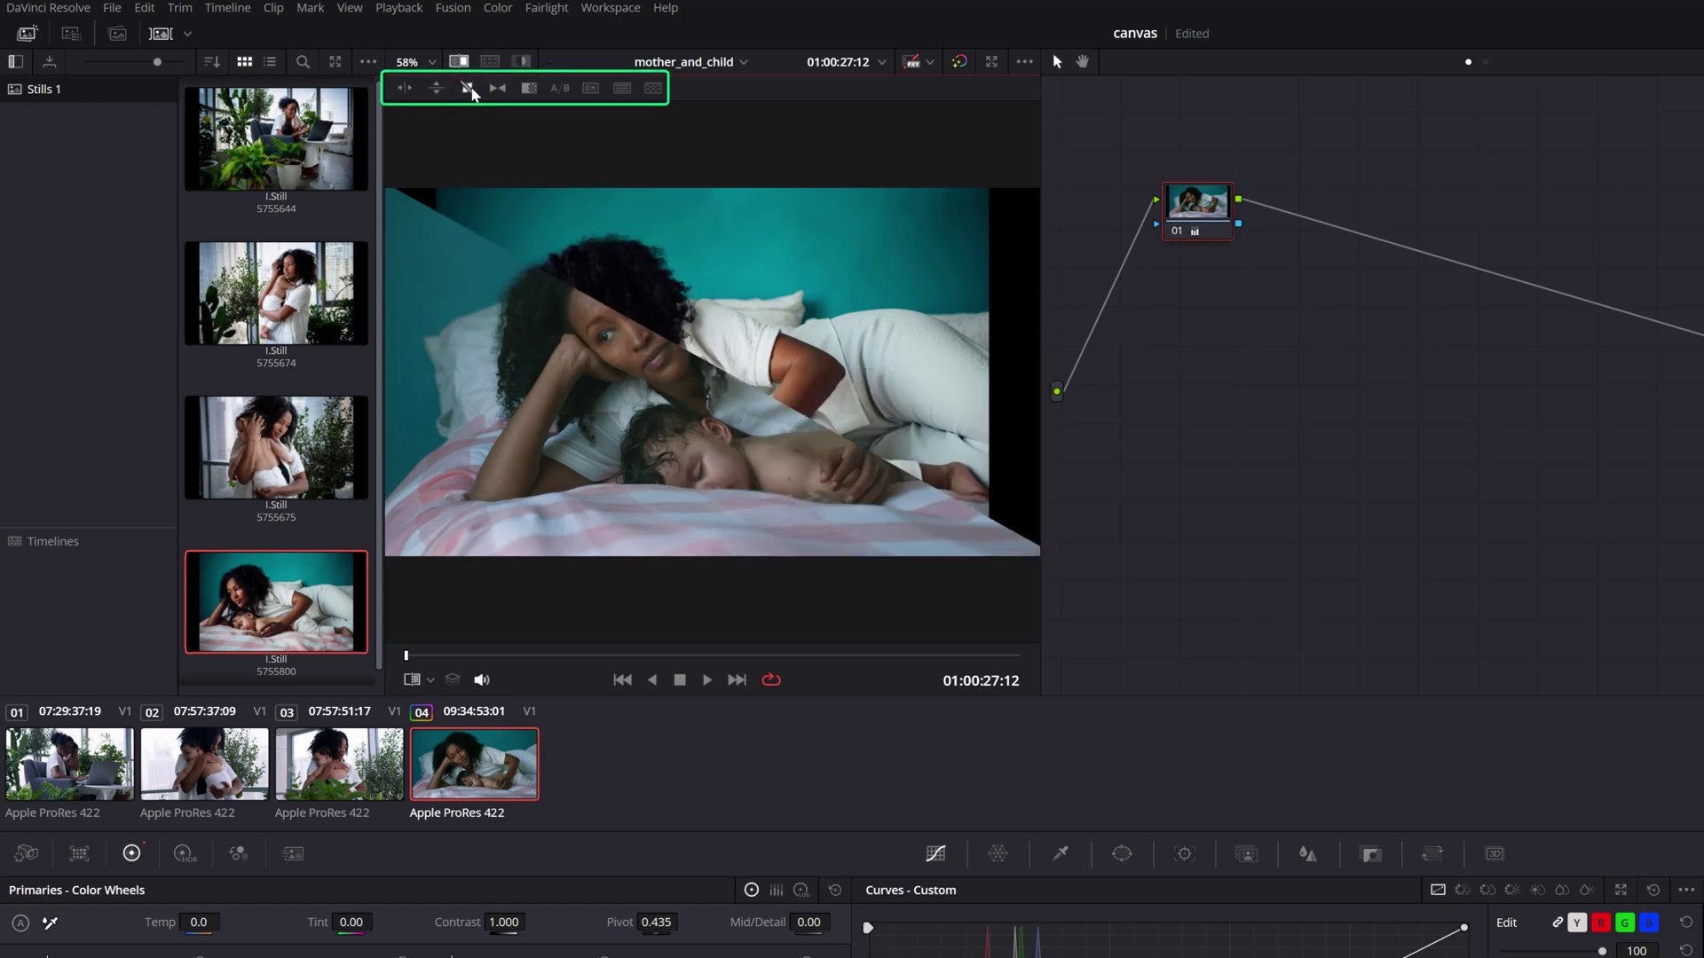
left_click(498, 89)
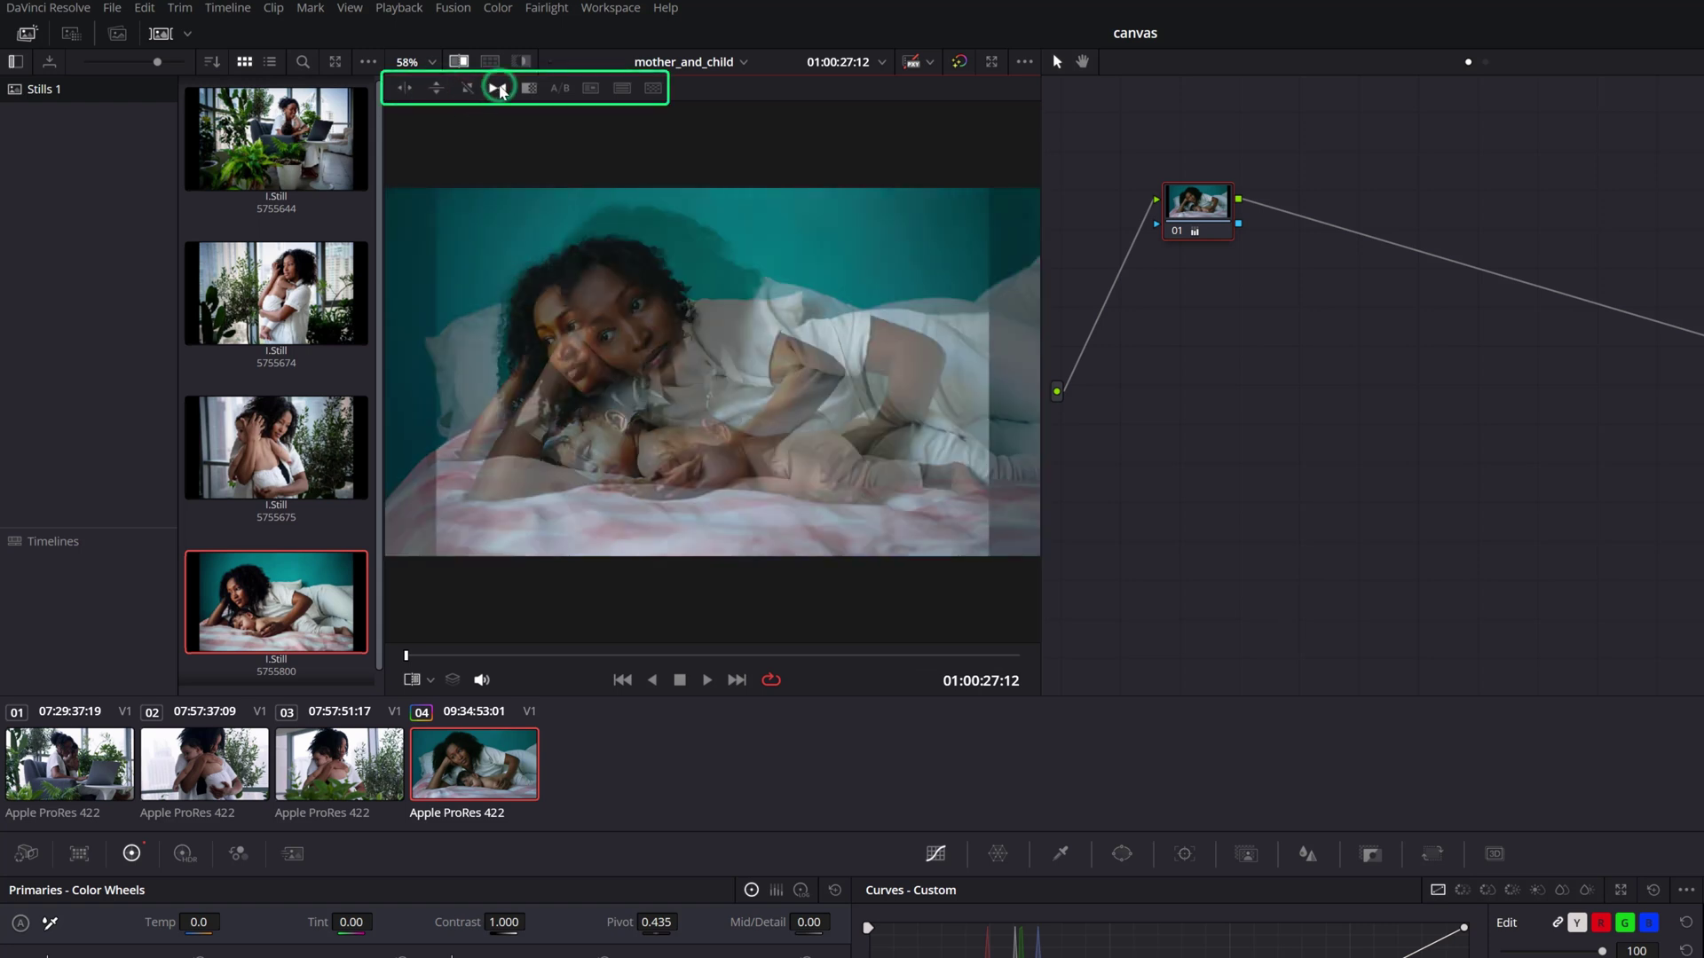
left_click(405, 89)
key("ctrl+shift+w")
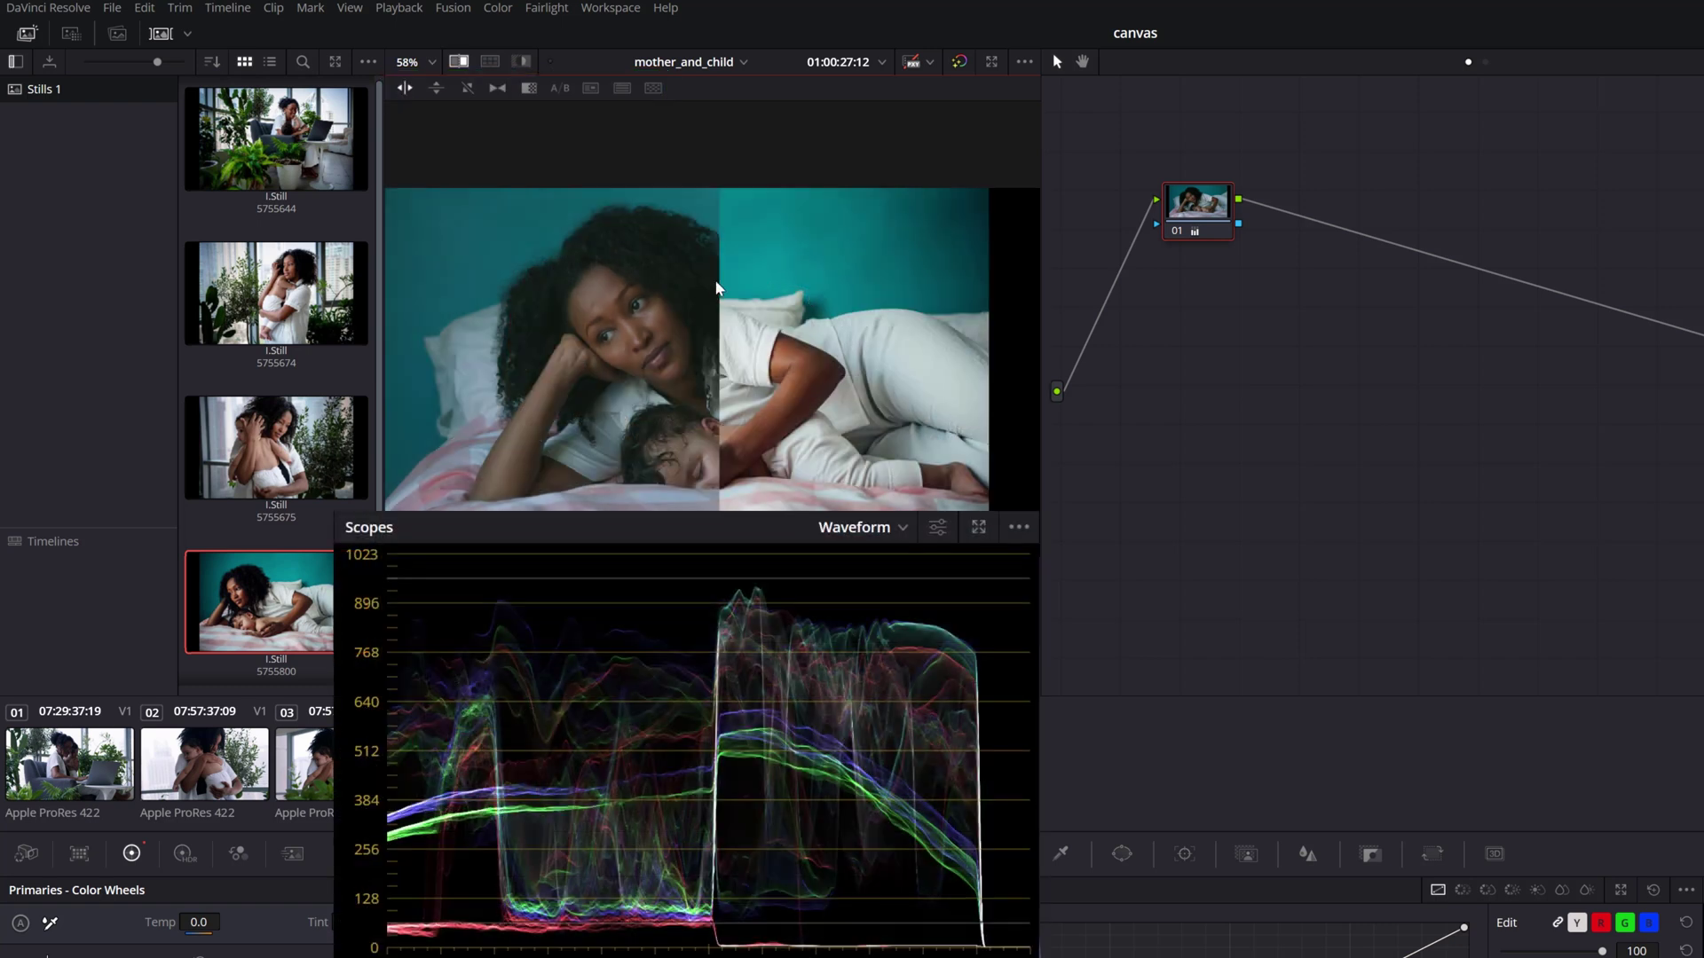
left_click_drag(707, 282, 556, 377)
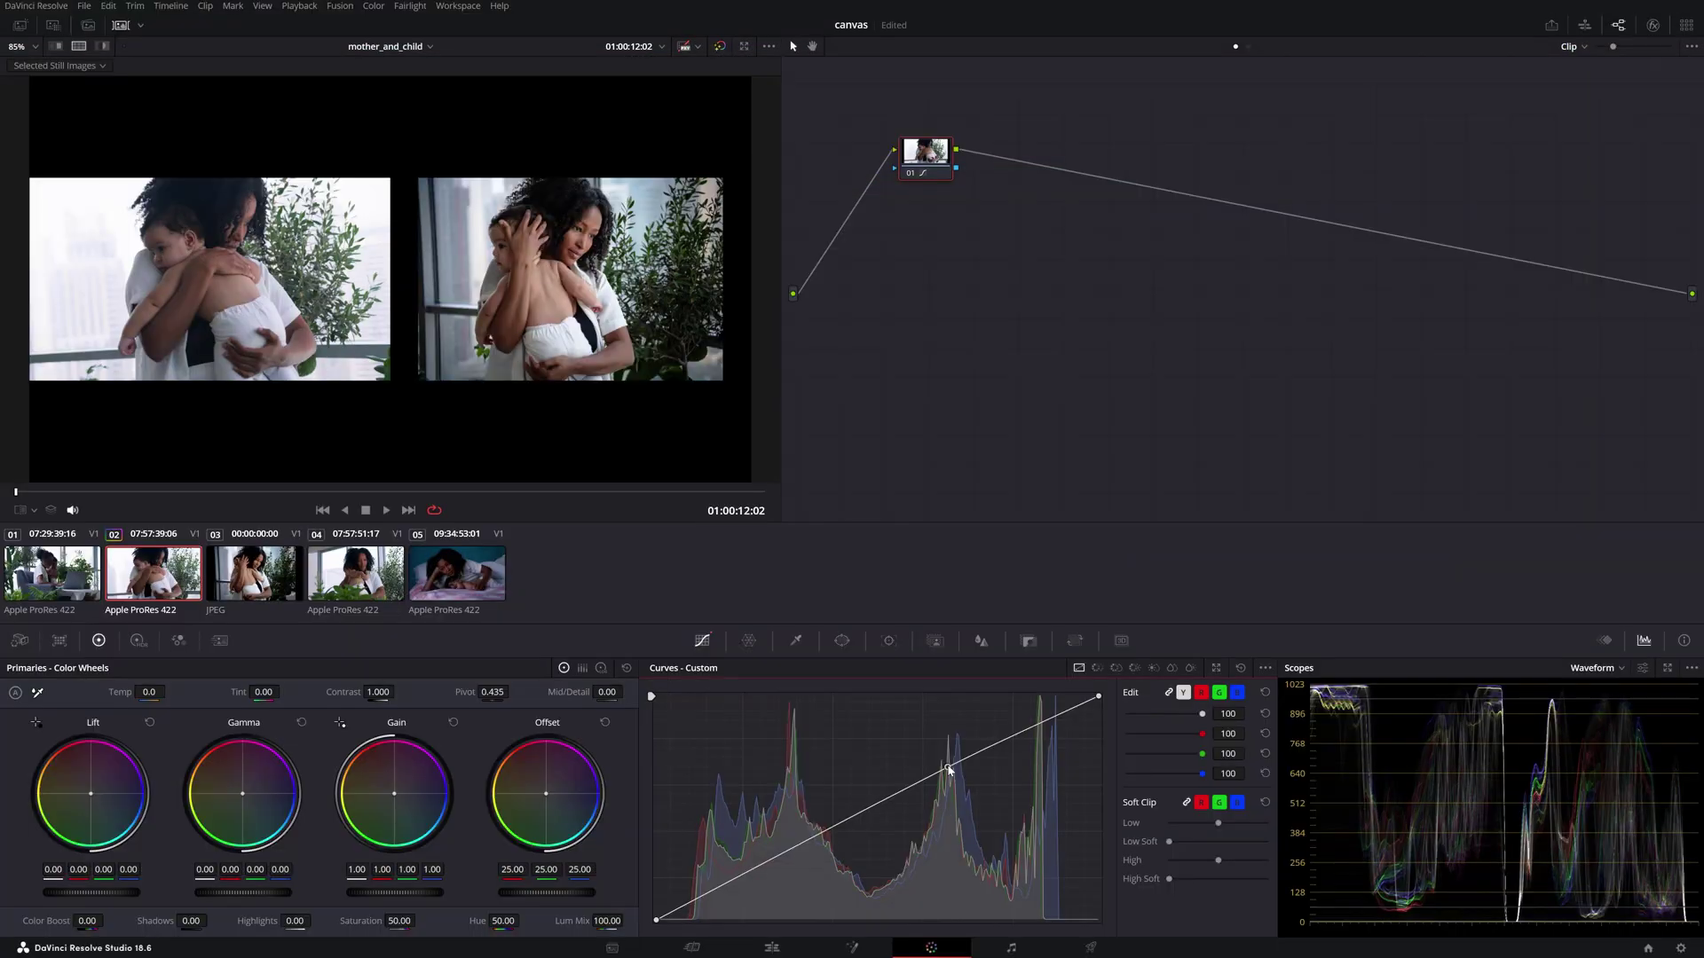
Shape clip 02's custom curve into a gentle S, raising the highlights and lowering the shadows to match the reference's contrast.
left_click_drag(943, 761, 944, 752)
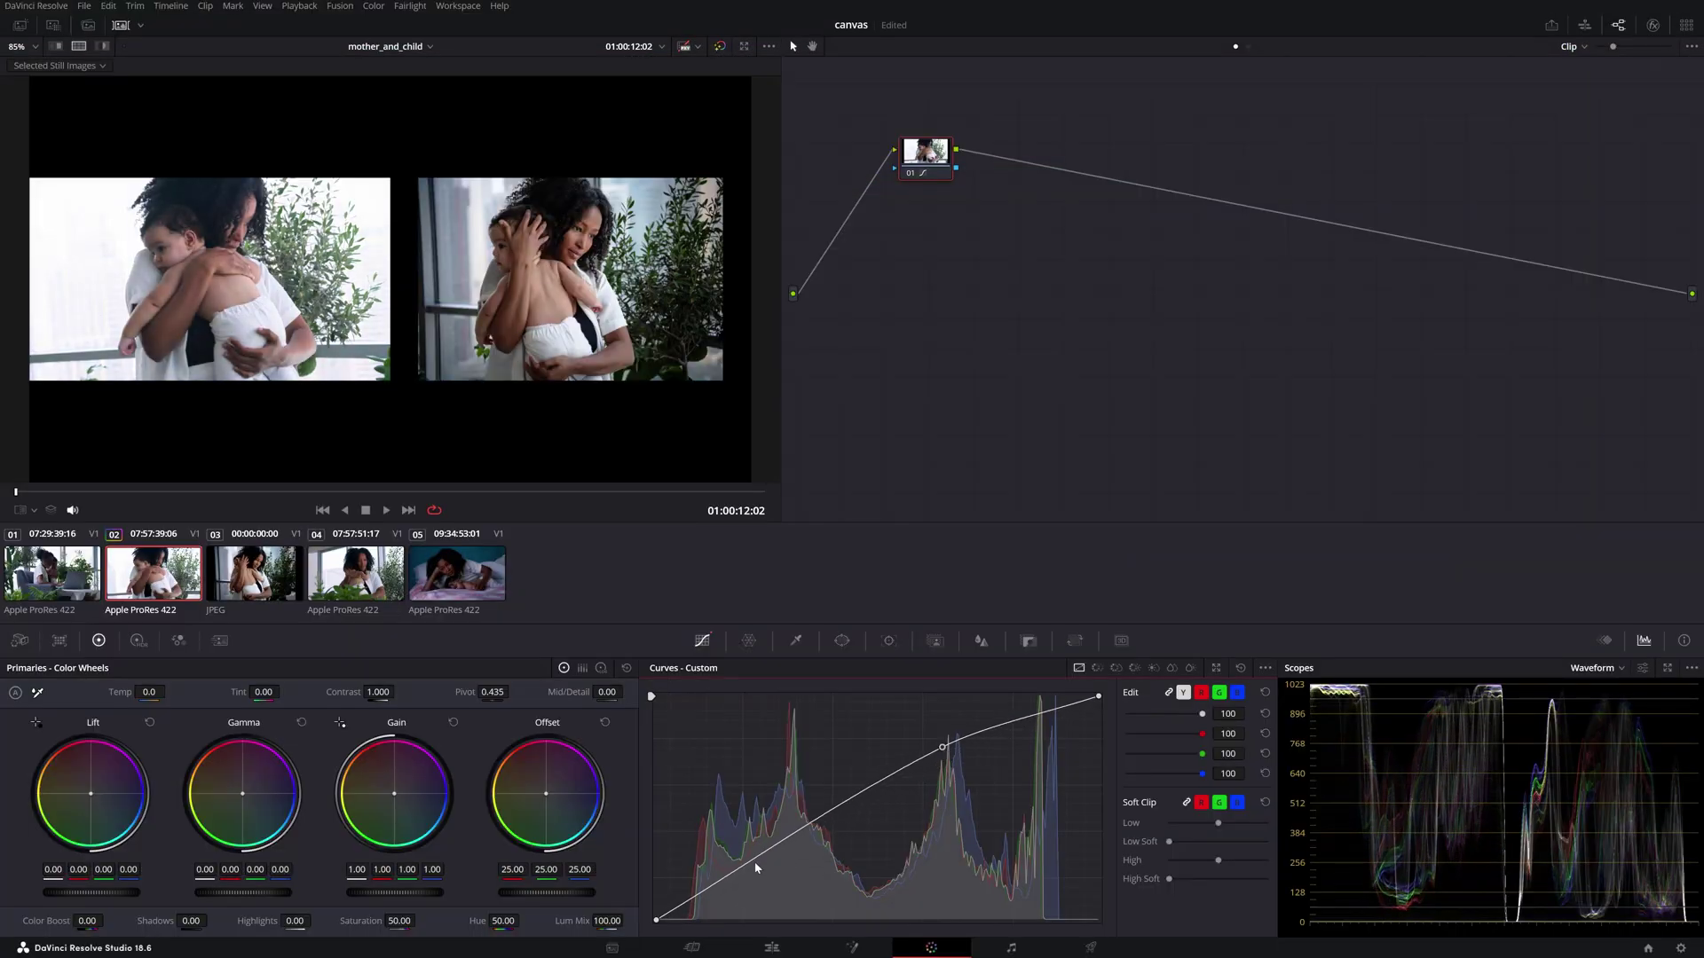
mouse_move(753, 863)
left_mouse_down()
mouse_move(749, 887)
mouse_move(783, 863)
left_mouse_up()
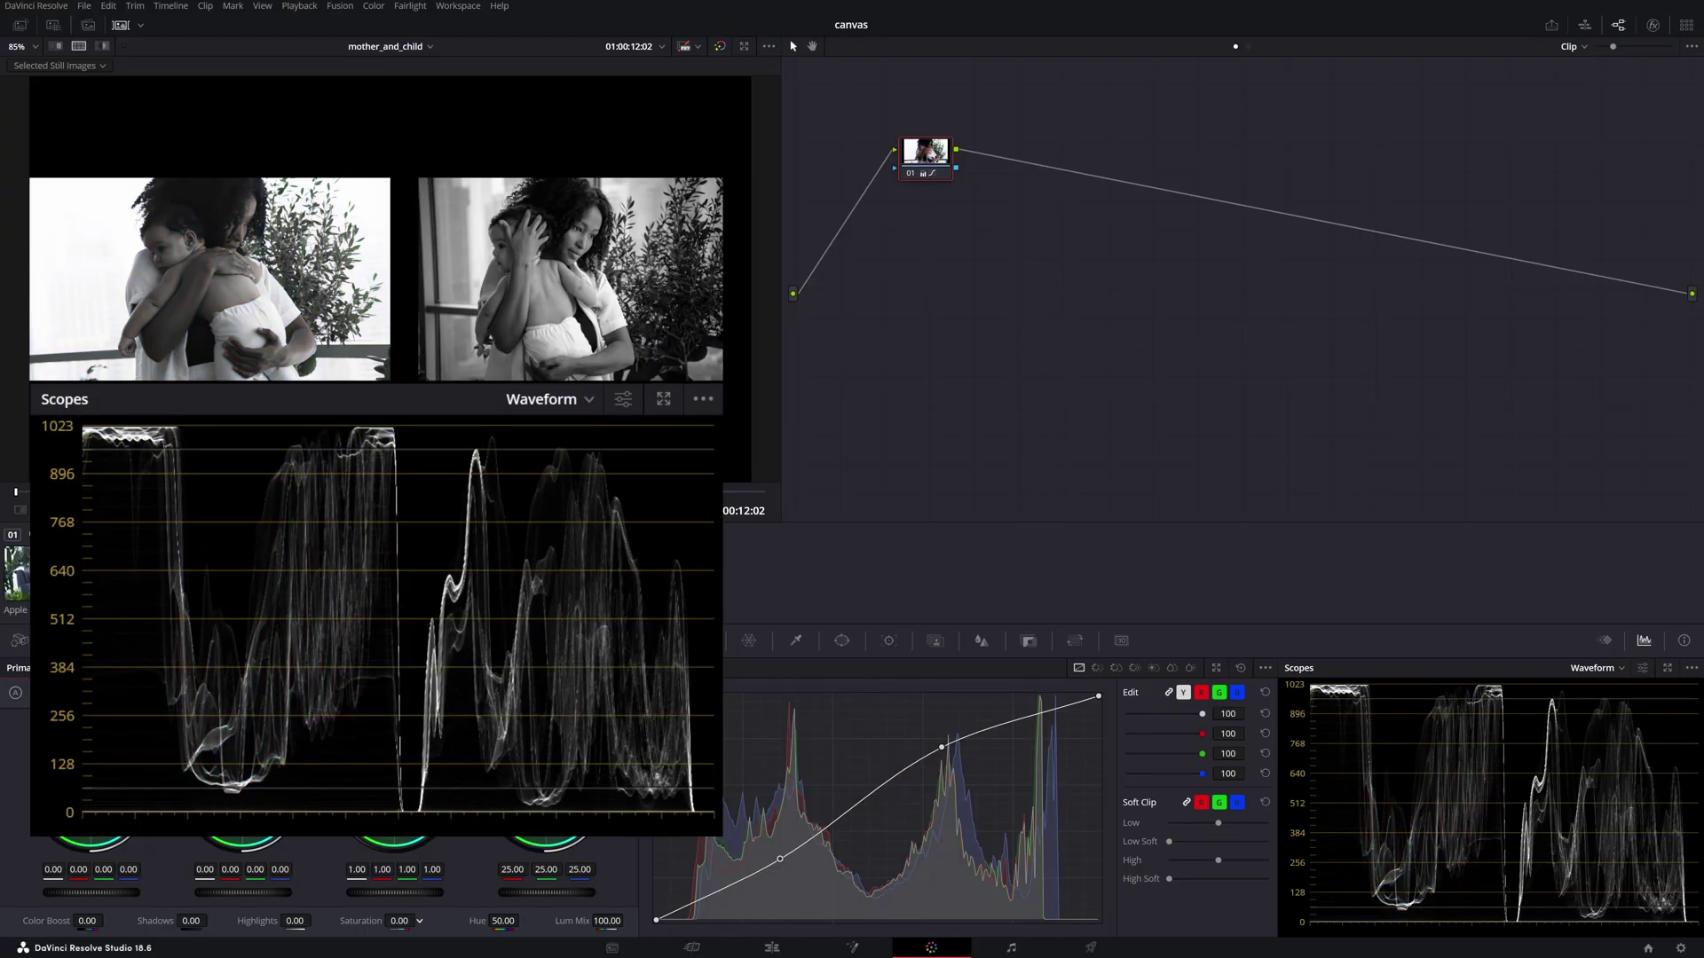
left_click_drag(941, 757, 942, 753)
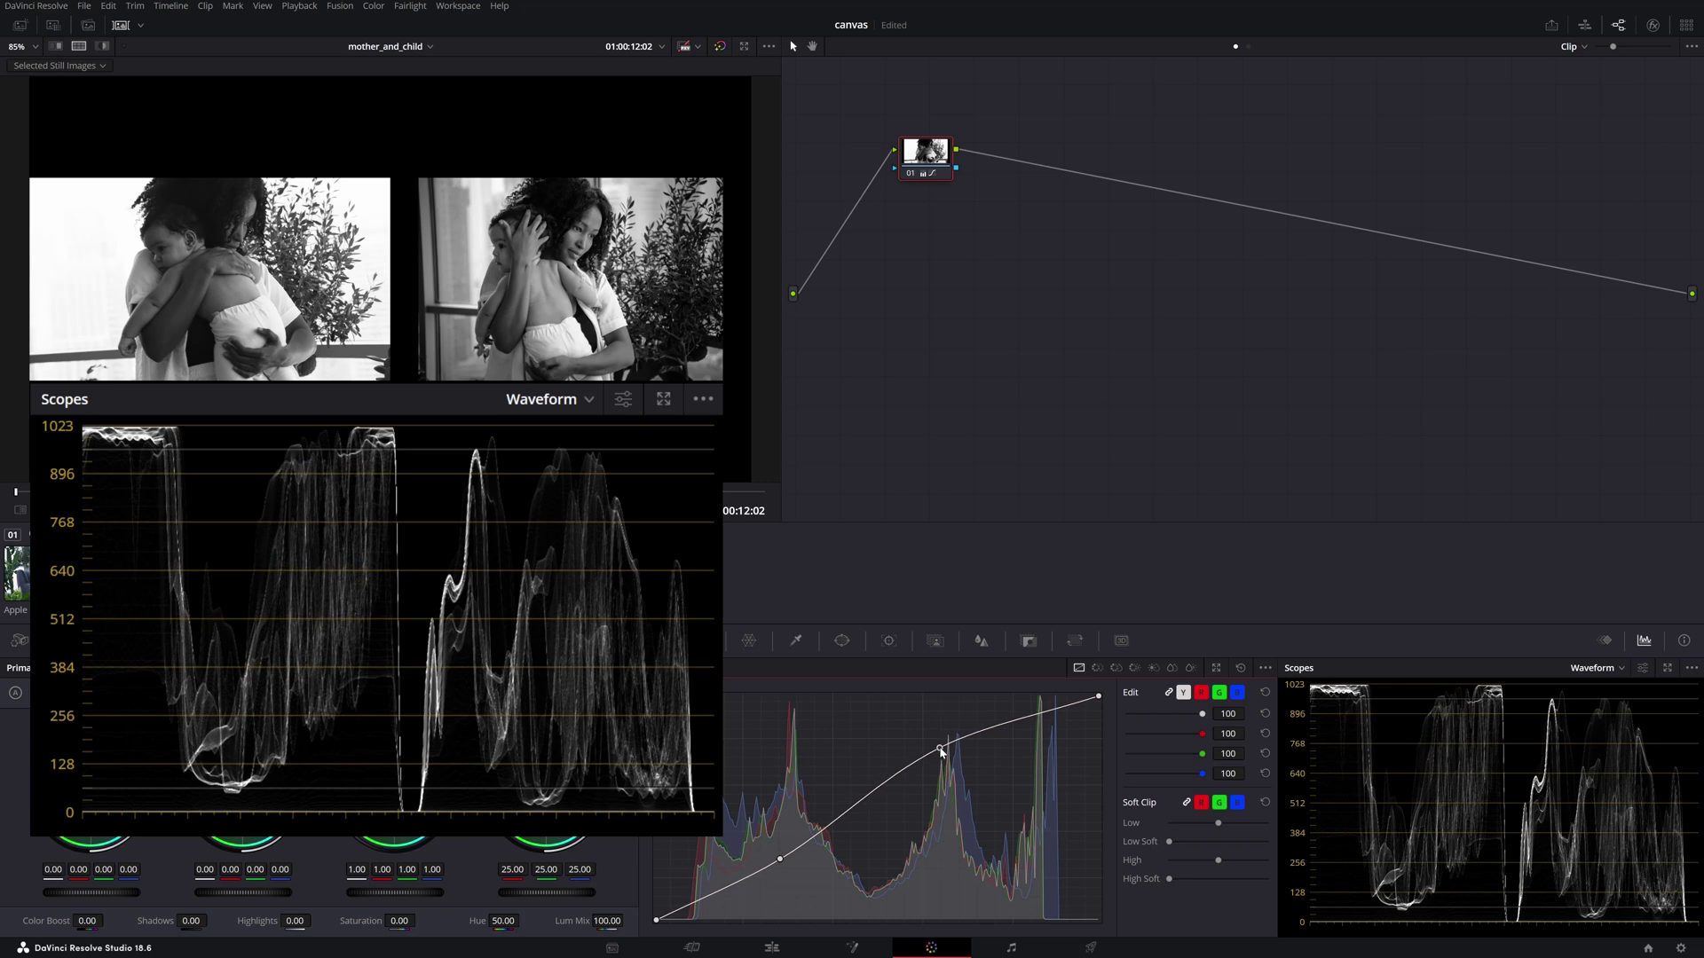
left_click_drag(769, 877, 774, 862)
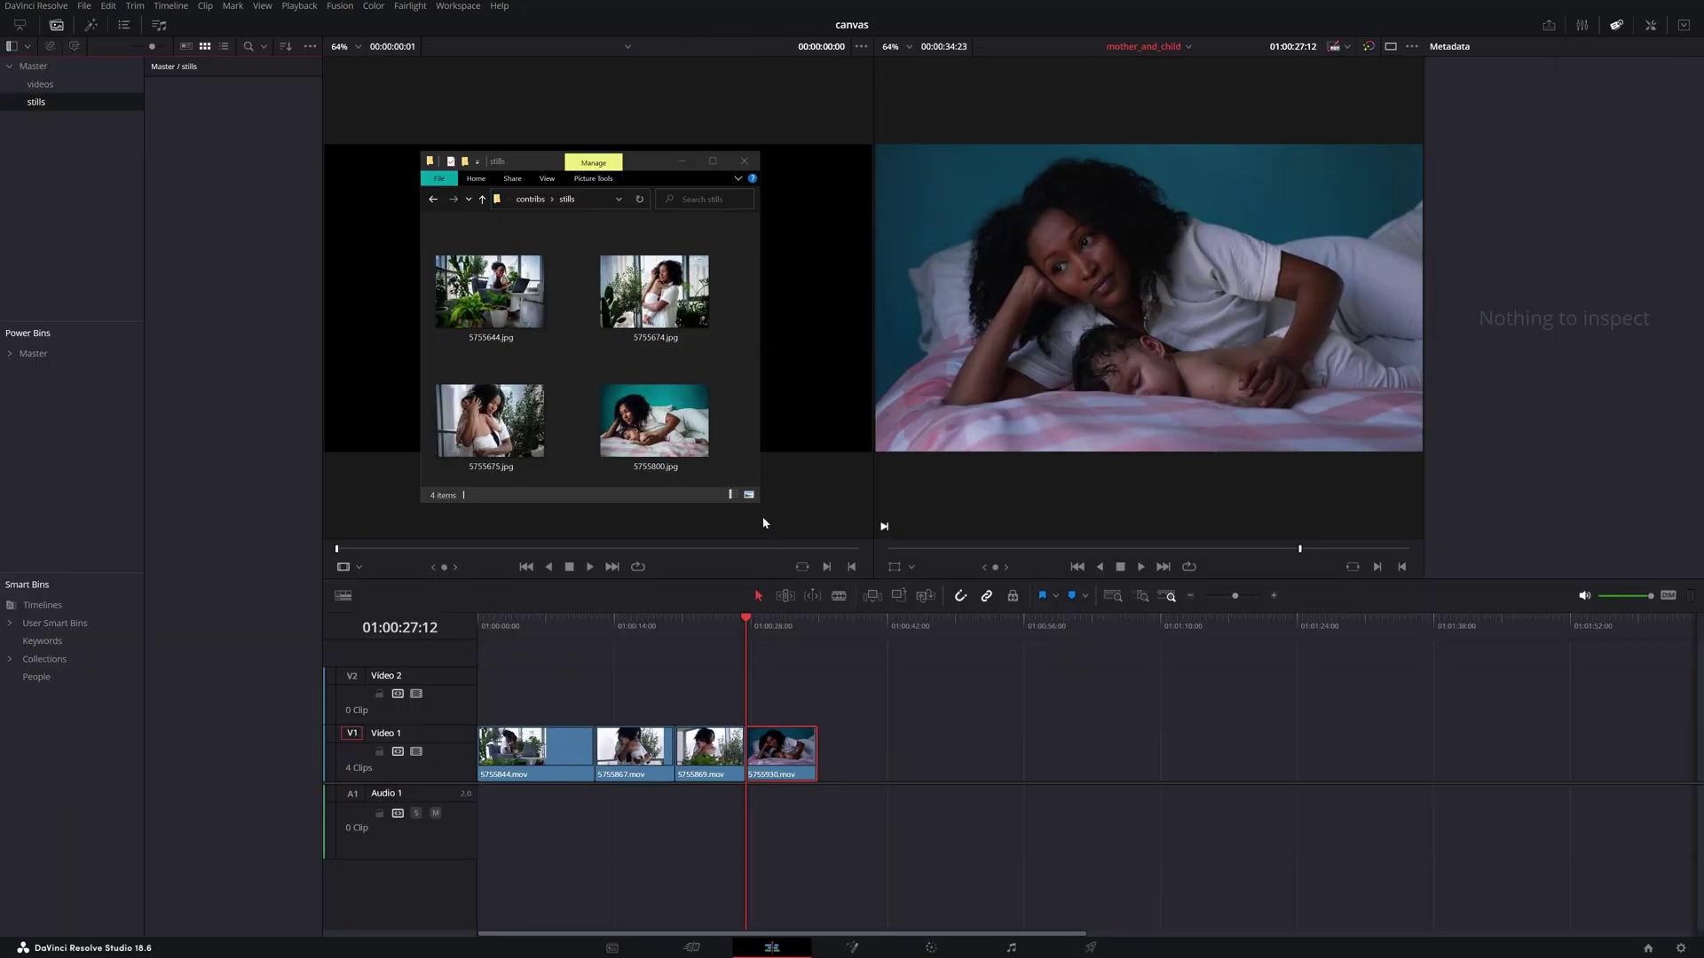
Place the reference photo 5755800.jpg on Video 2 just past the last clip, and return to the Color page.
left_click(654, 420)
left_click_drag(654, 420, 839, 710)
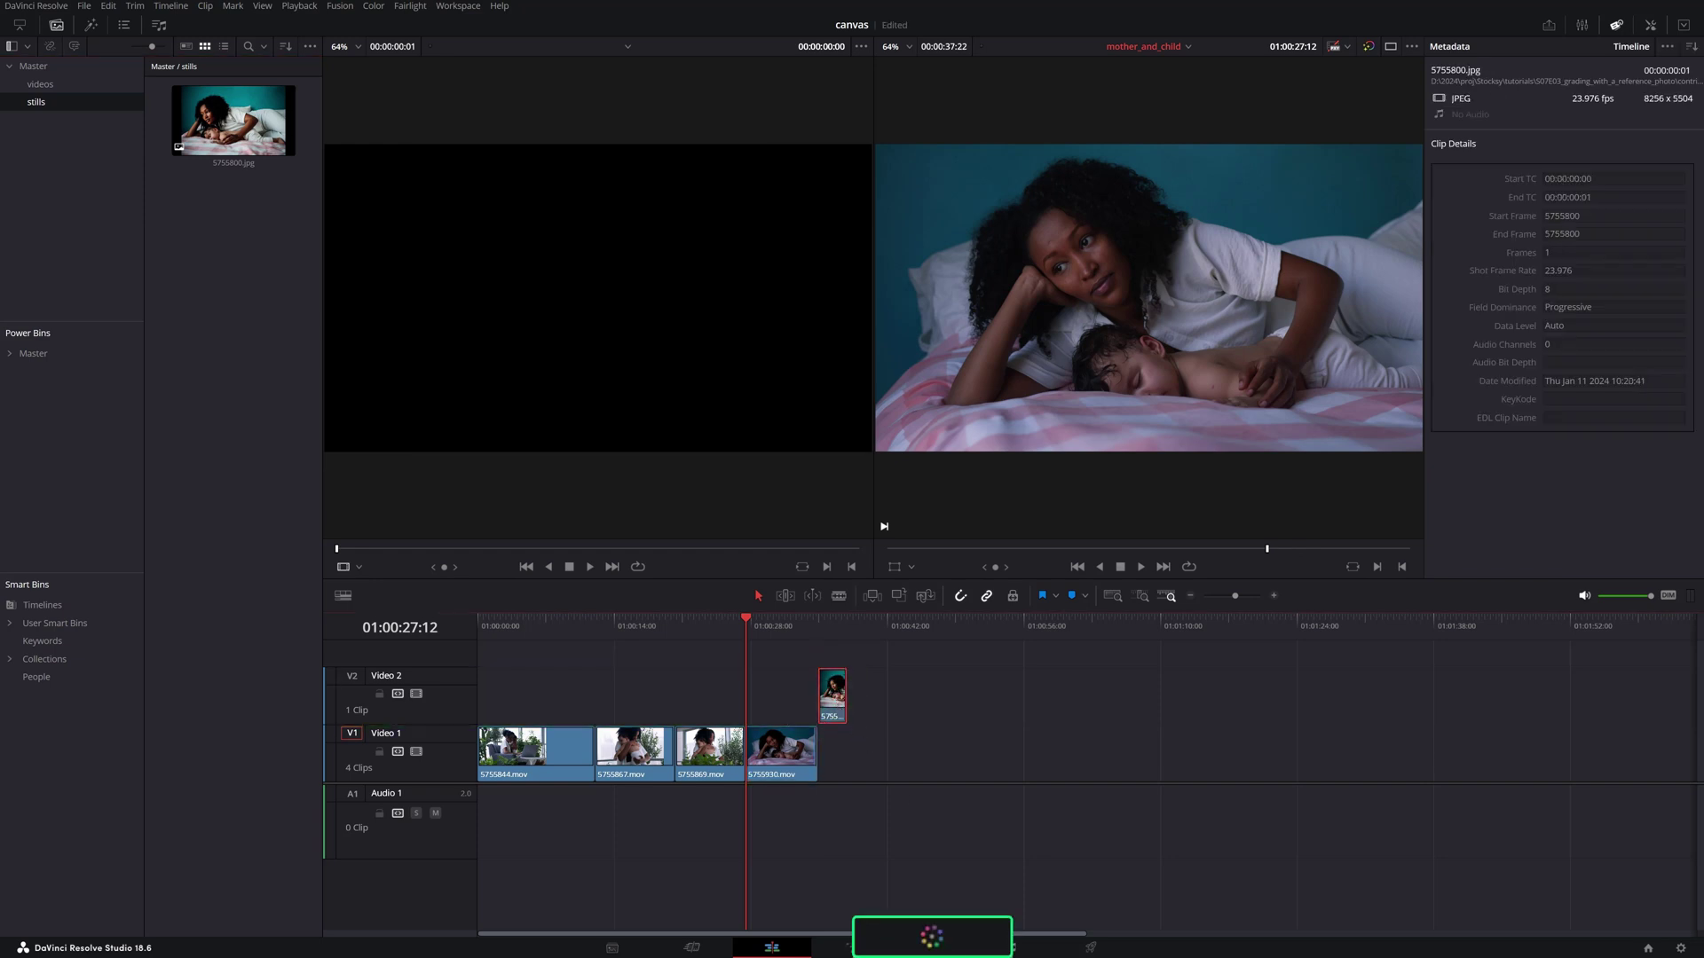
left_click(931, 937)
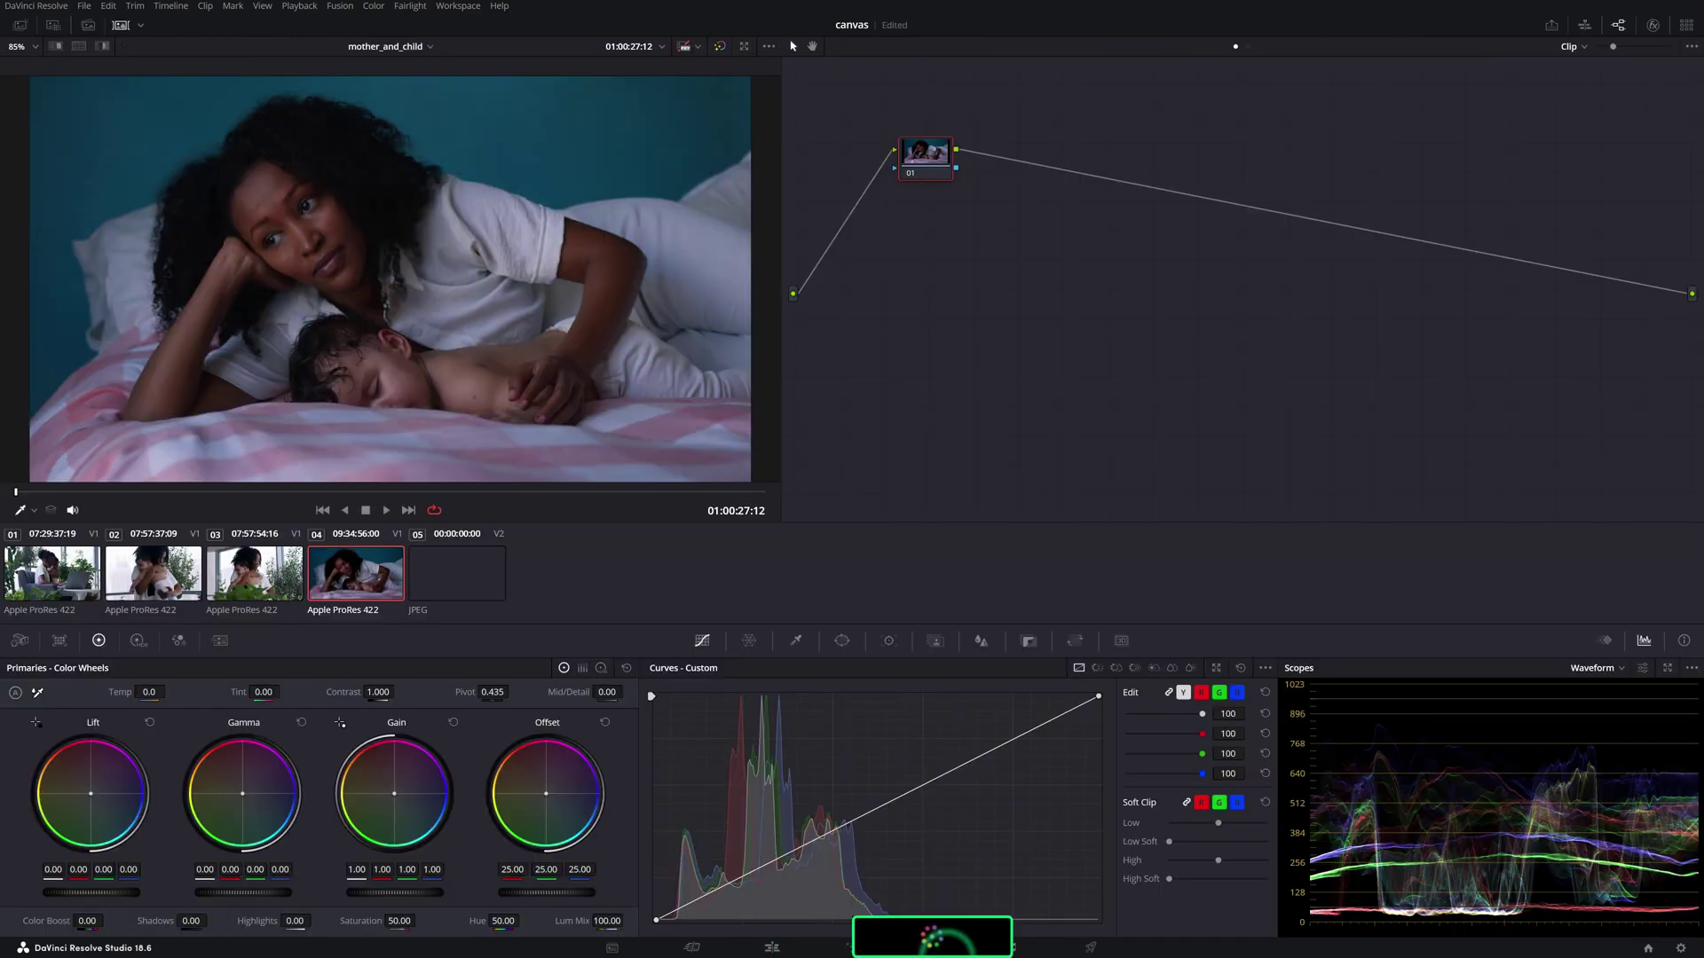
Set the saturation of the reference photo clip 05 to 0 and grab a still of it.
left_click(479, 591)
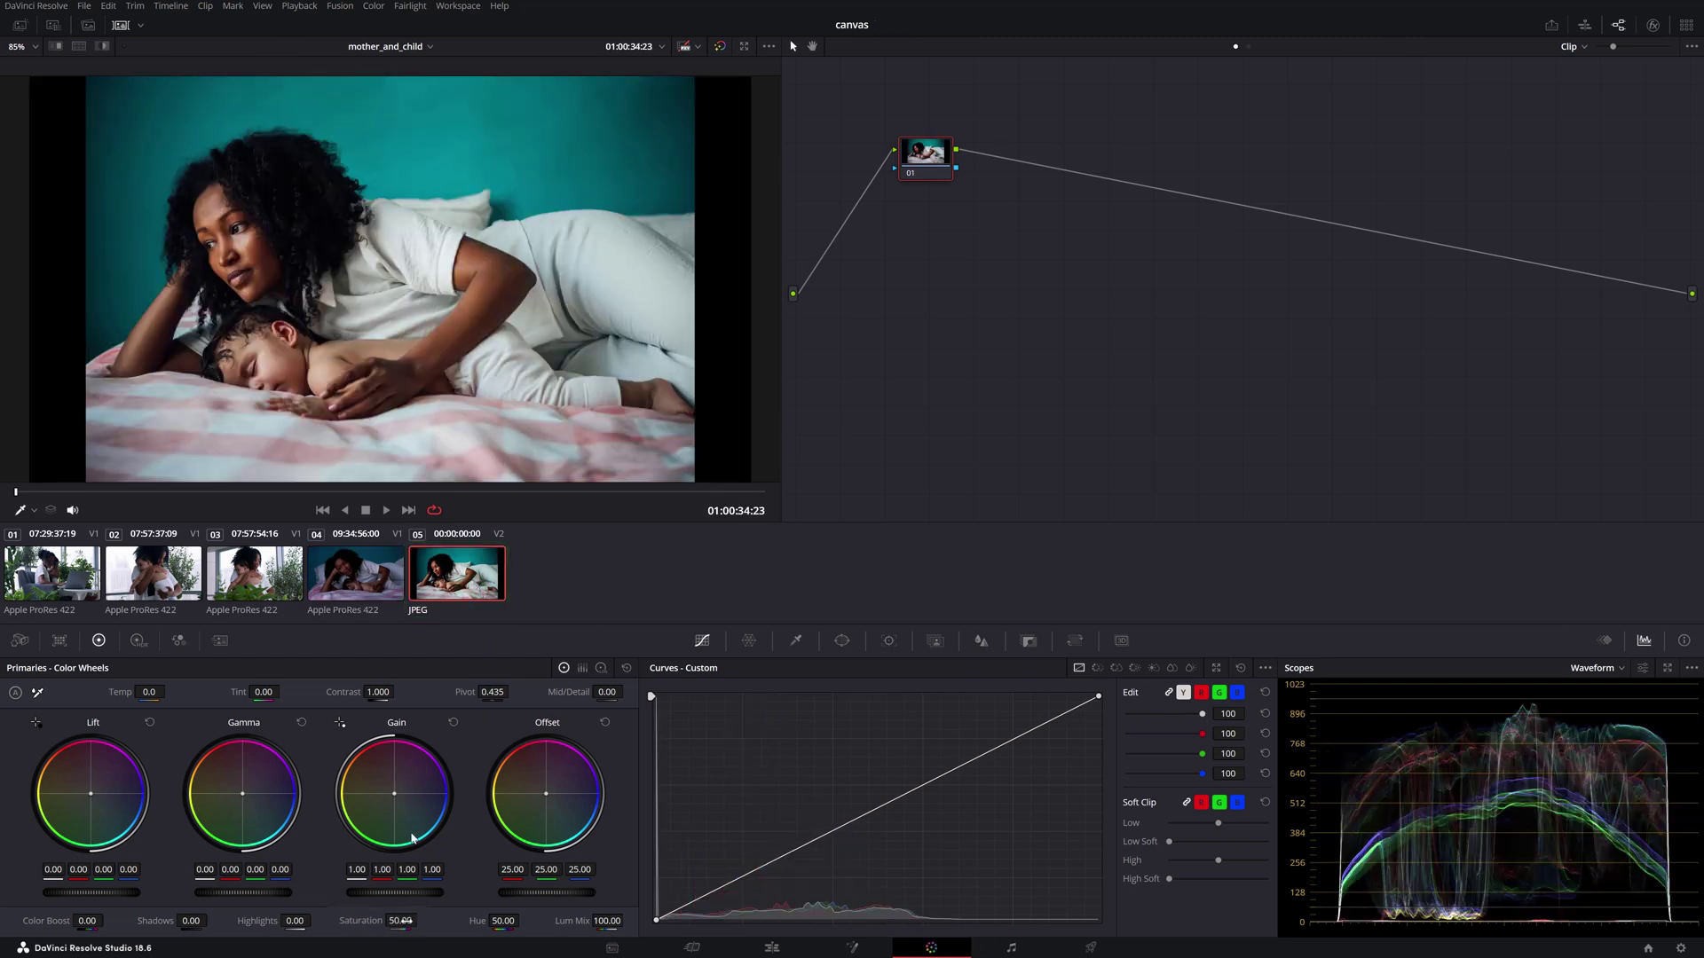
left_click_drag(400, 921, 355, 921)
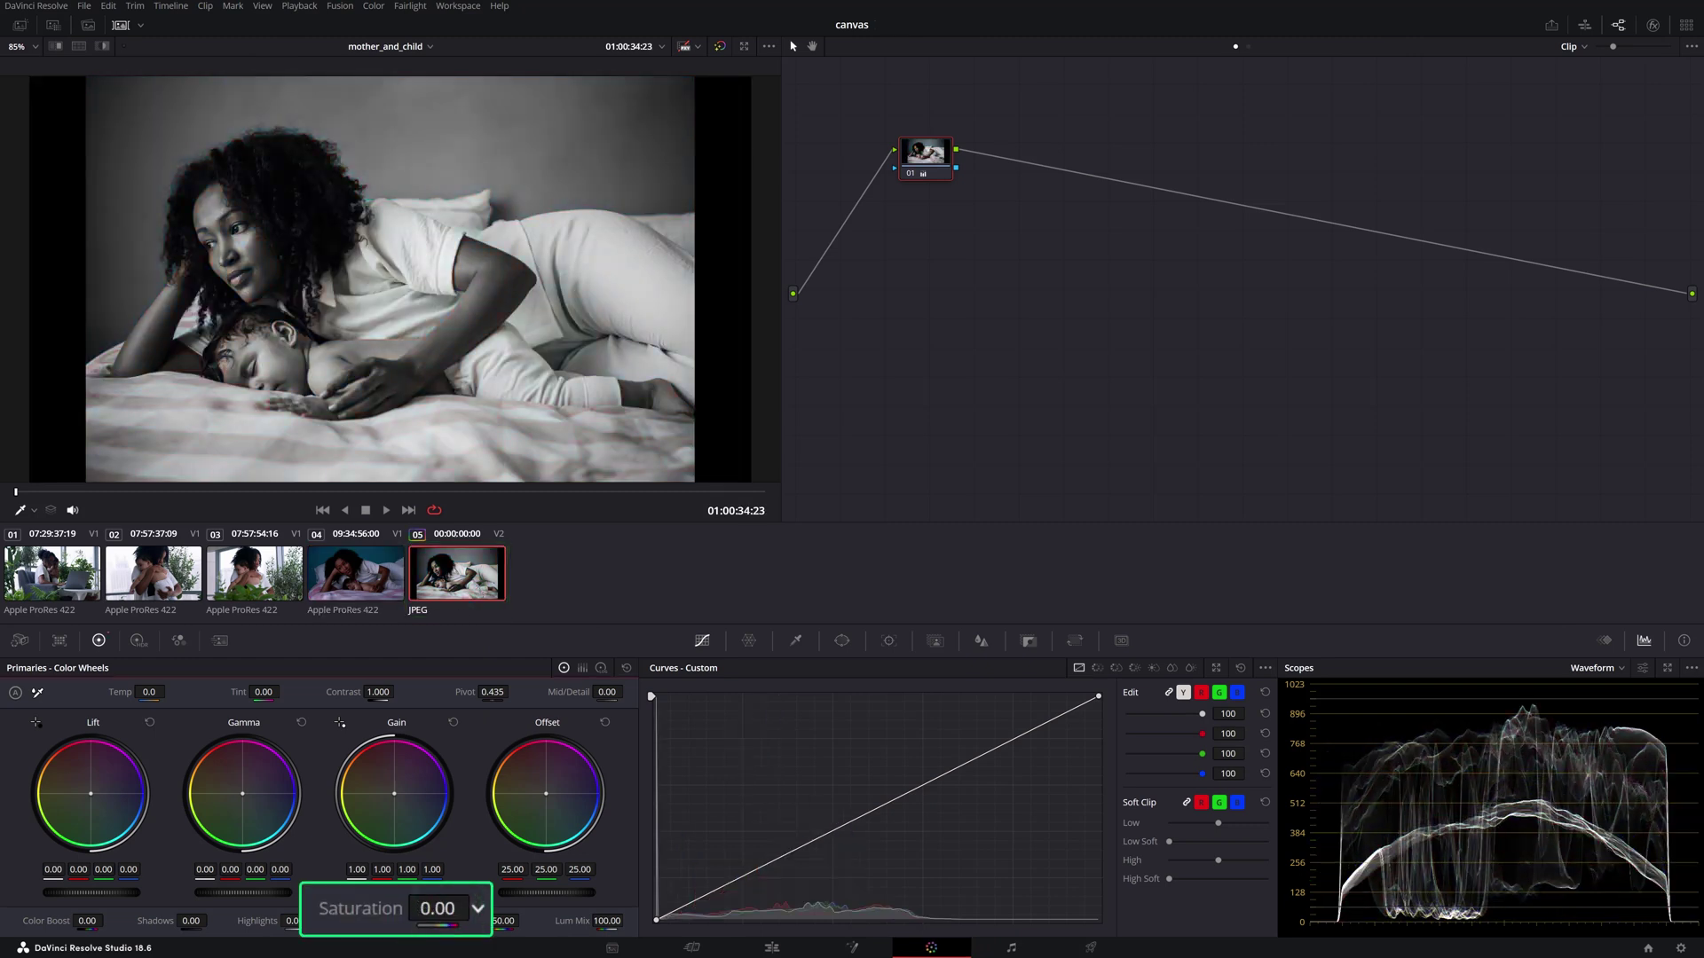
right_click(373, 376)
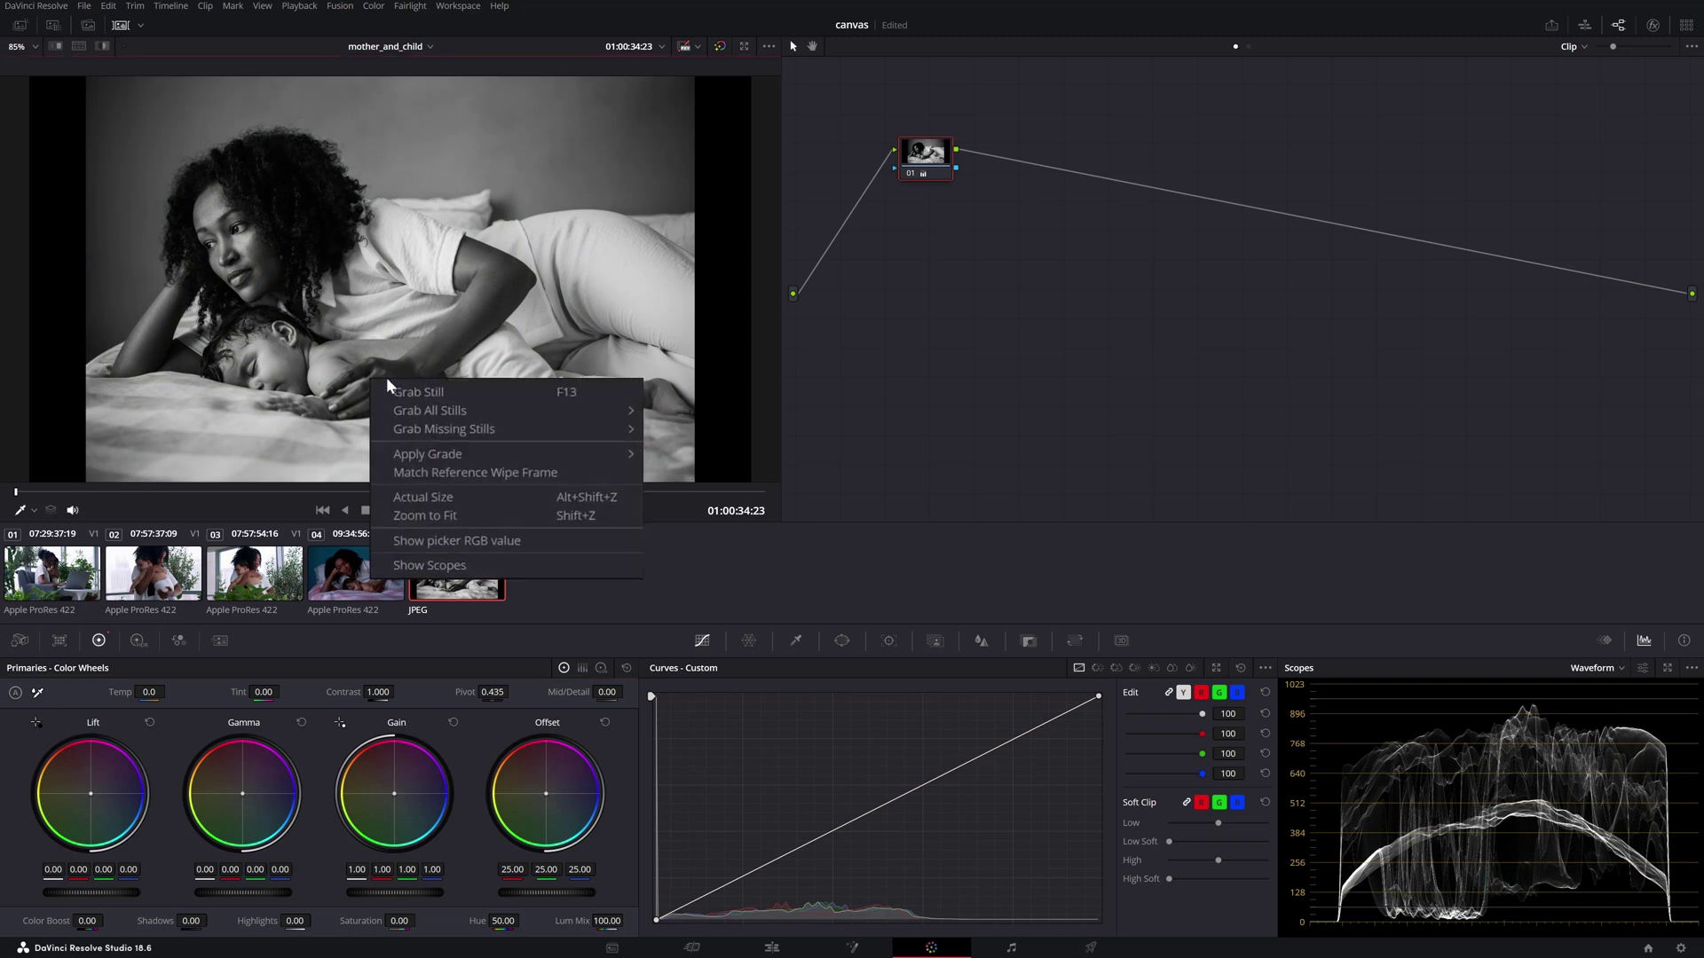
left_click(409, 390)
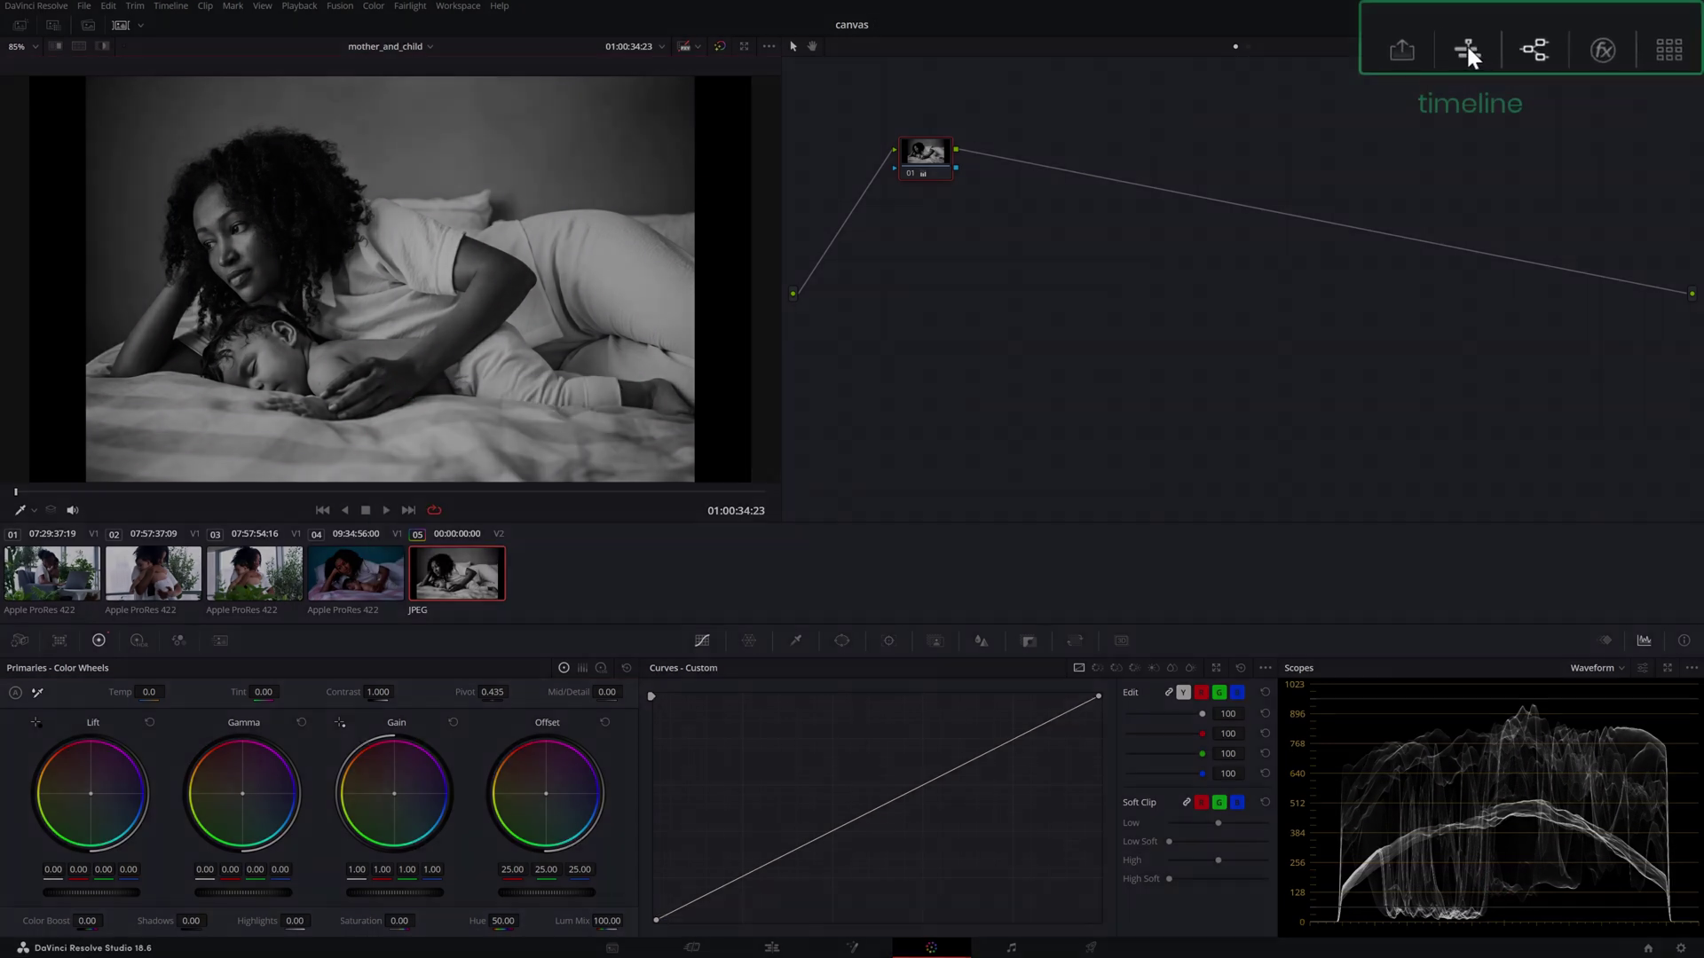
Disable video track V2 in the Color page's mini timeline and set clip 04's saturation to 0.
left_click(1584, 25)
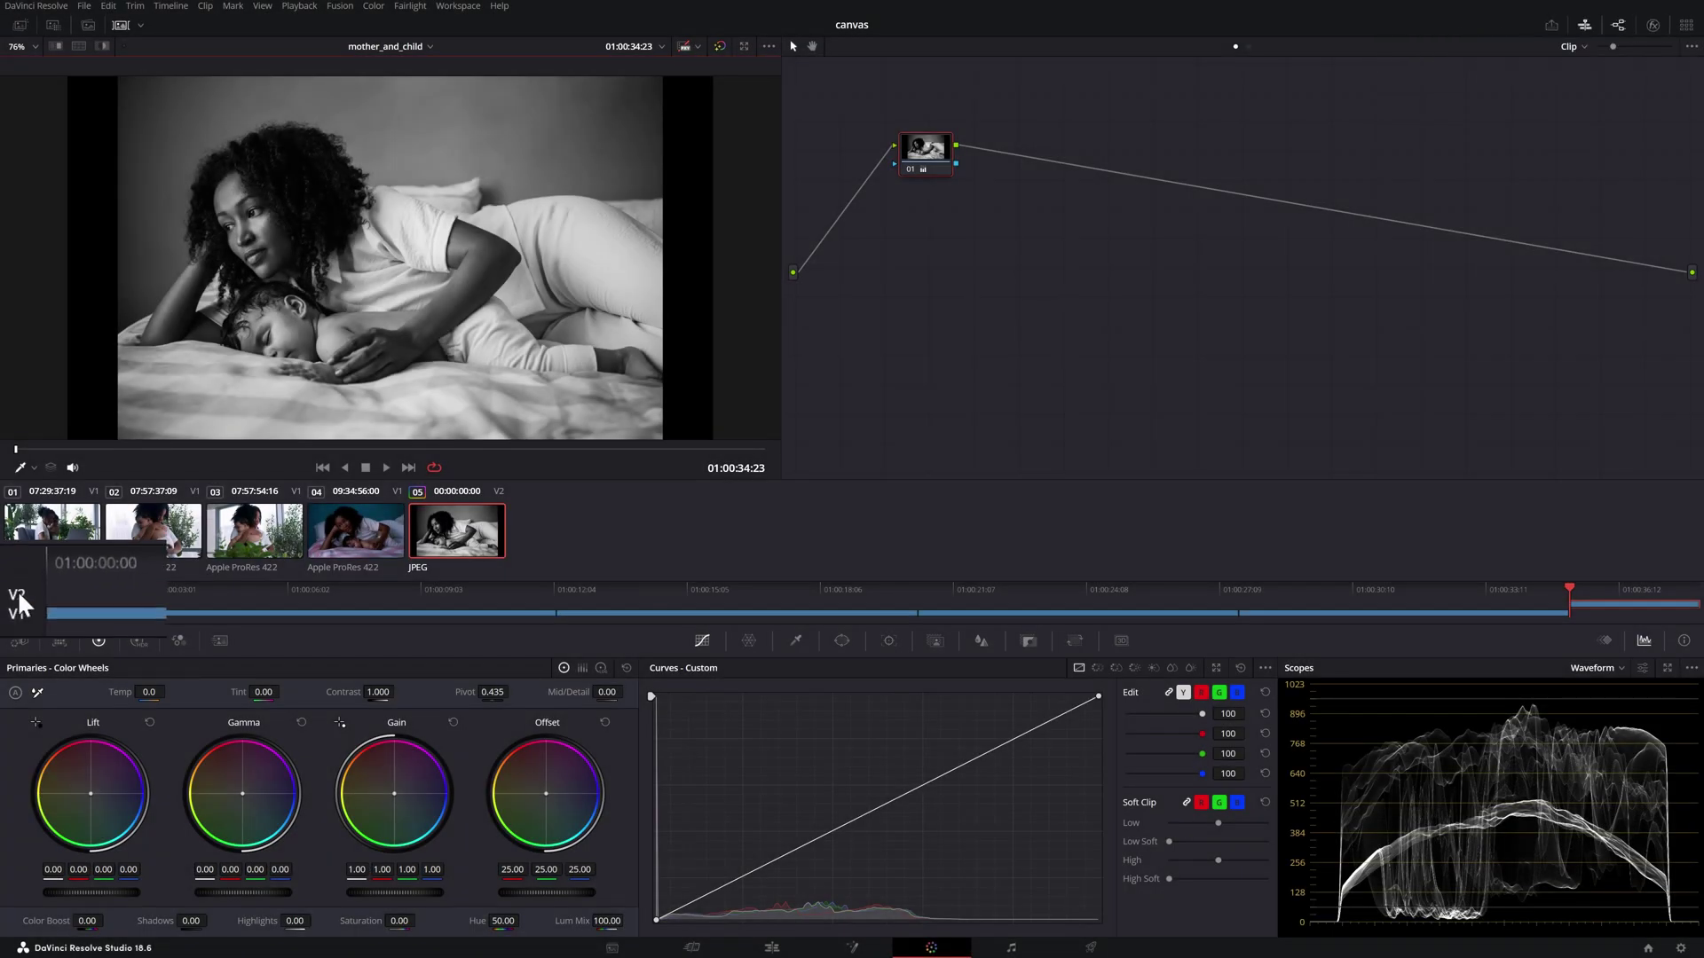
left_click(13, 602)
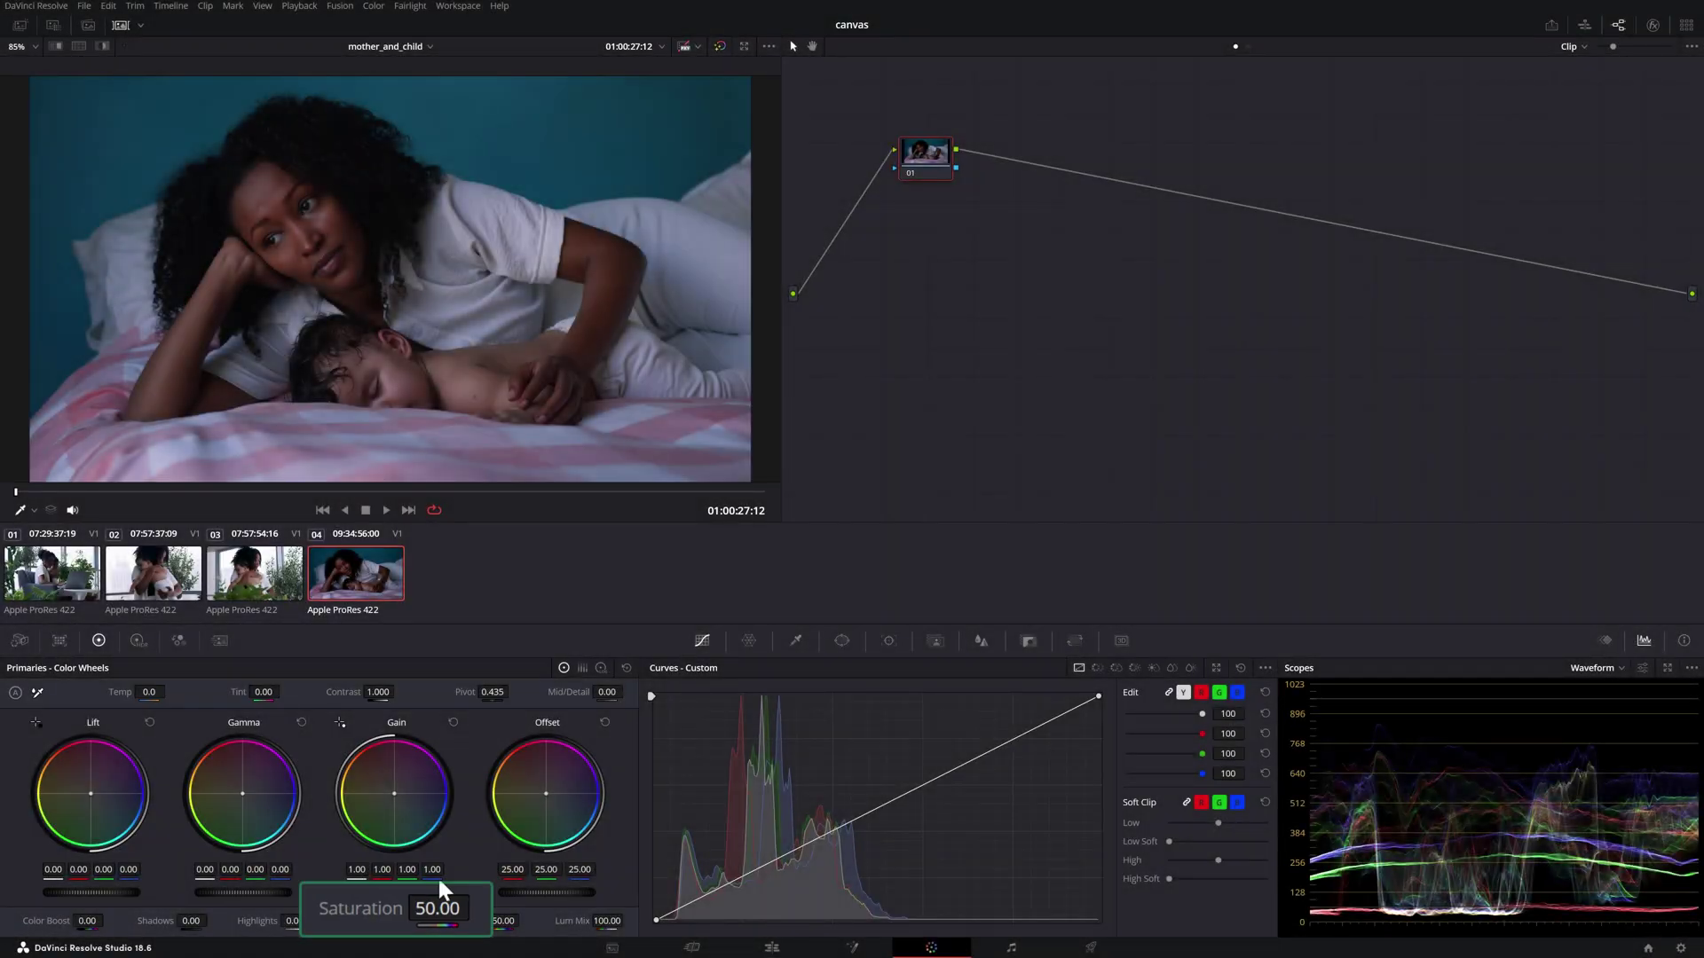
left_click_drag(400, 920, 351, 920)
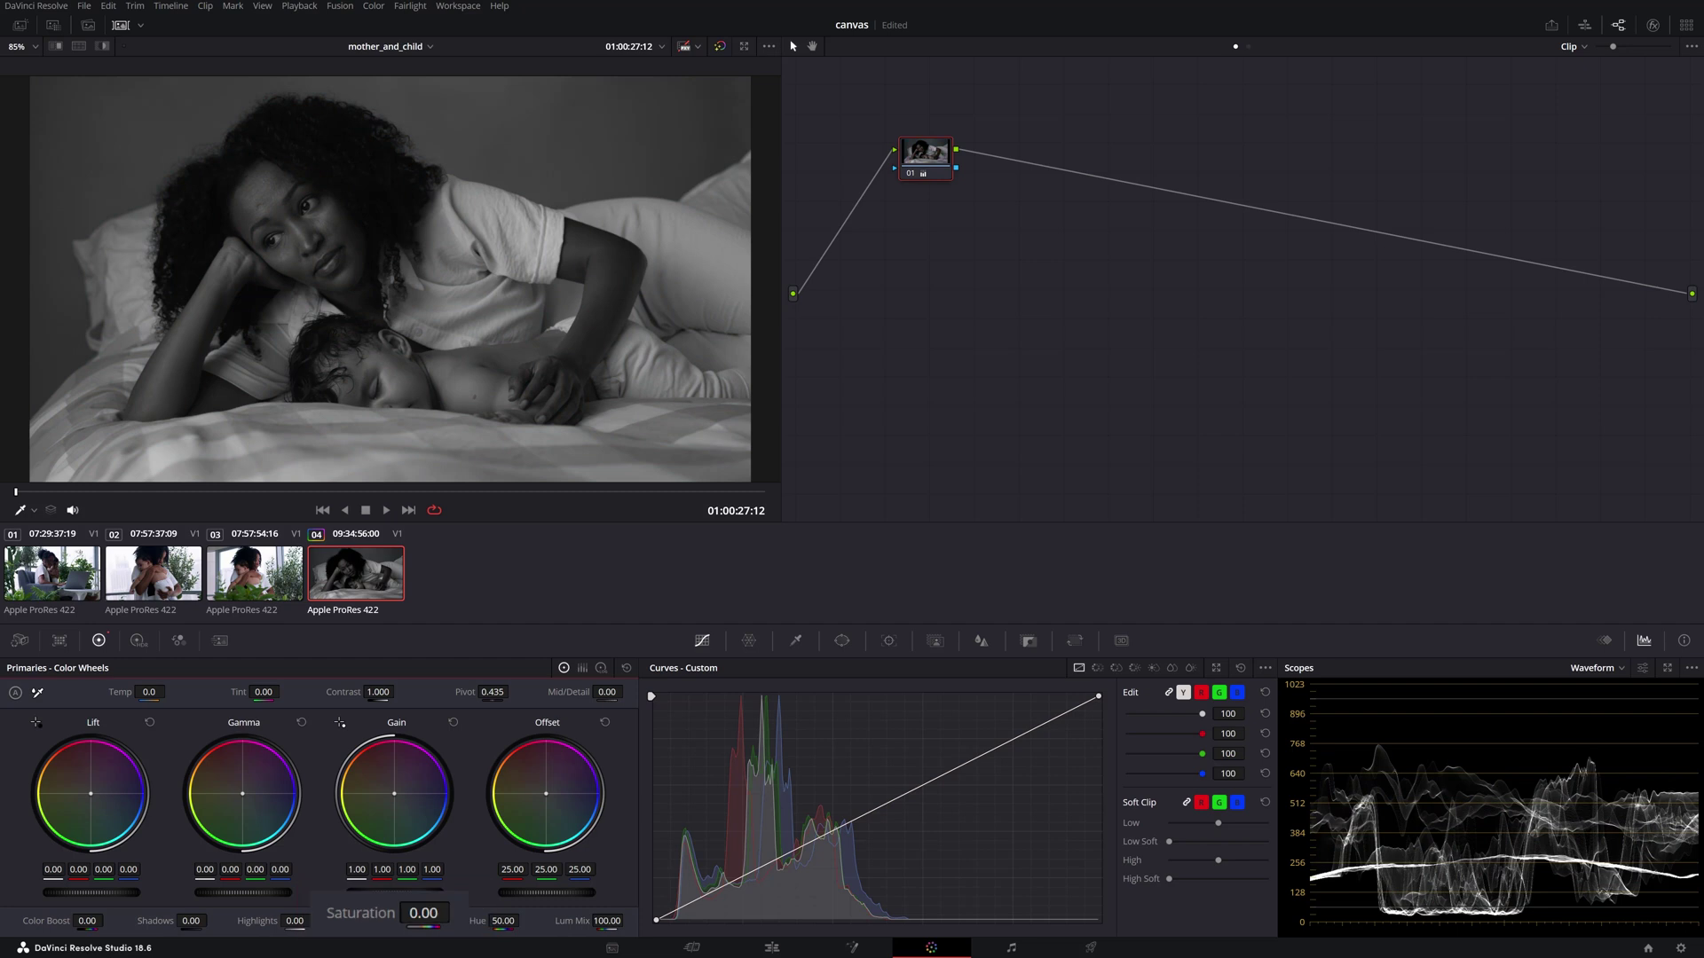
Show clip 04 beside the black-and-white reference still in a Selected Still Images split screen, with the gallery closed again.
left_click(20, 26)
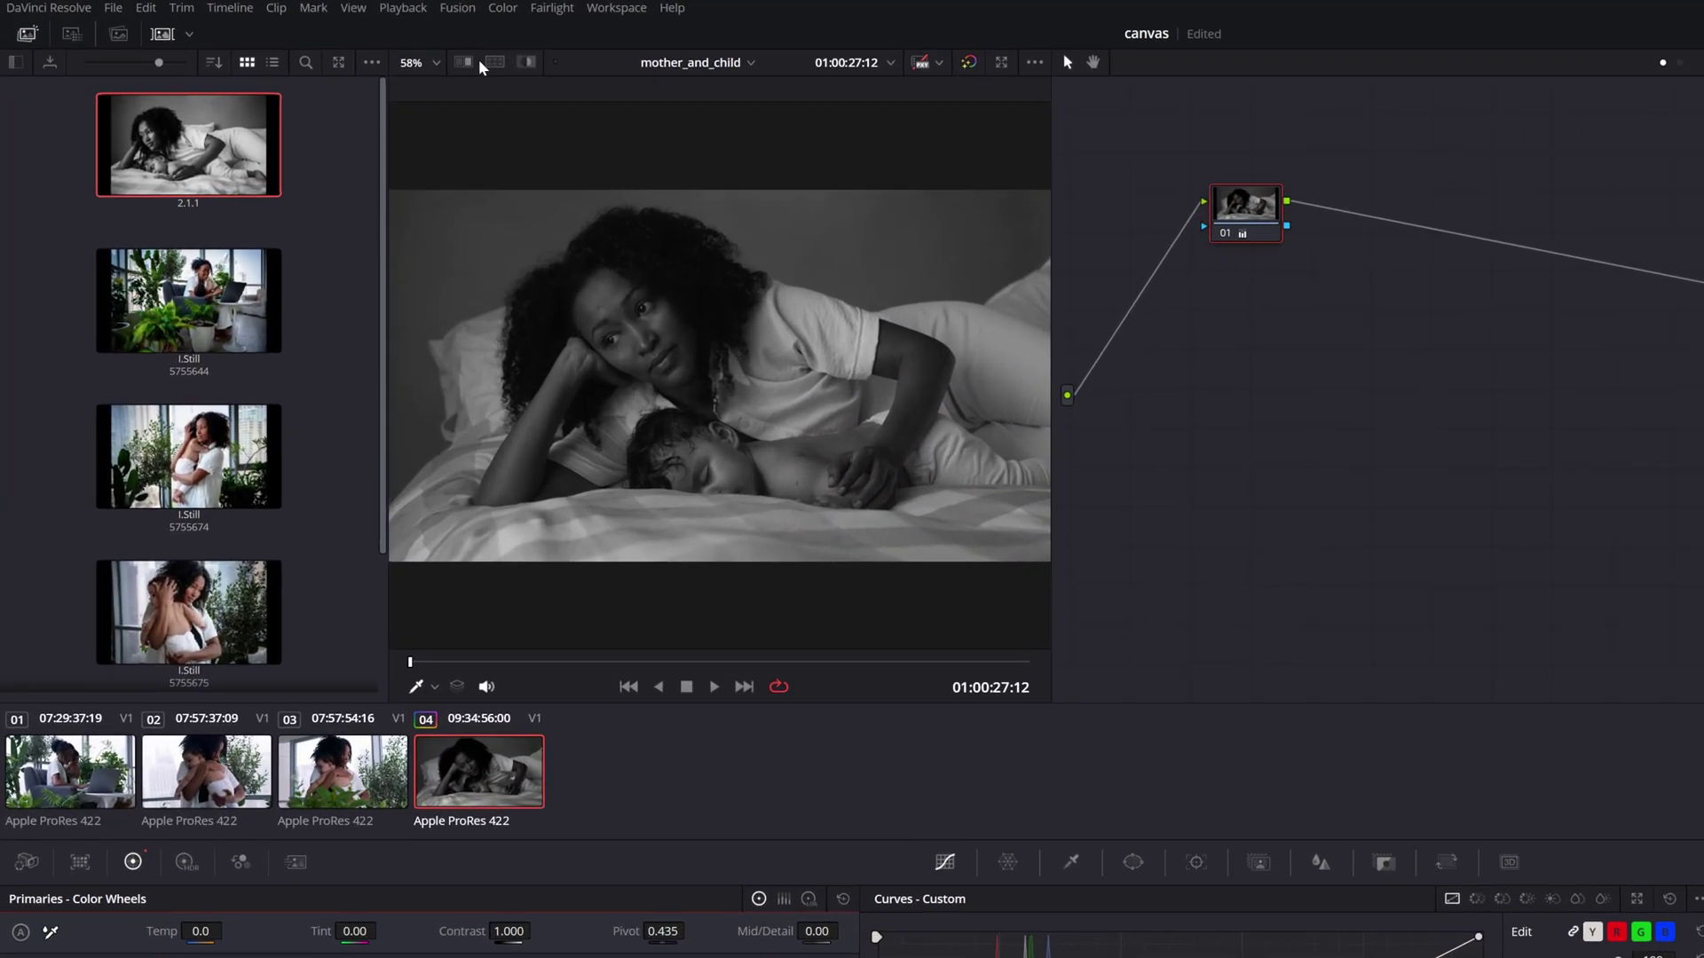
left_click(368, 47)
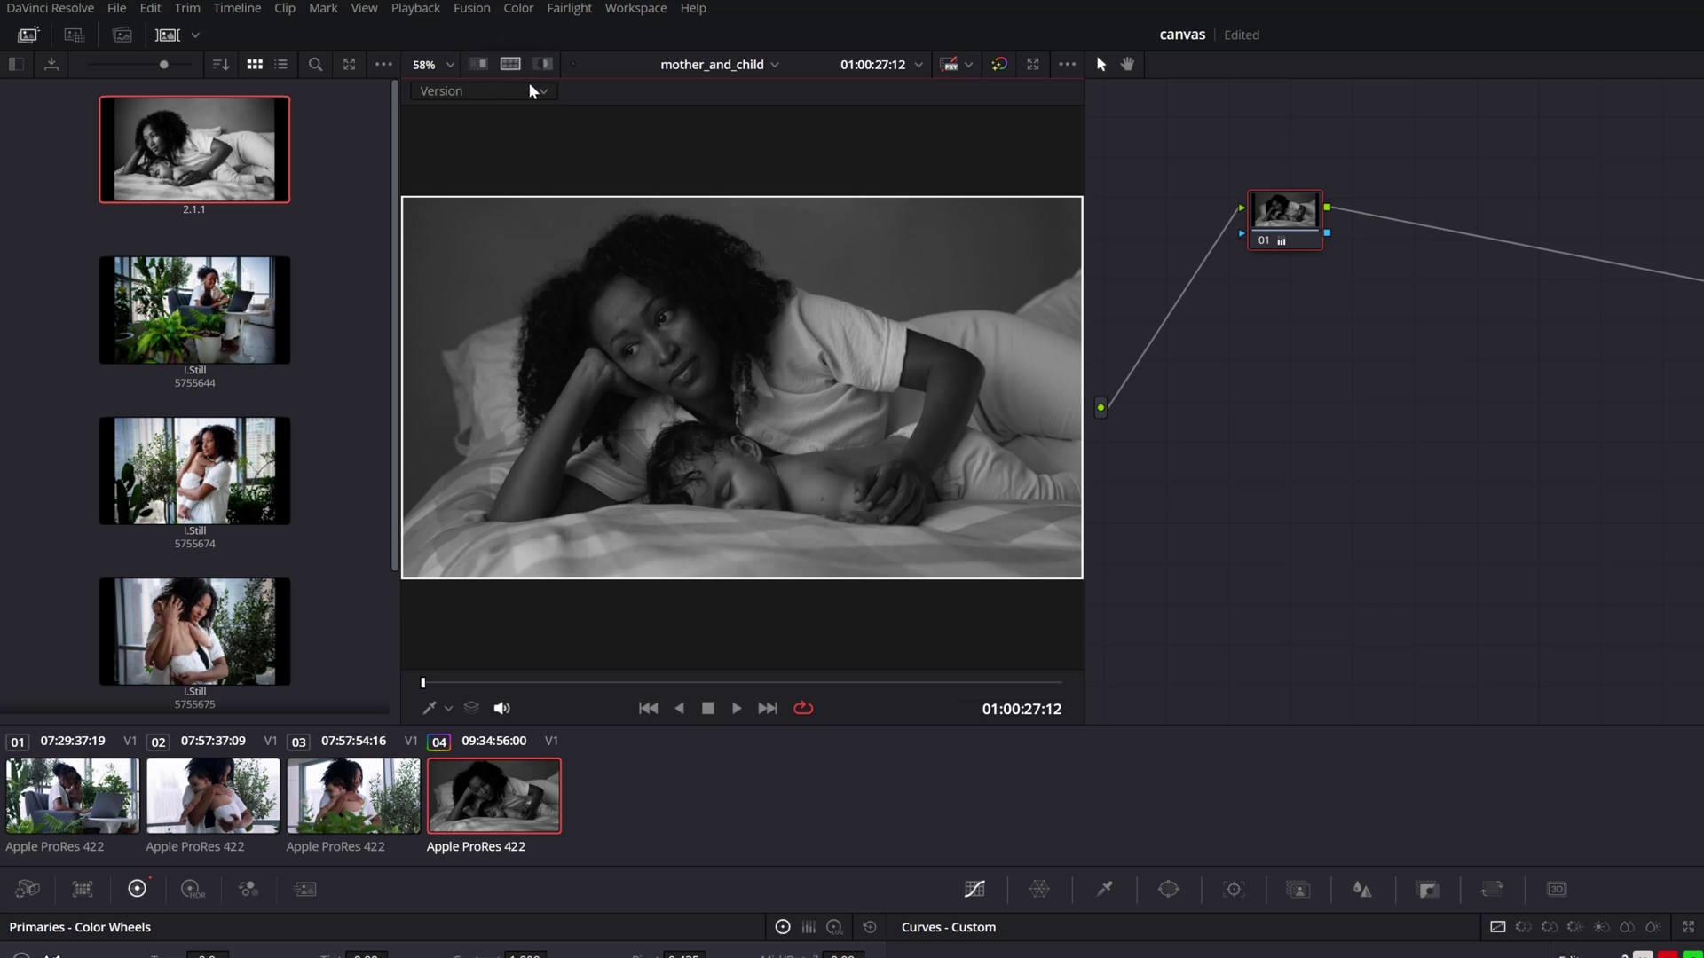
left_click(544, 93)
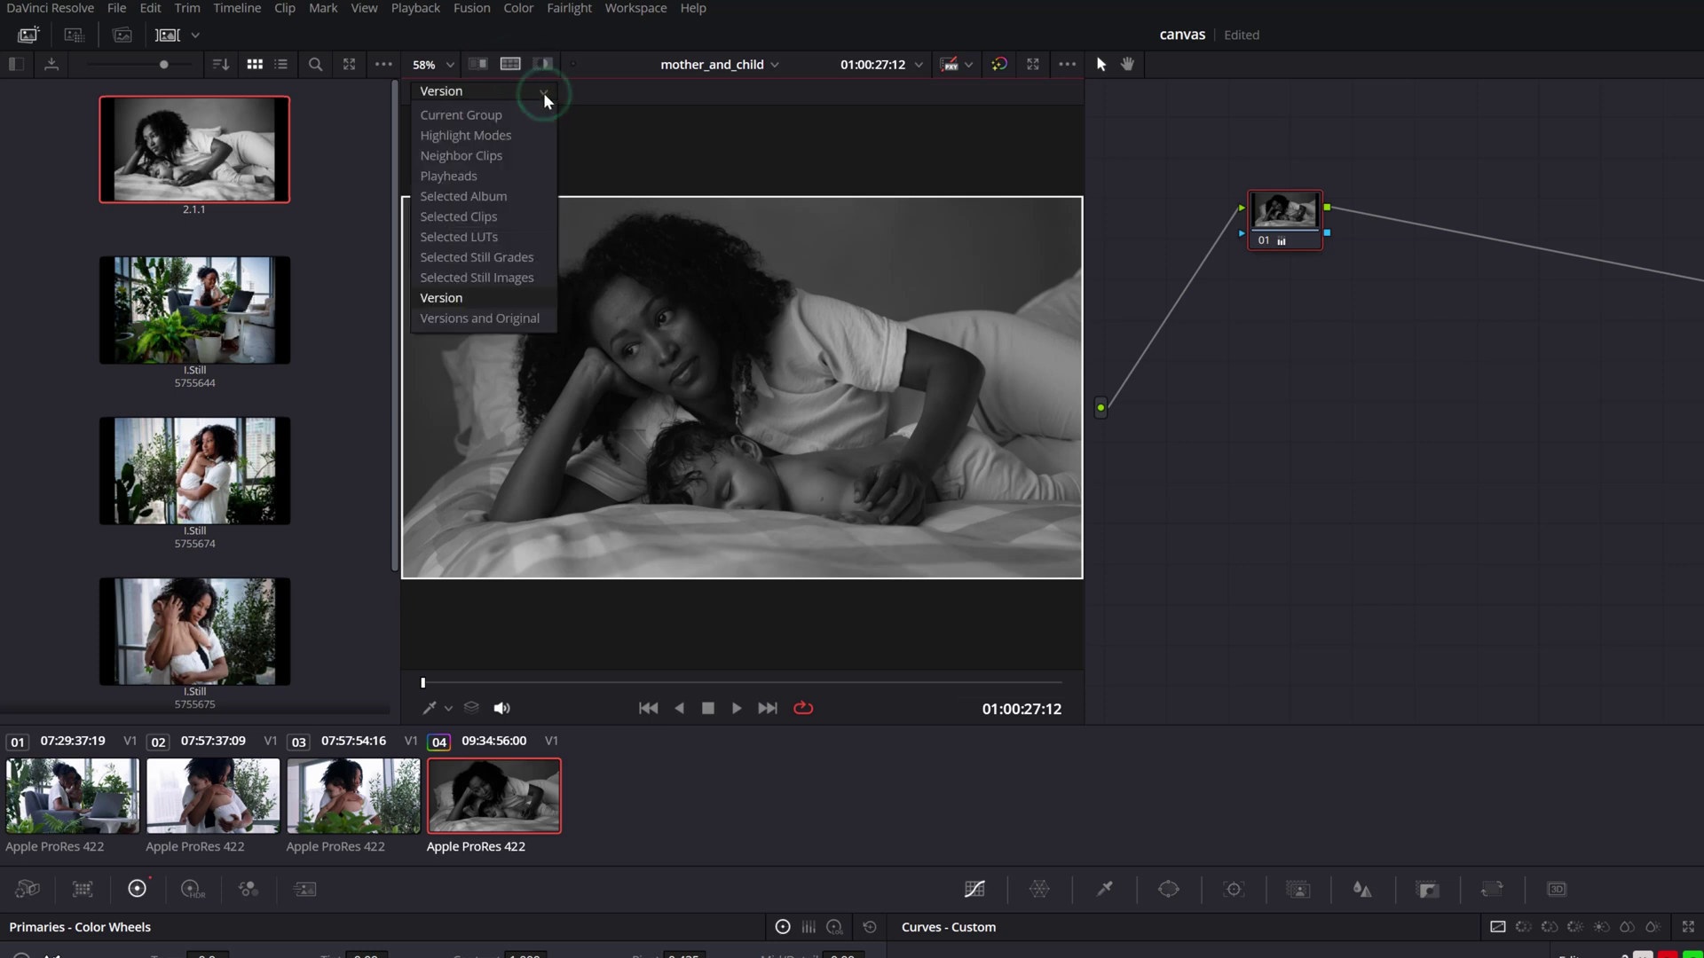
left_click(504, 277)
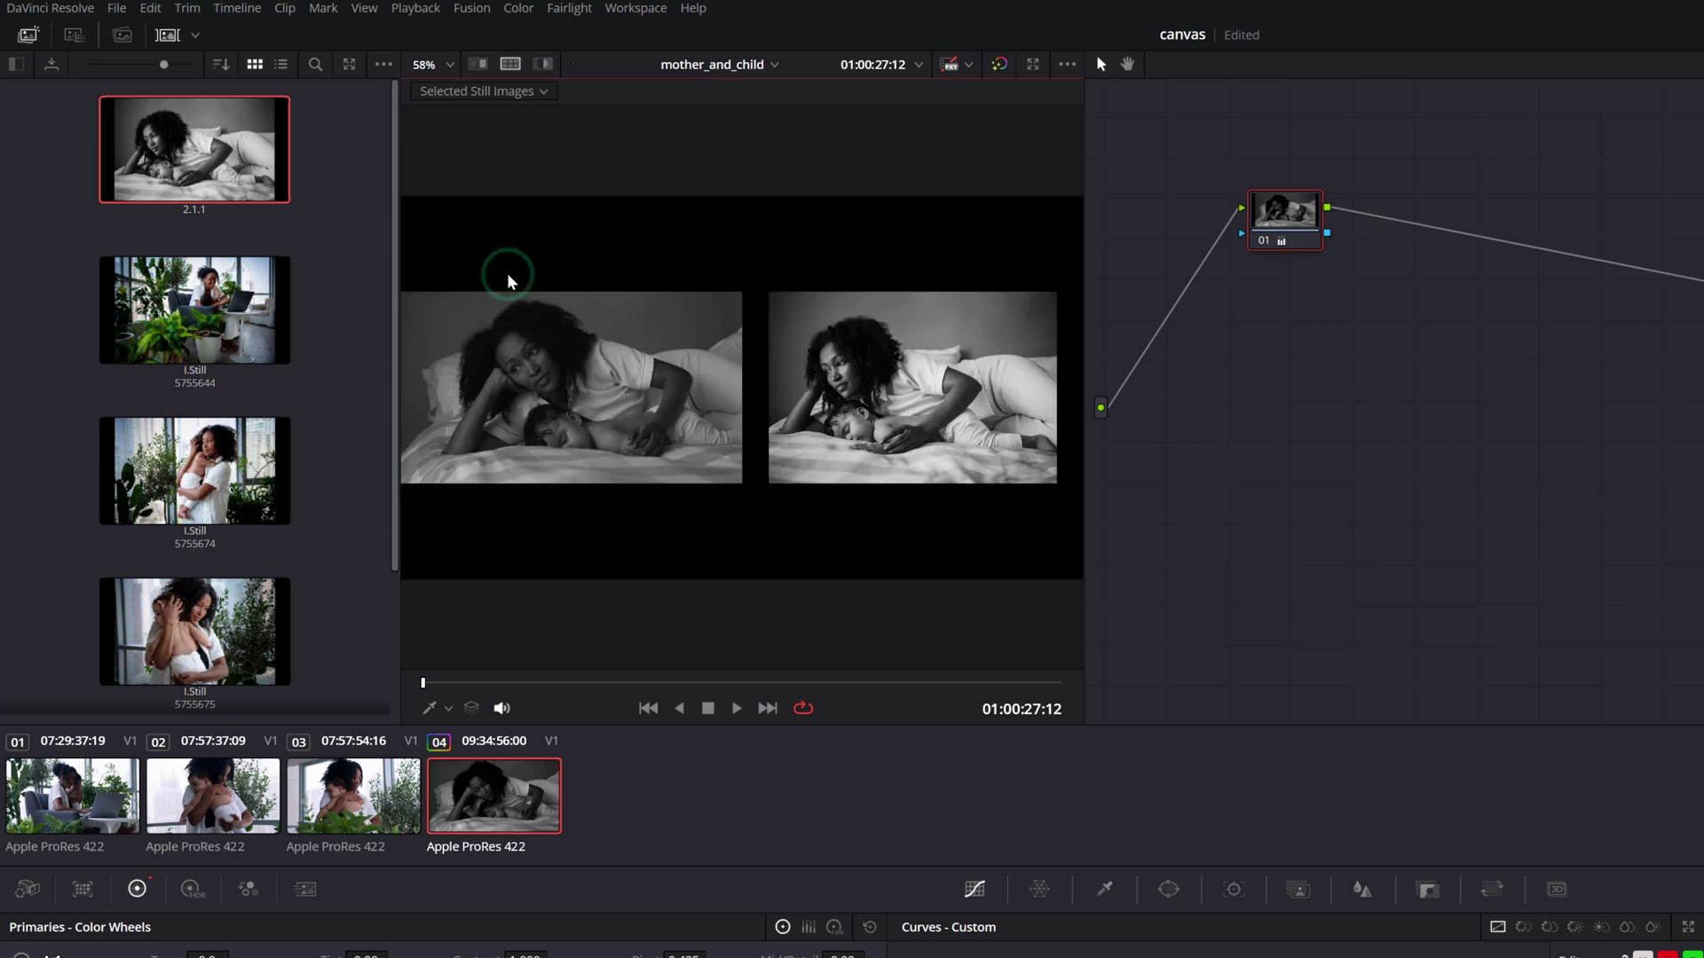
left_click(36, 35)
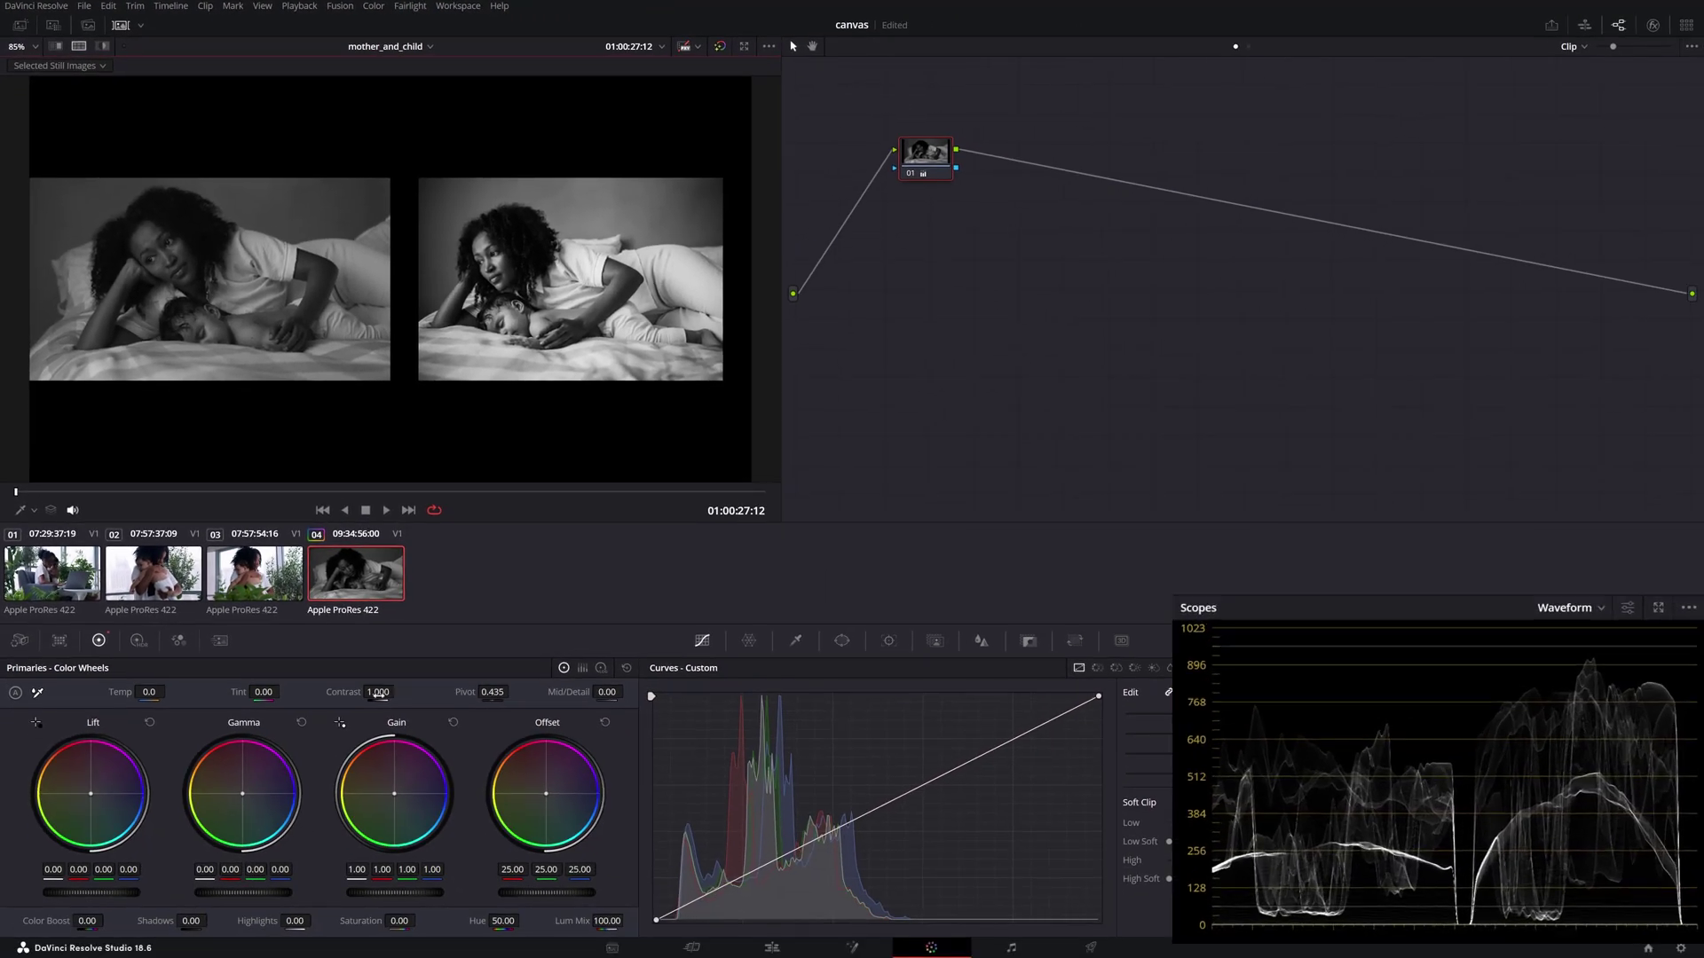
Match clip 04's tones with contrast 1.294, pivot 0.405, Offset 37.65, Shadows 20.50, Highlights -27.00 and a log Shadow level of -0.06.
left_click_drag(386, 708, 431, 707)
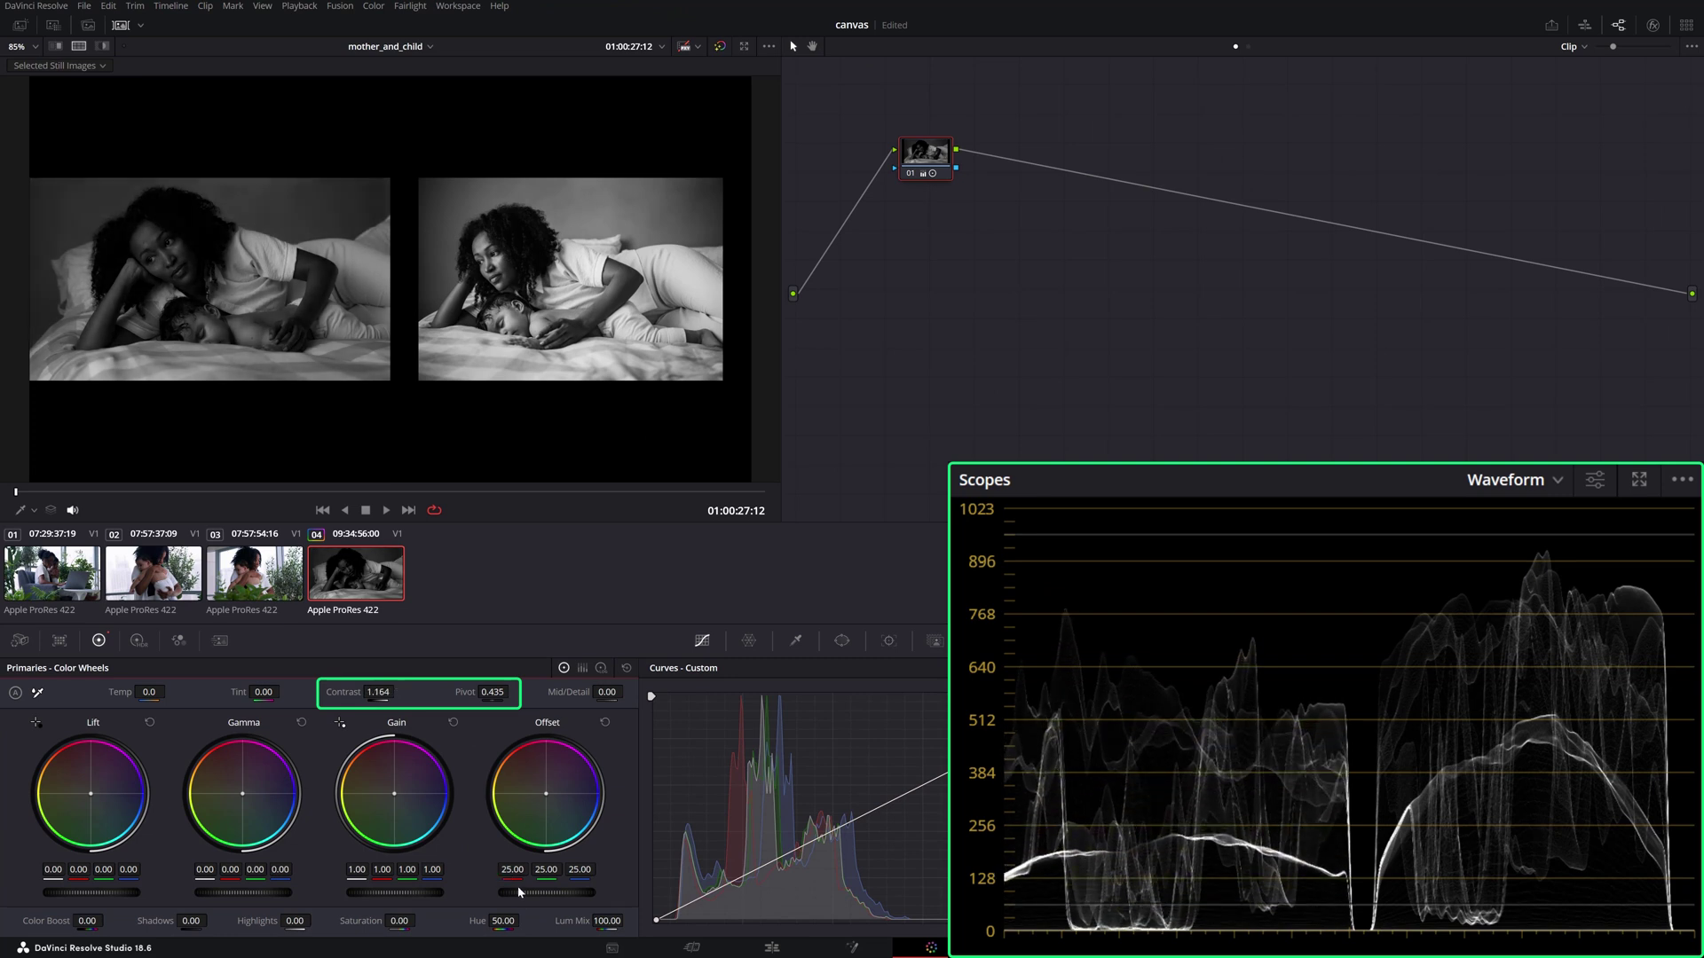
left_click_drag(515, 893, 566, 893)
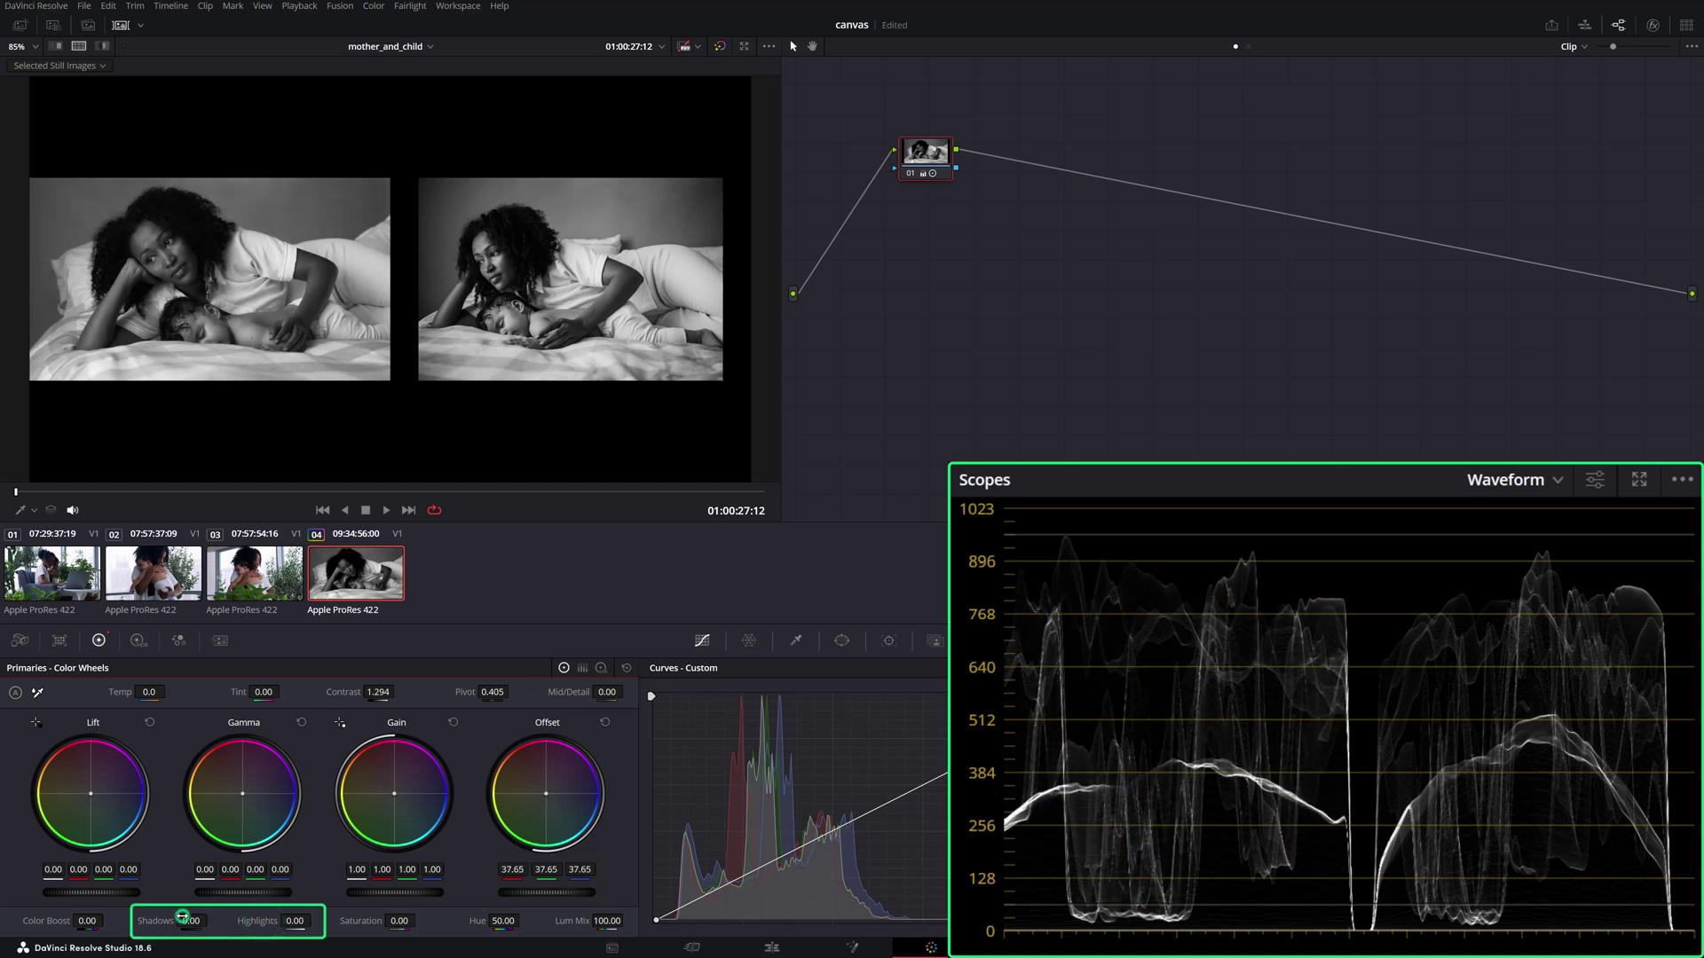
left_click_drag(182, 916, 259, 922)
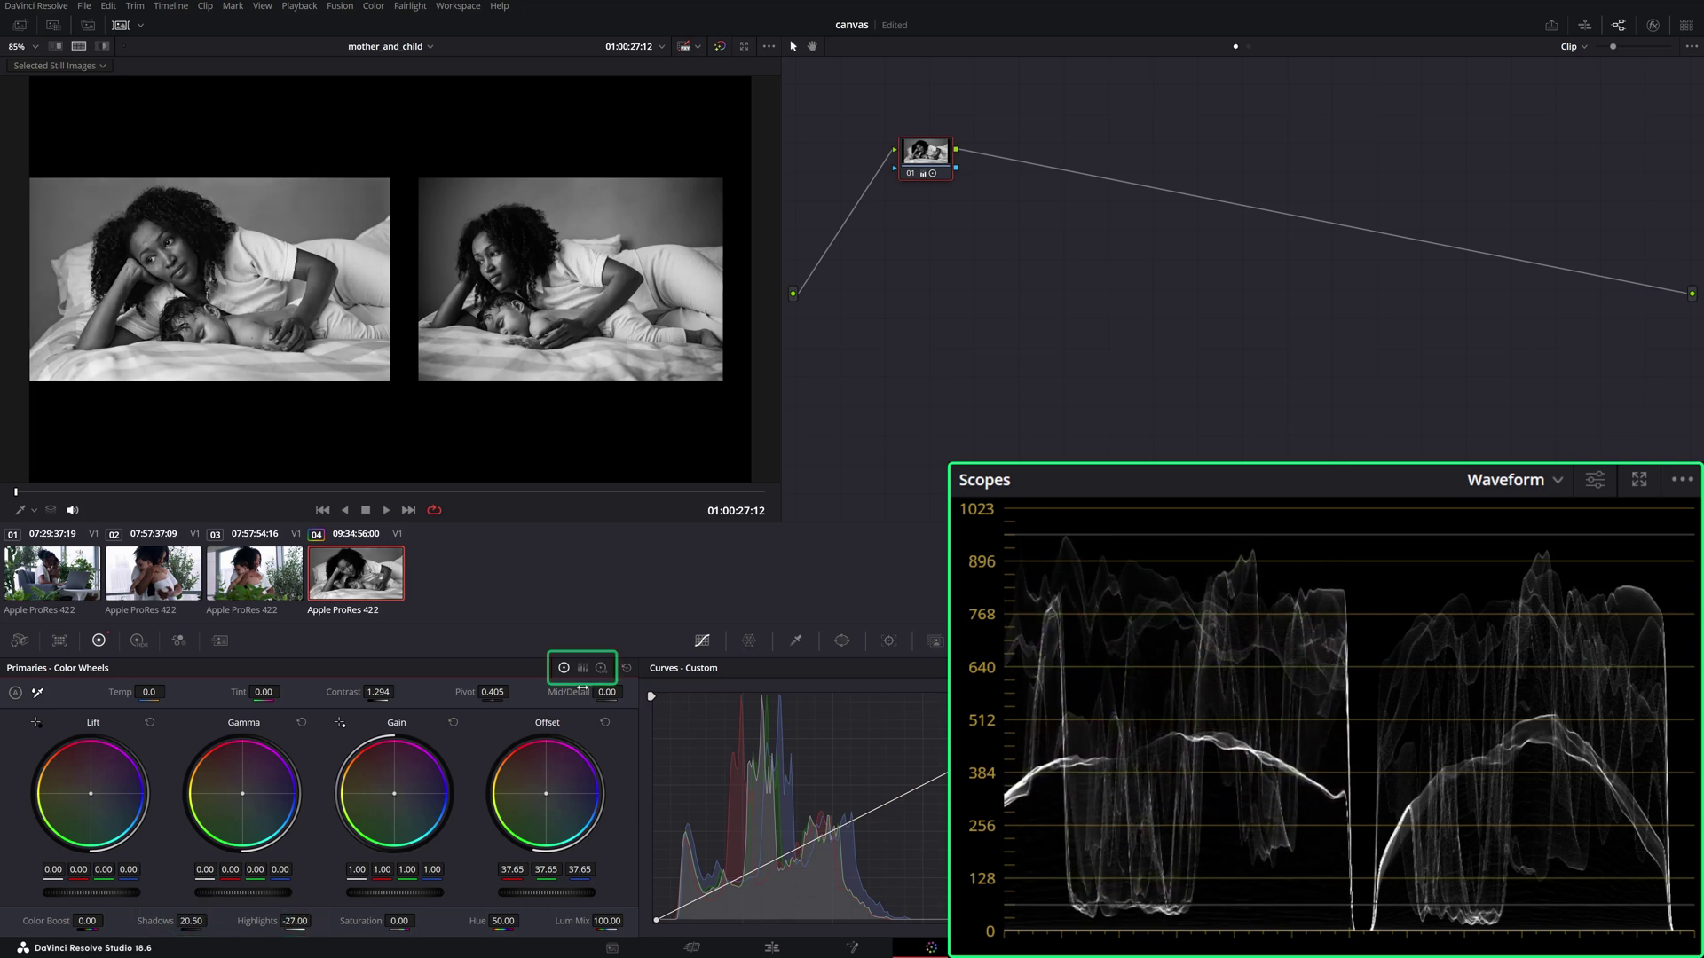
left_click(603, 670)
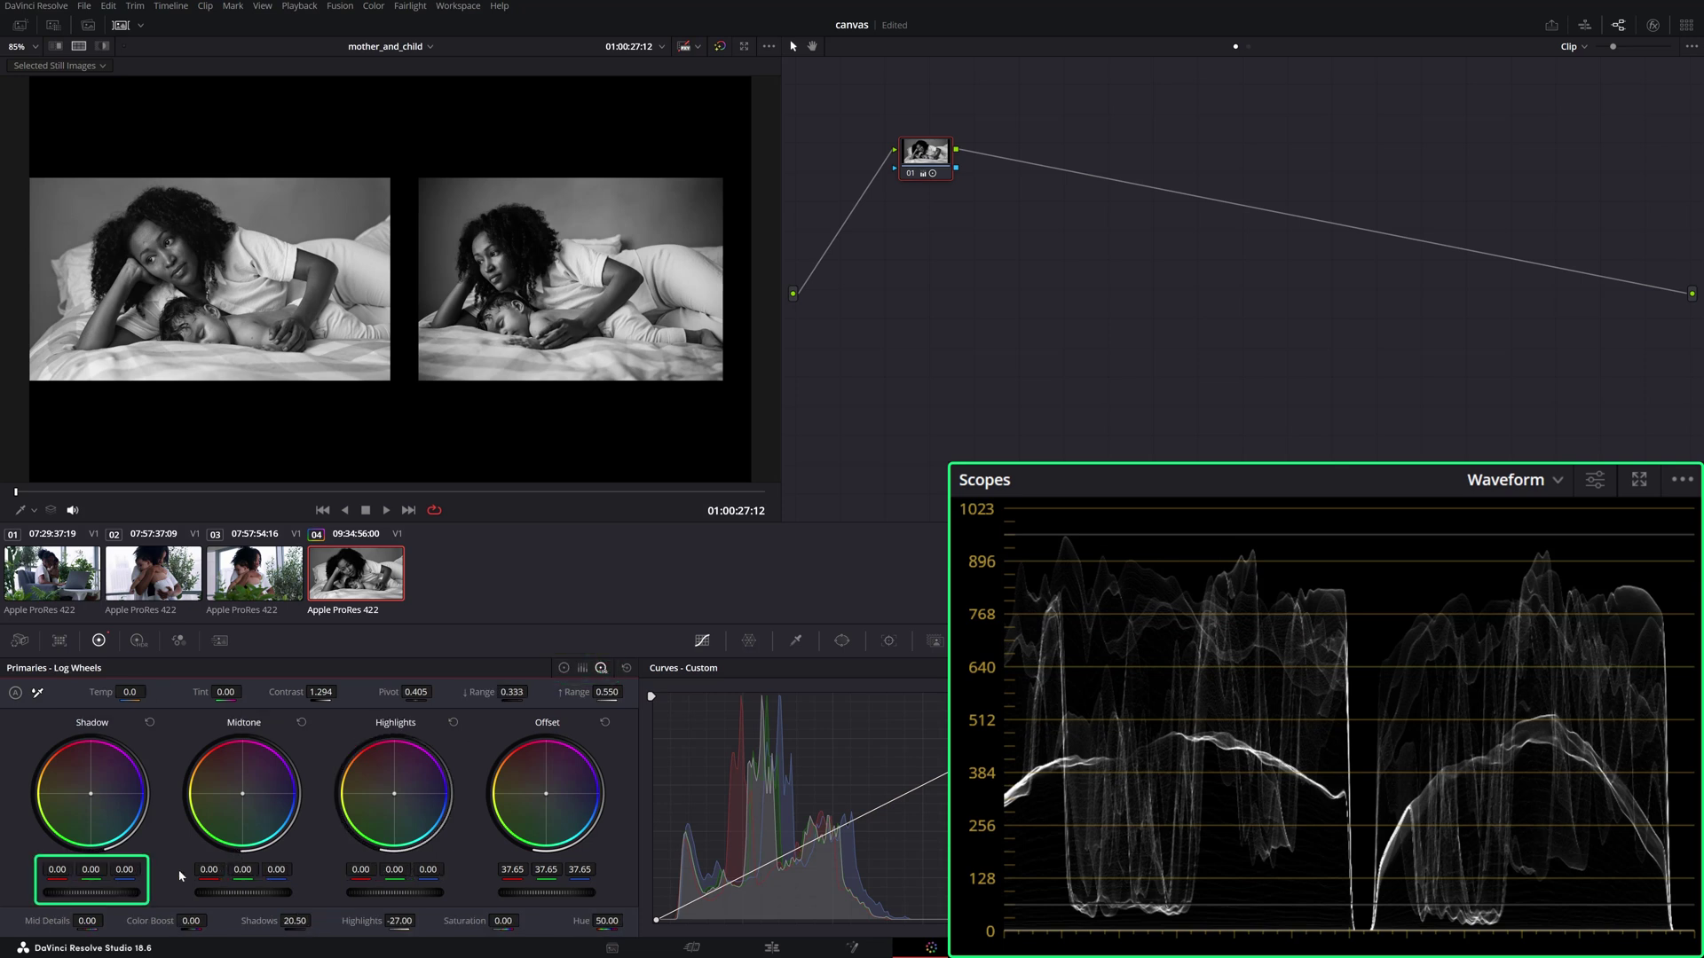
left_click_drag(113, 889, 80, 891)
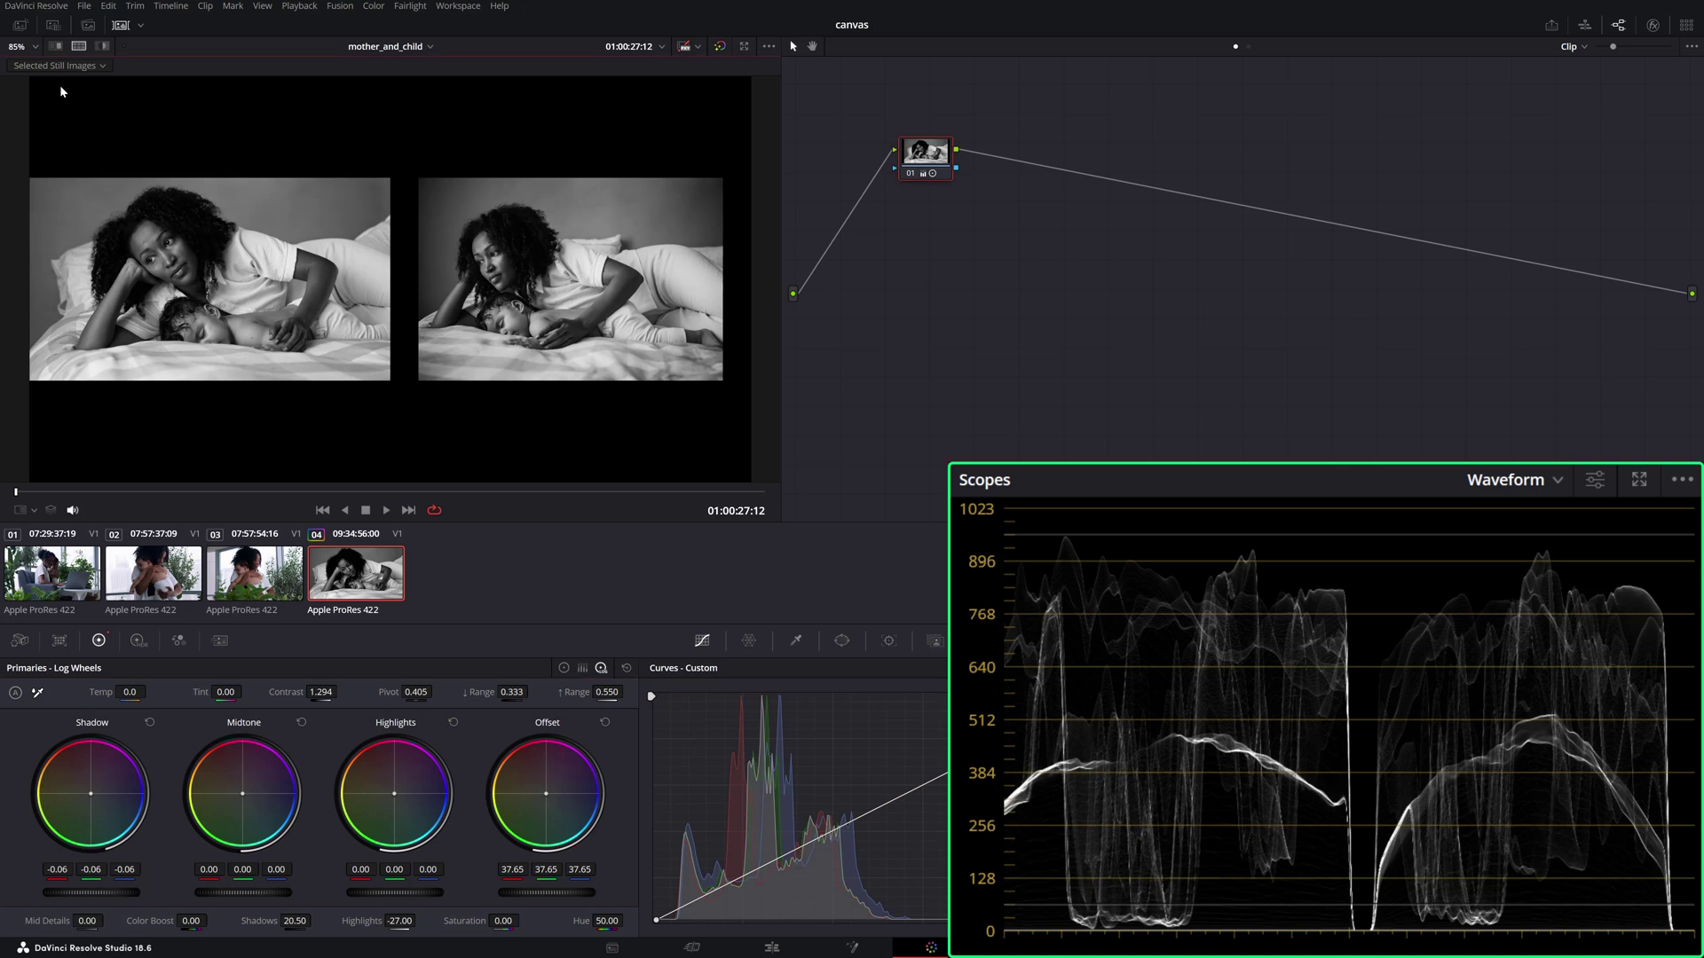
Compare clip 04's contrast with the black-and-white still by moving an Image Wipe divider, and return to the split screen.
left_click(56, 47)
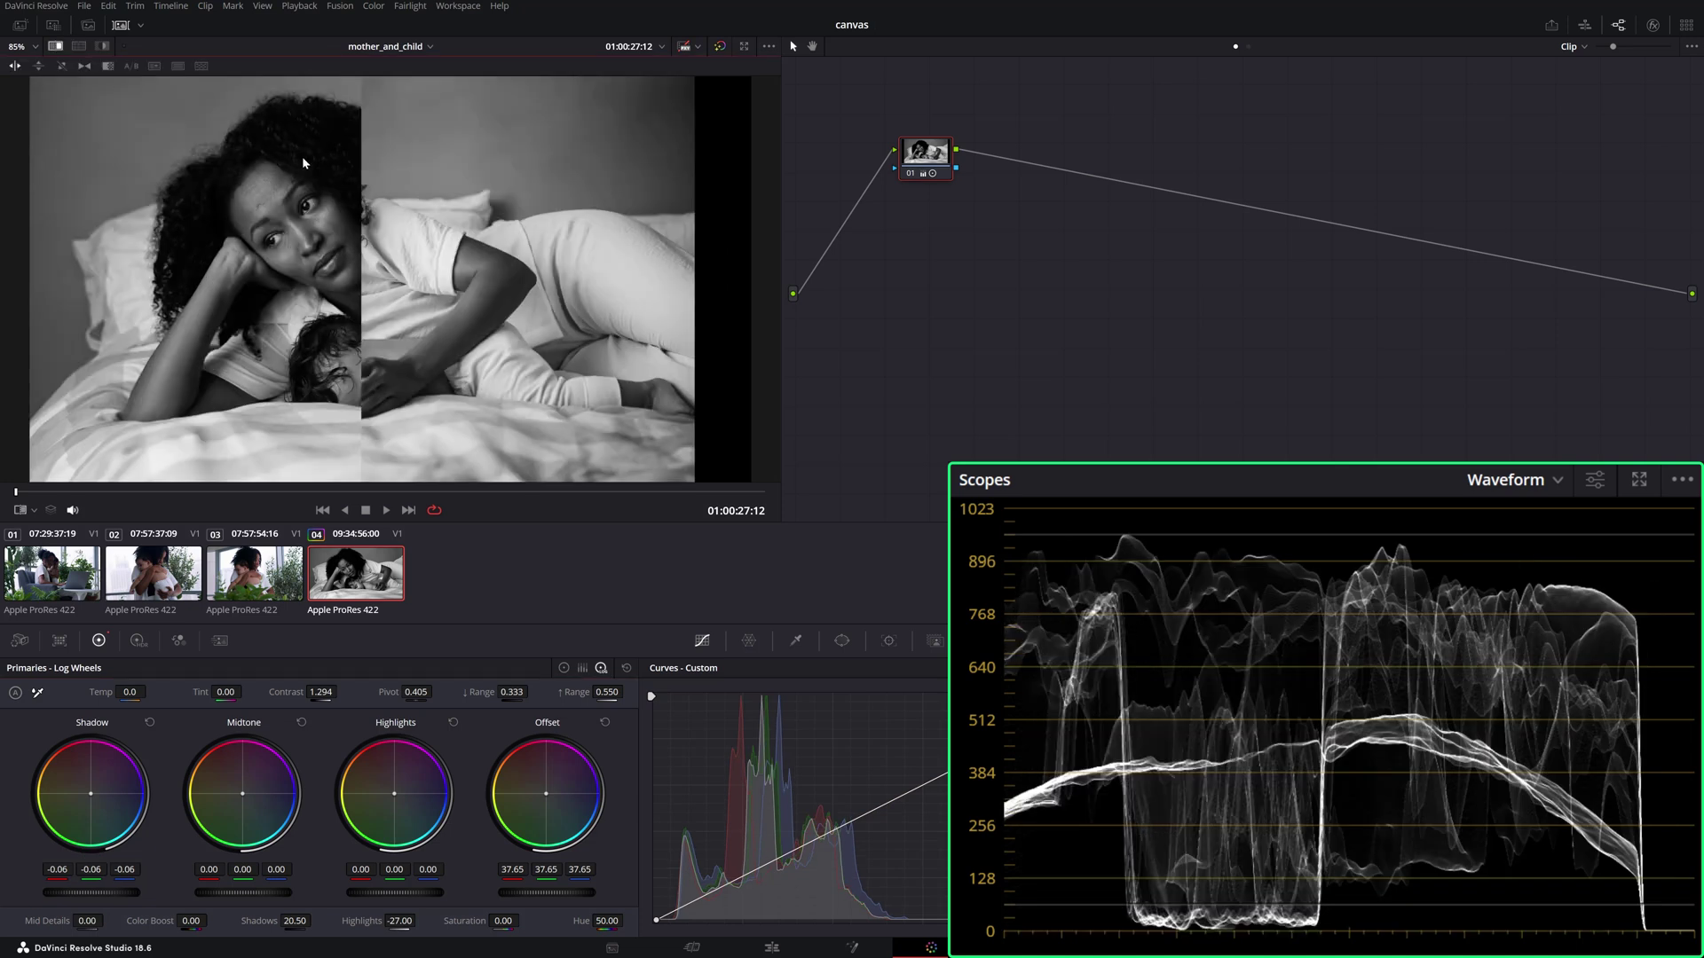
left_click_drag(361, 169, 433, 186)
left_click(78, 46)
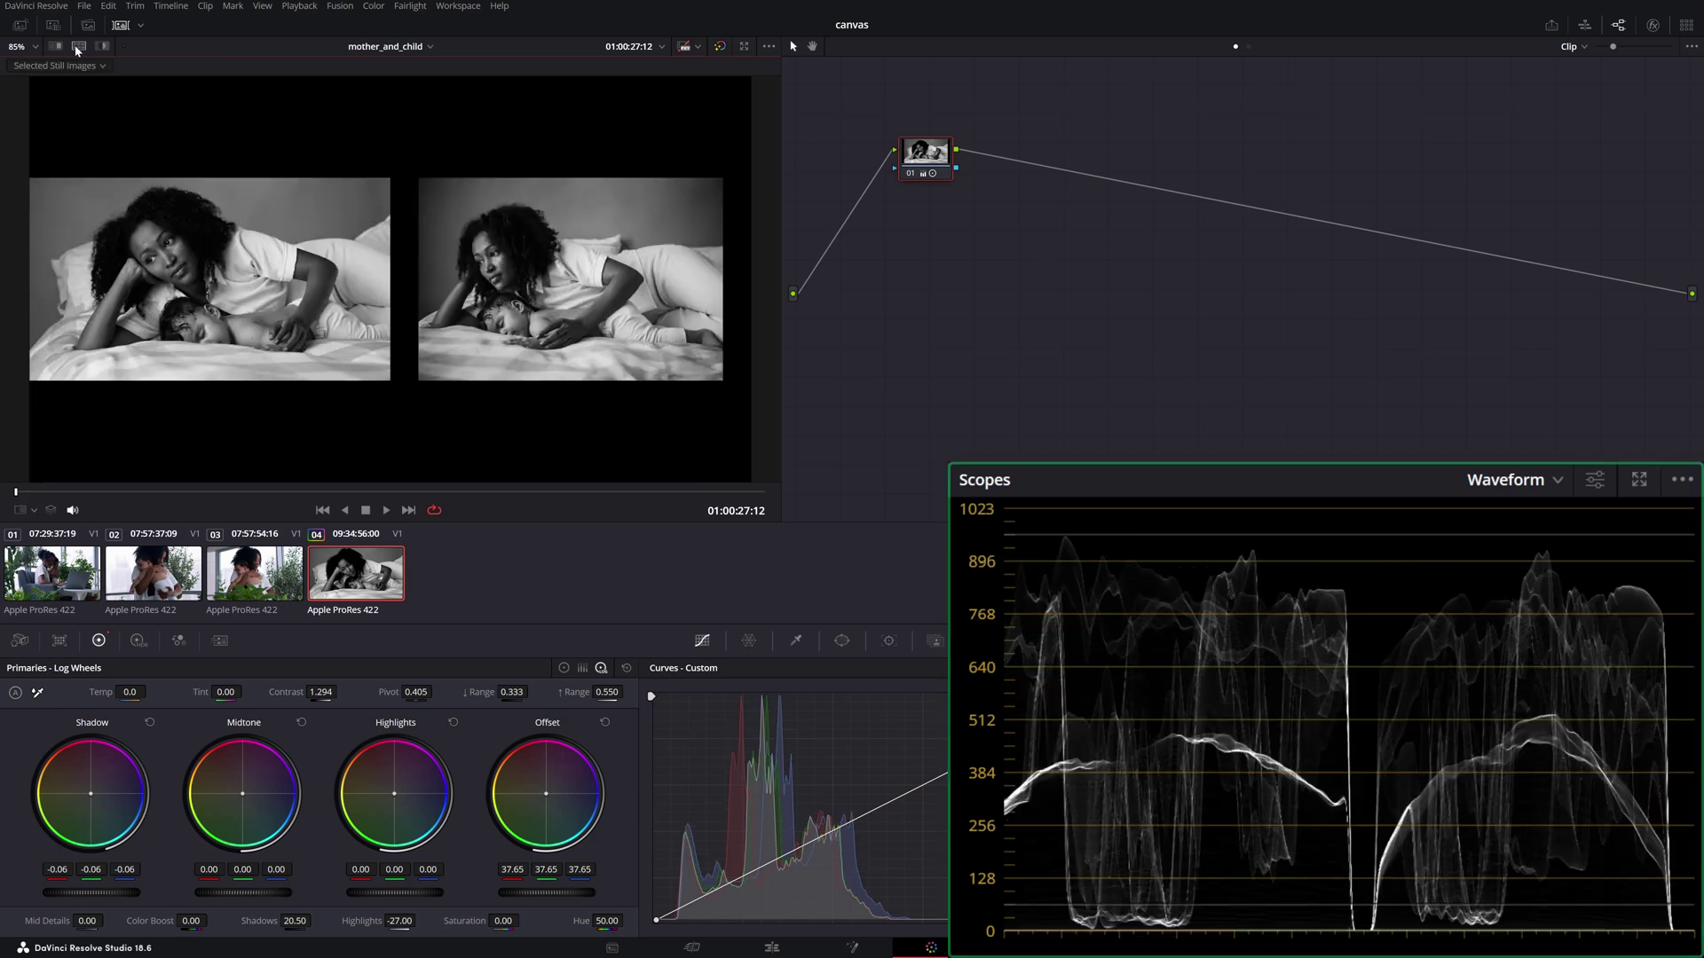
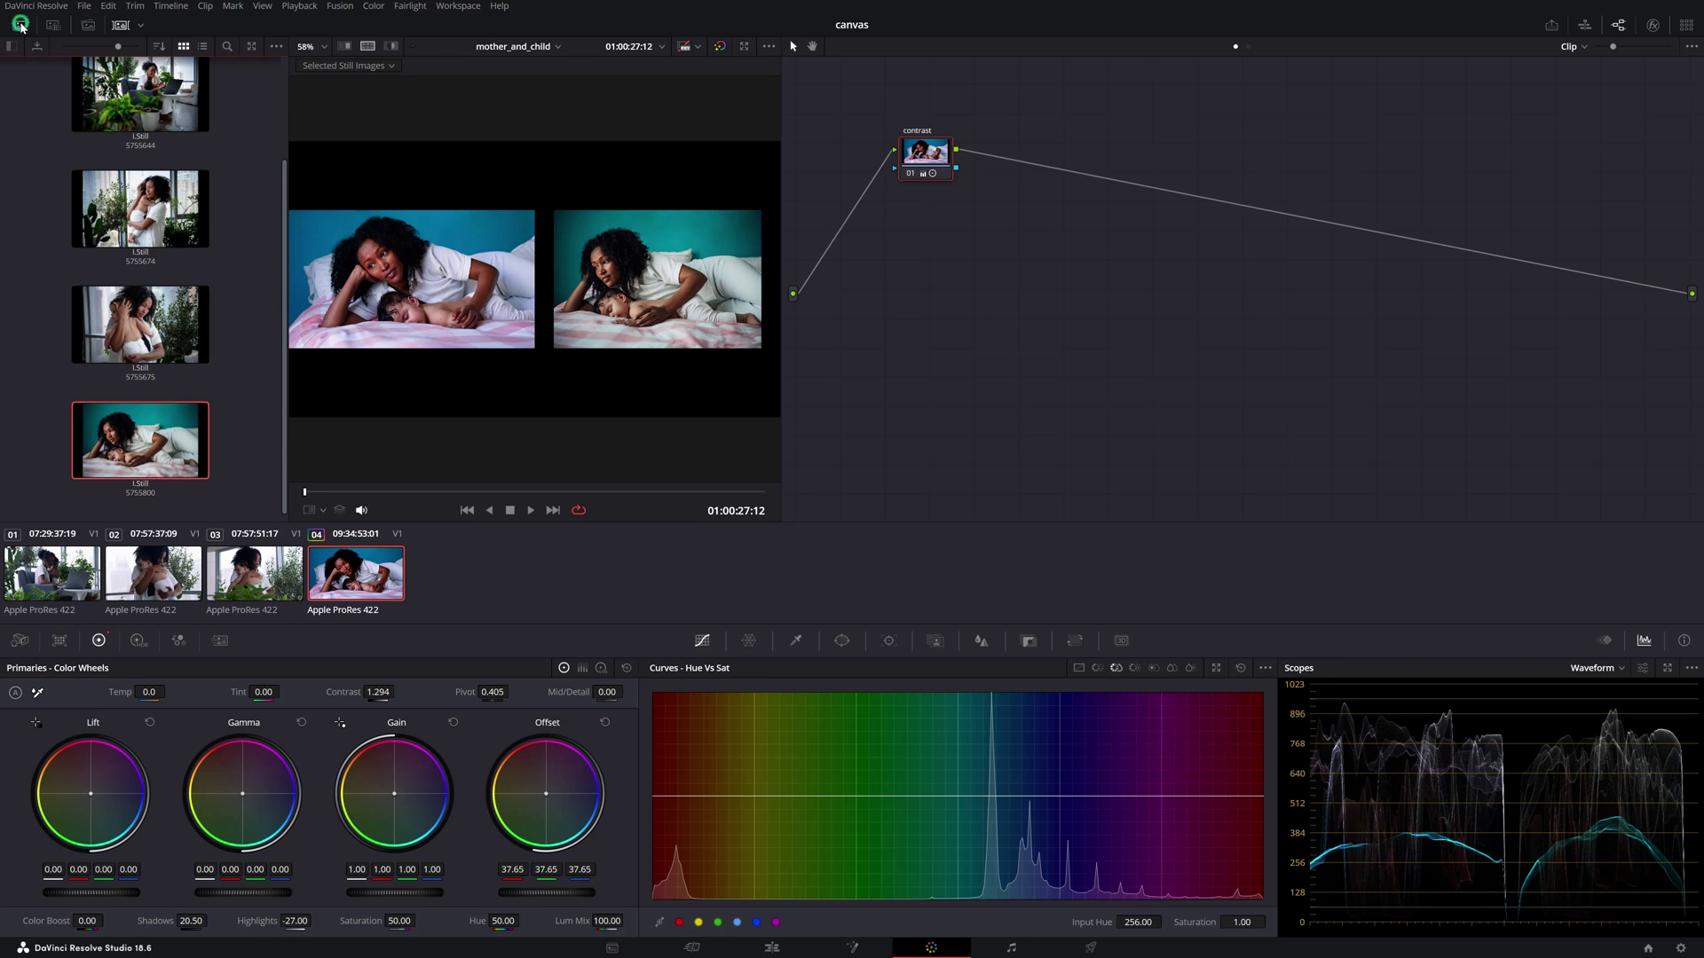
Close the gallery, add a serial node labelled wb after the contrast node, and switch the scopes to Parade.
left_click(20, 25)
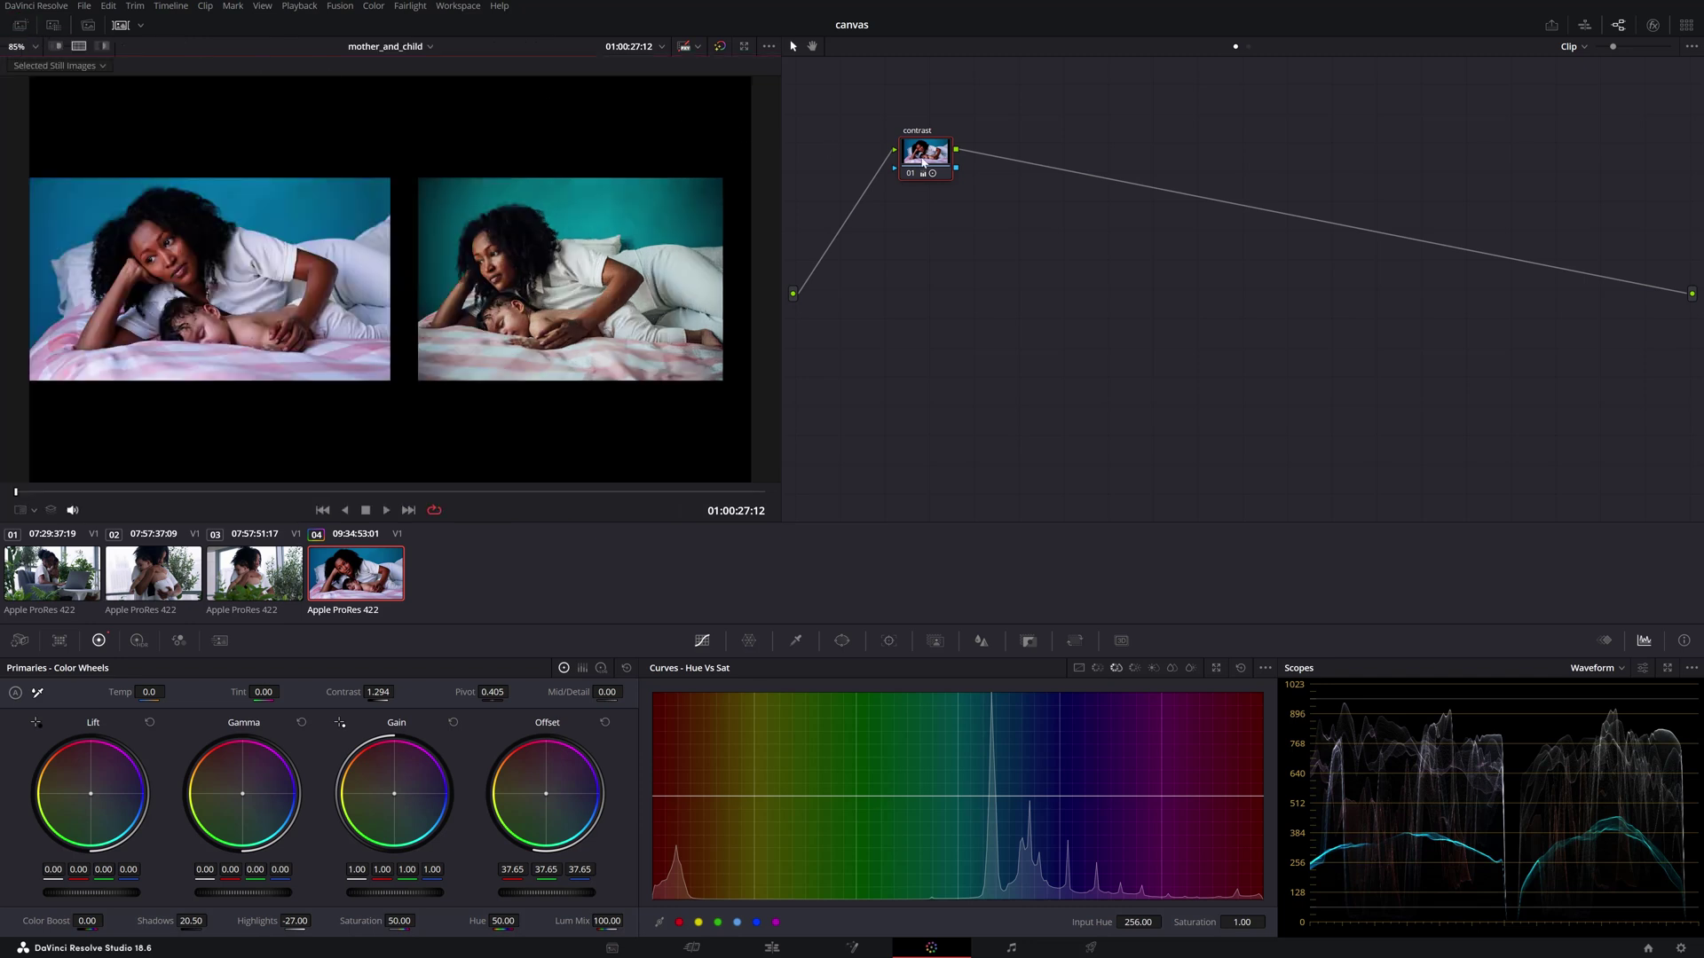
key("alt+s")
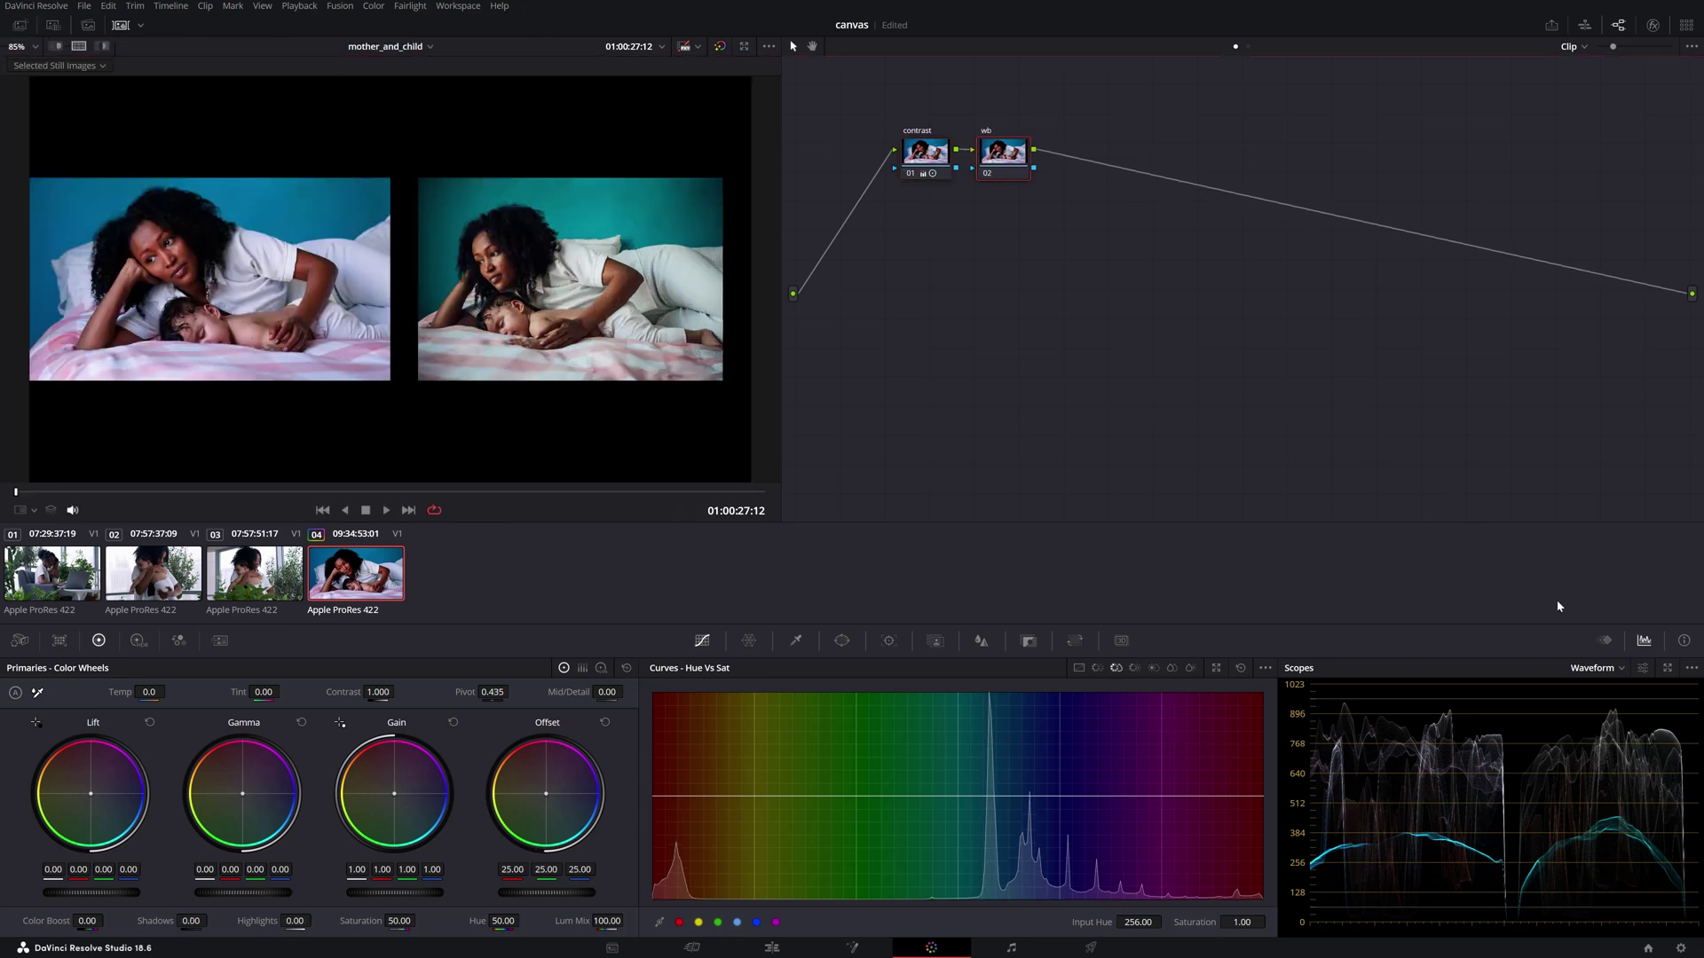
left_click(1607, 671)
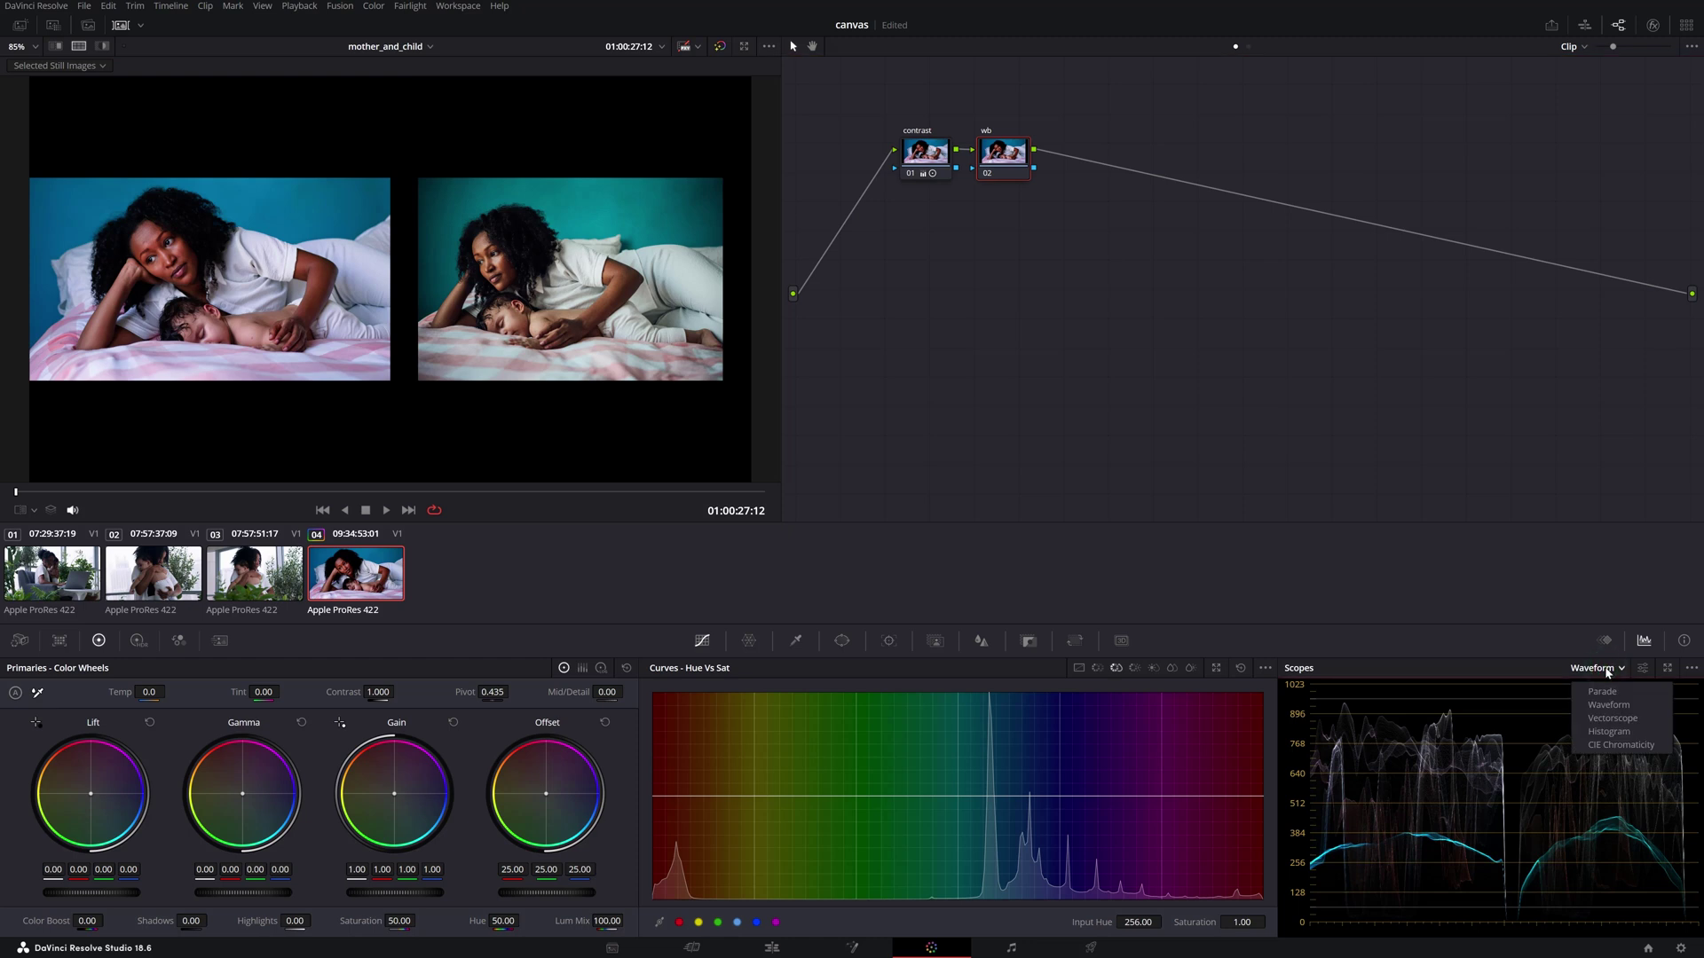
left_click(1614, 693)
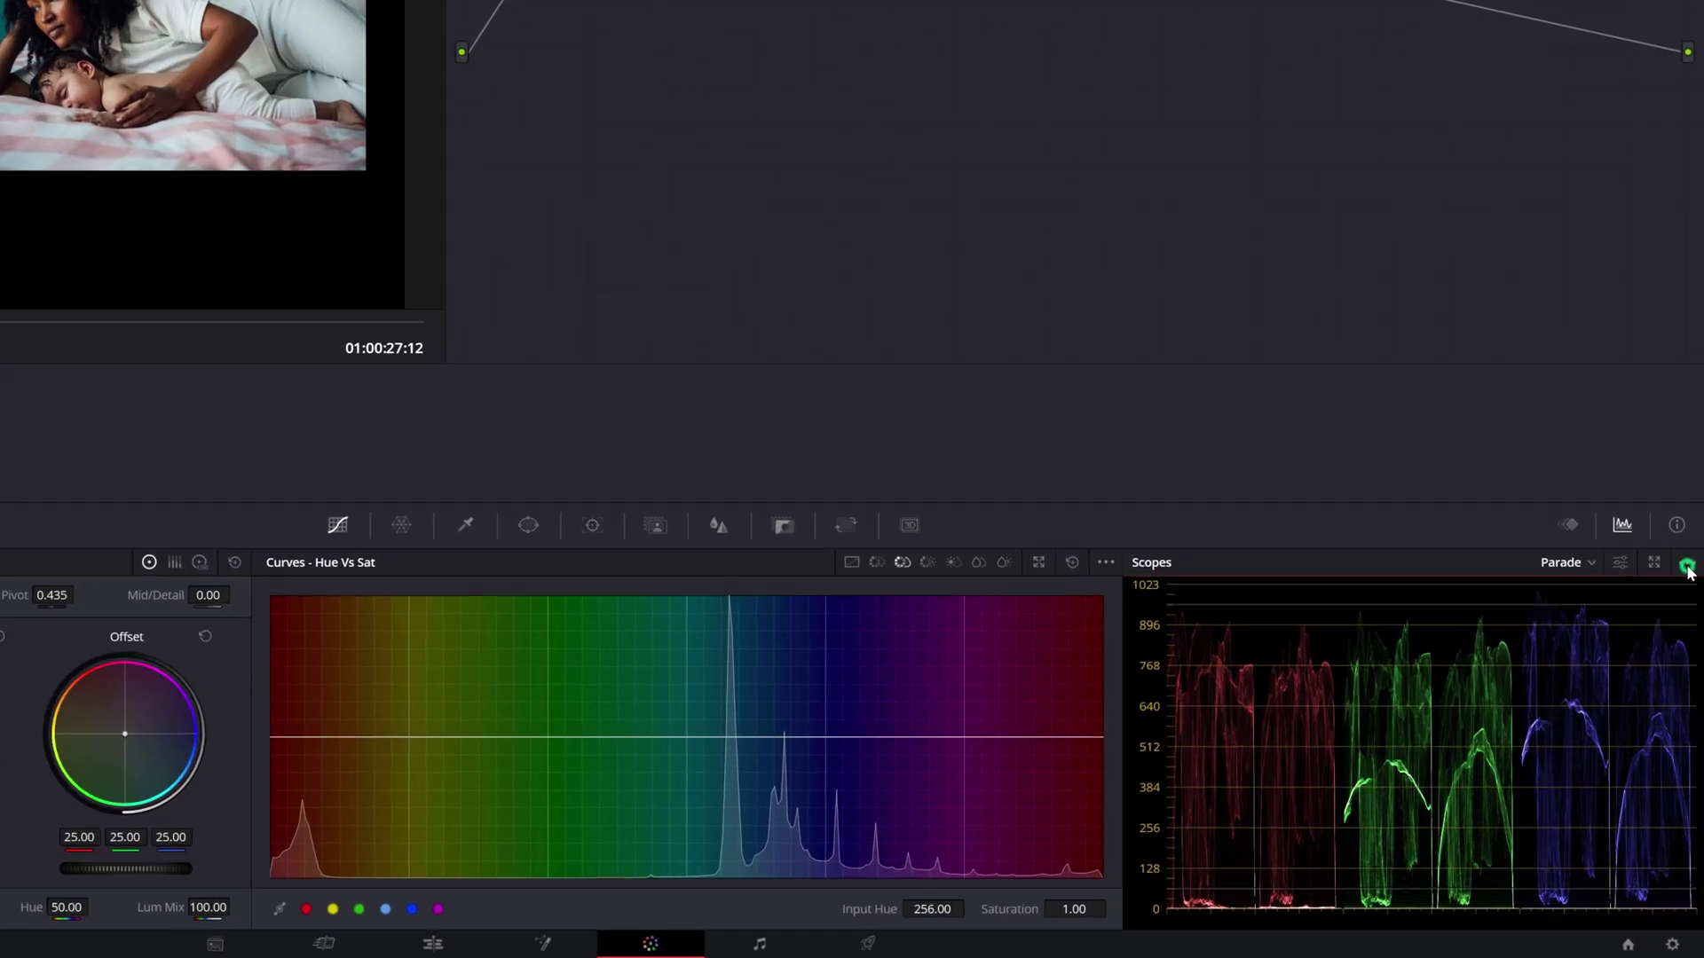
Enable Display Qualifier Focus for the scopes and set the viewer's on-screen control to Qualifier.
left_click(1692, 668)
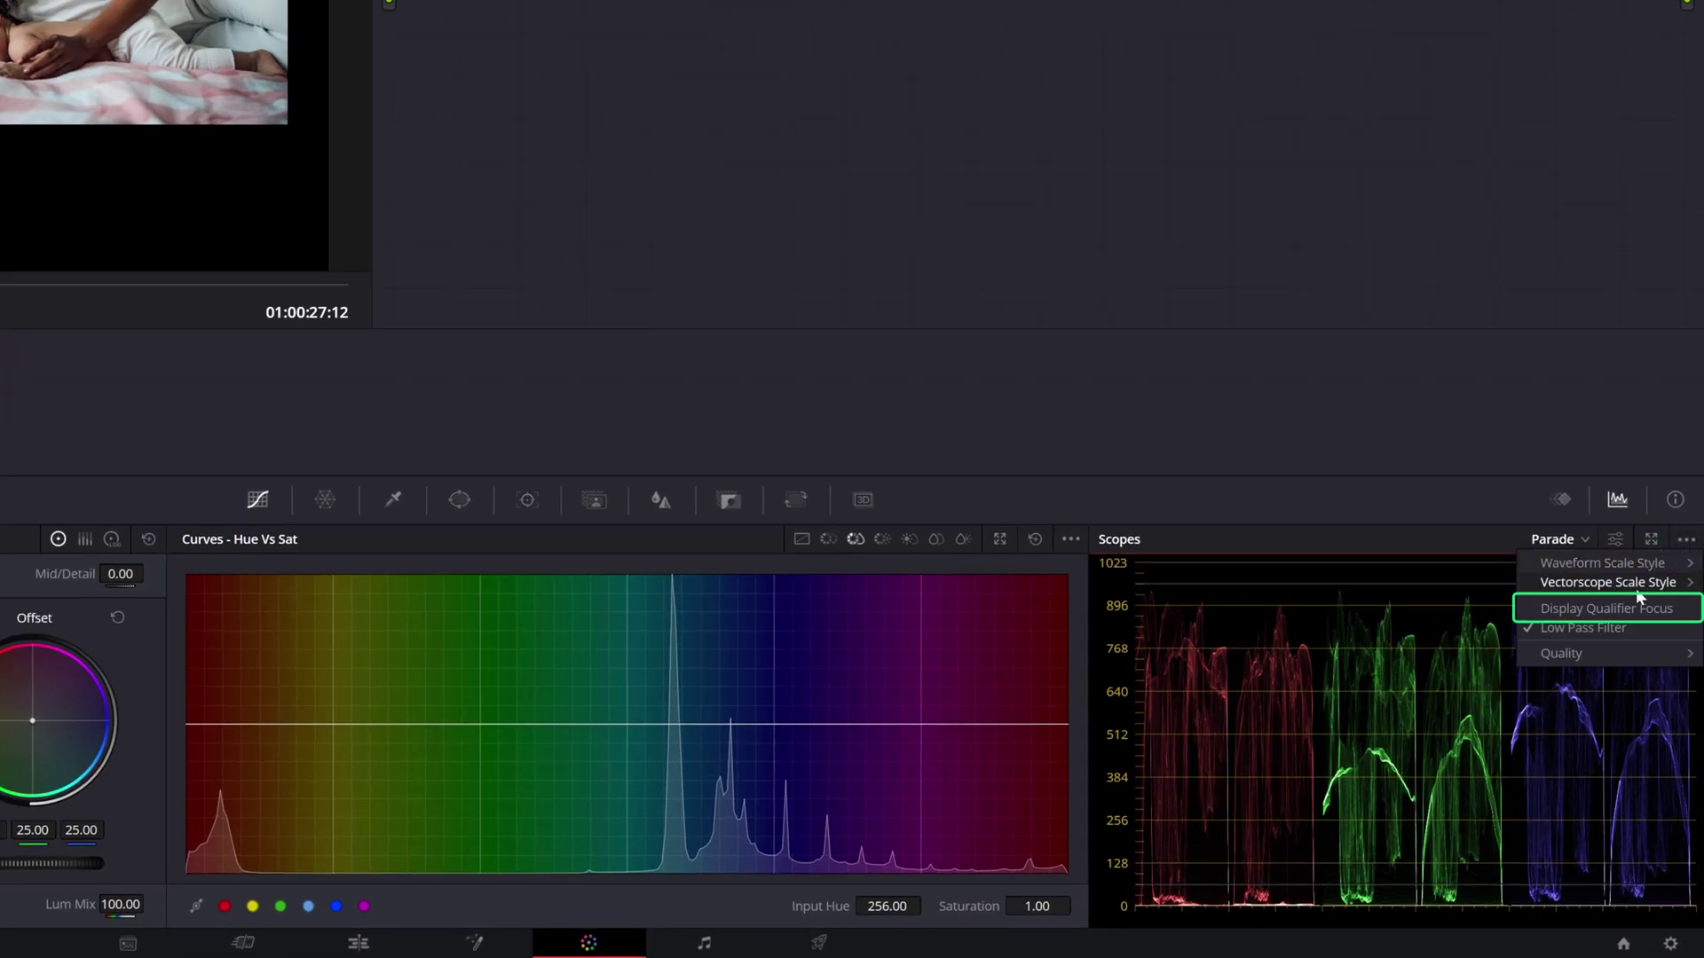
left_click(1617, 610)
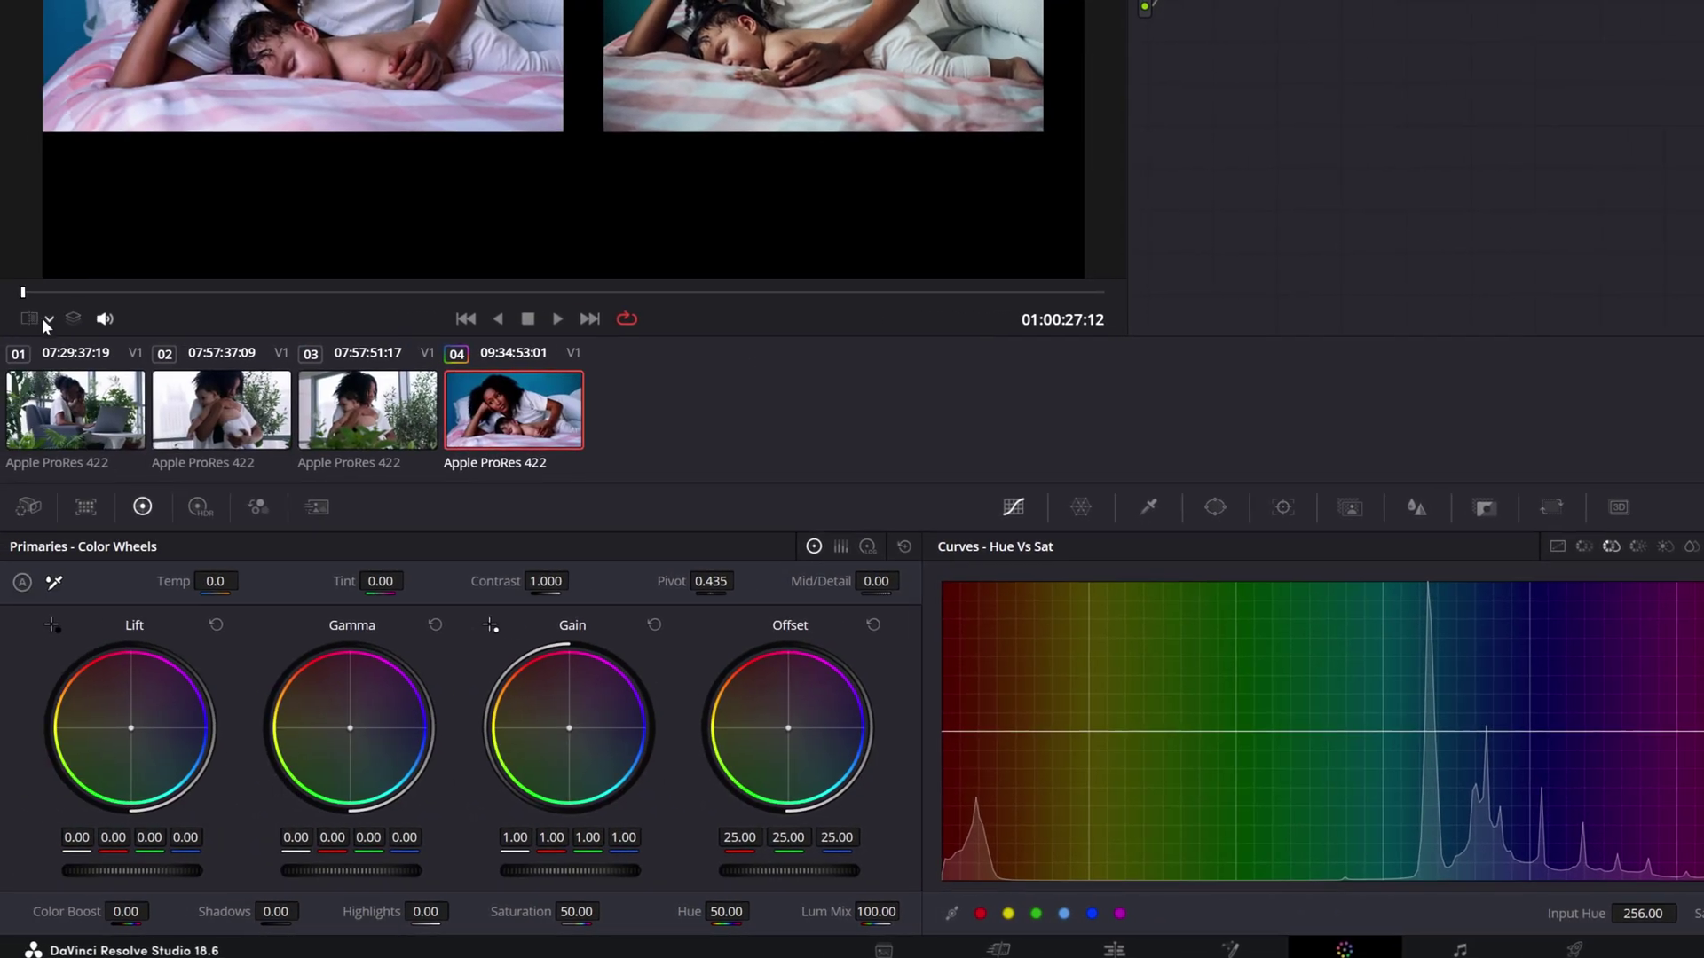
left_click(46, 320)
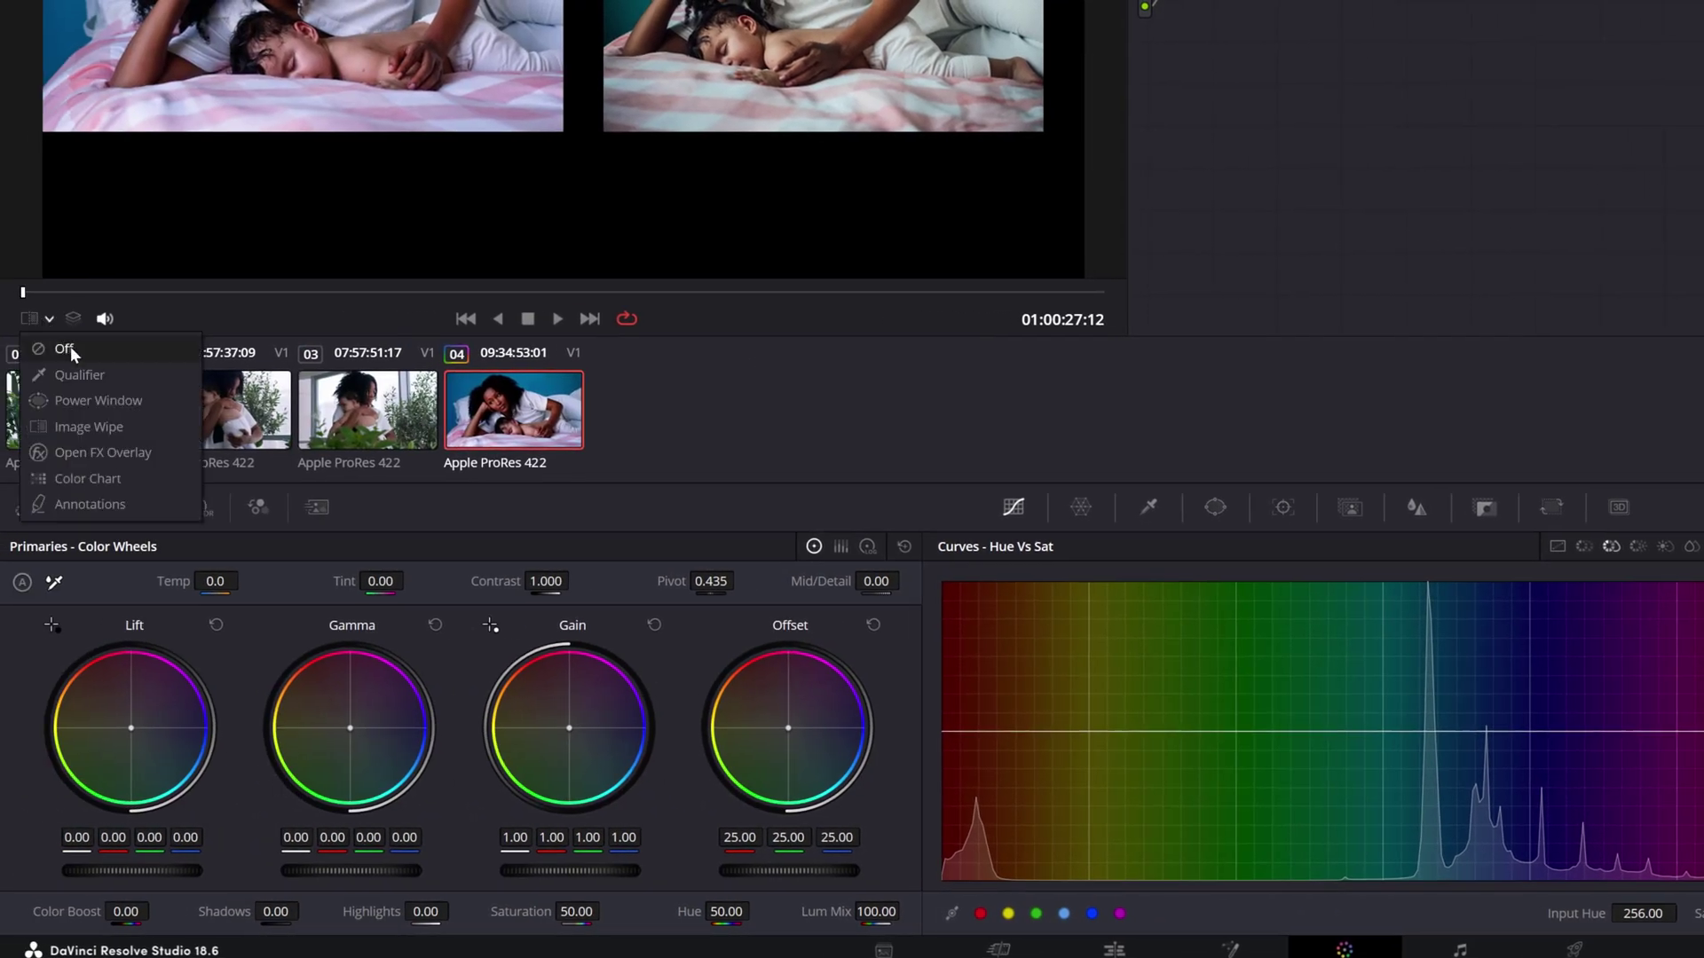
left_click(79, 376)
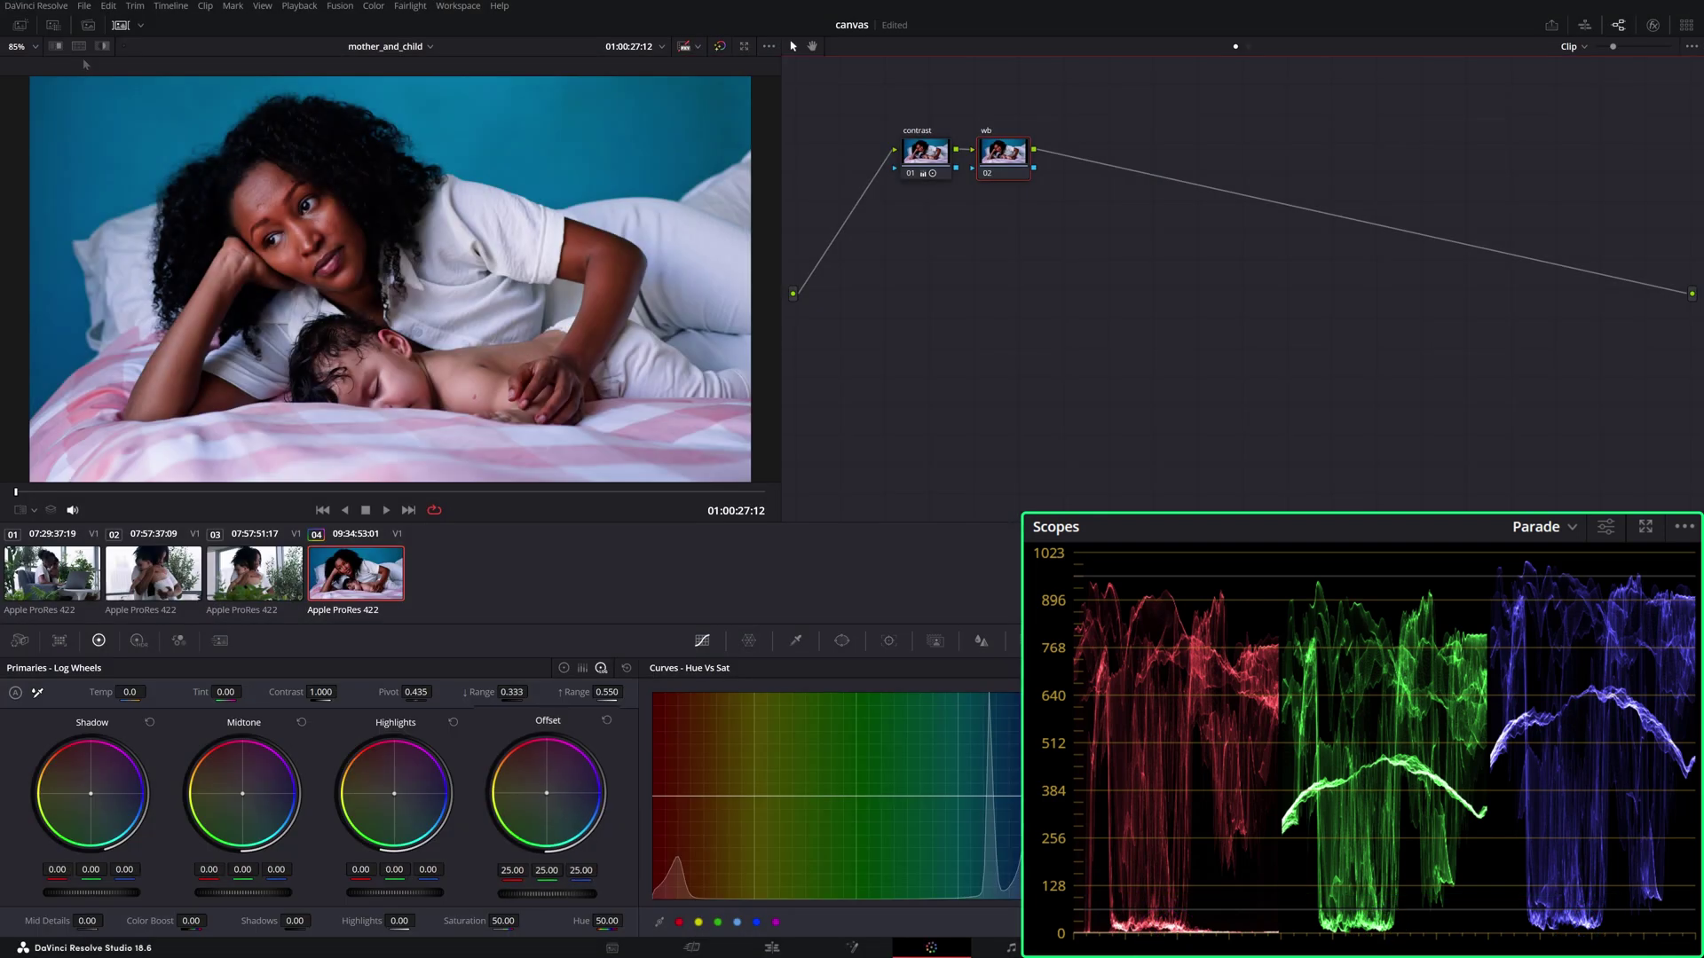
Balance the wb node's Offset to 23.92 red, 25.69 green and 21.02 blue, with the reference shown in split screen.
left_click(78, 45)
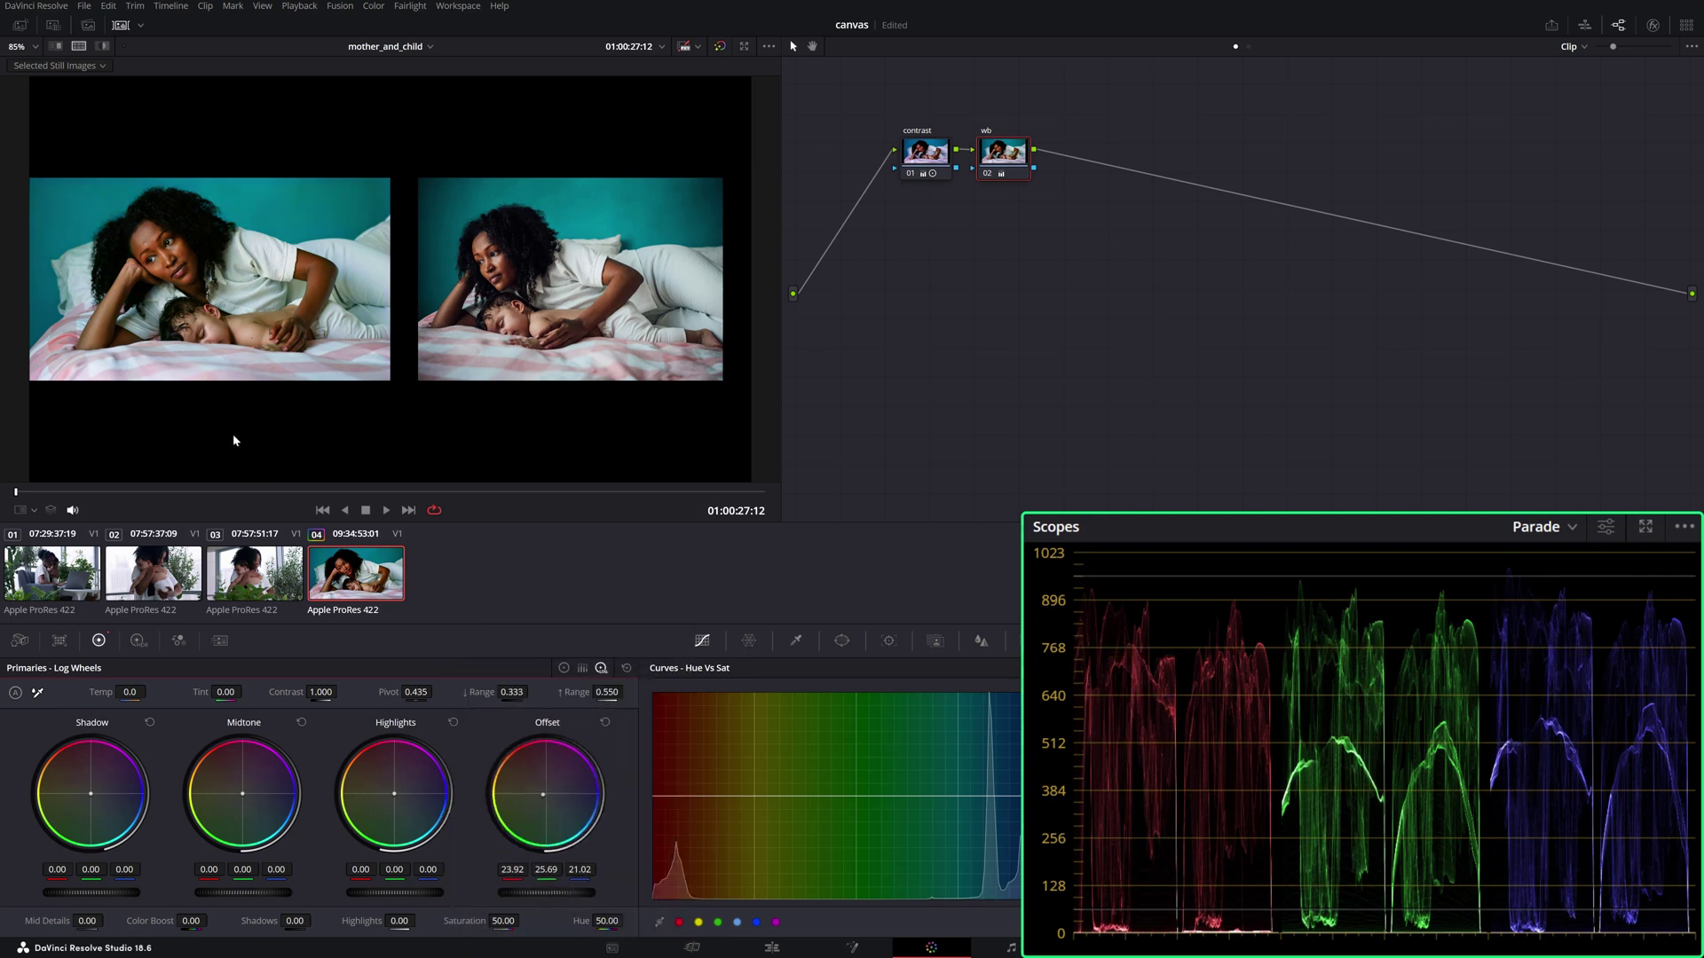
Compare clip 04's white balance and shadows with the color reference by moving the Image Wipe divider back and forth.
left_click(54, 48)
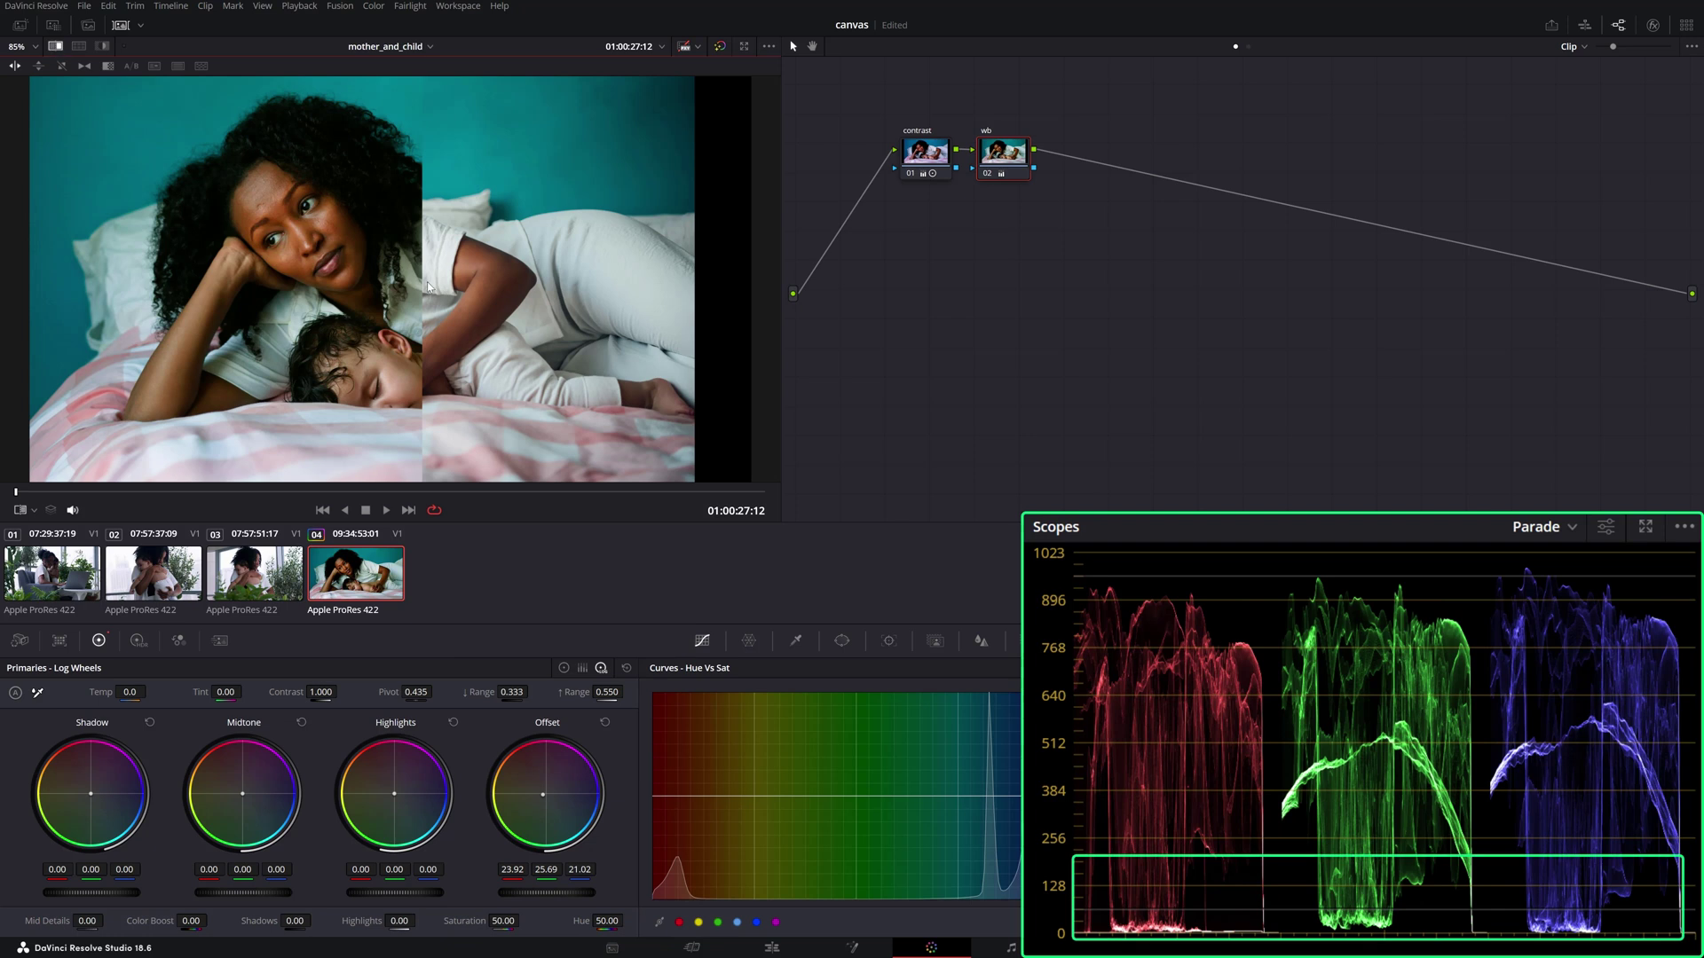
left_click_drag(418, 282, 165, 348)
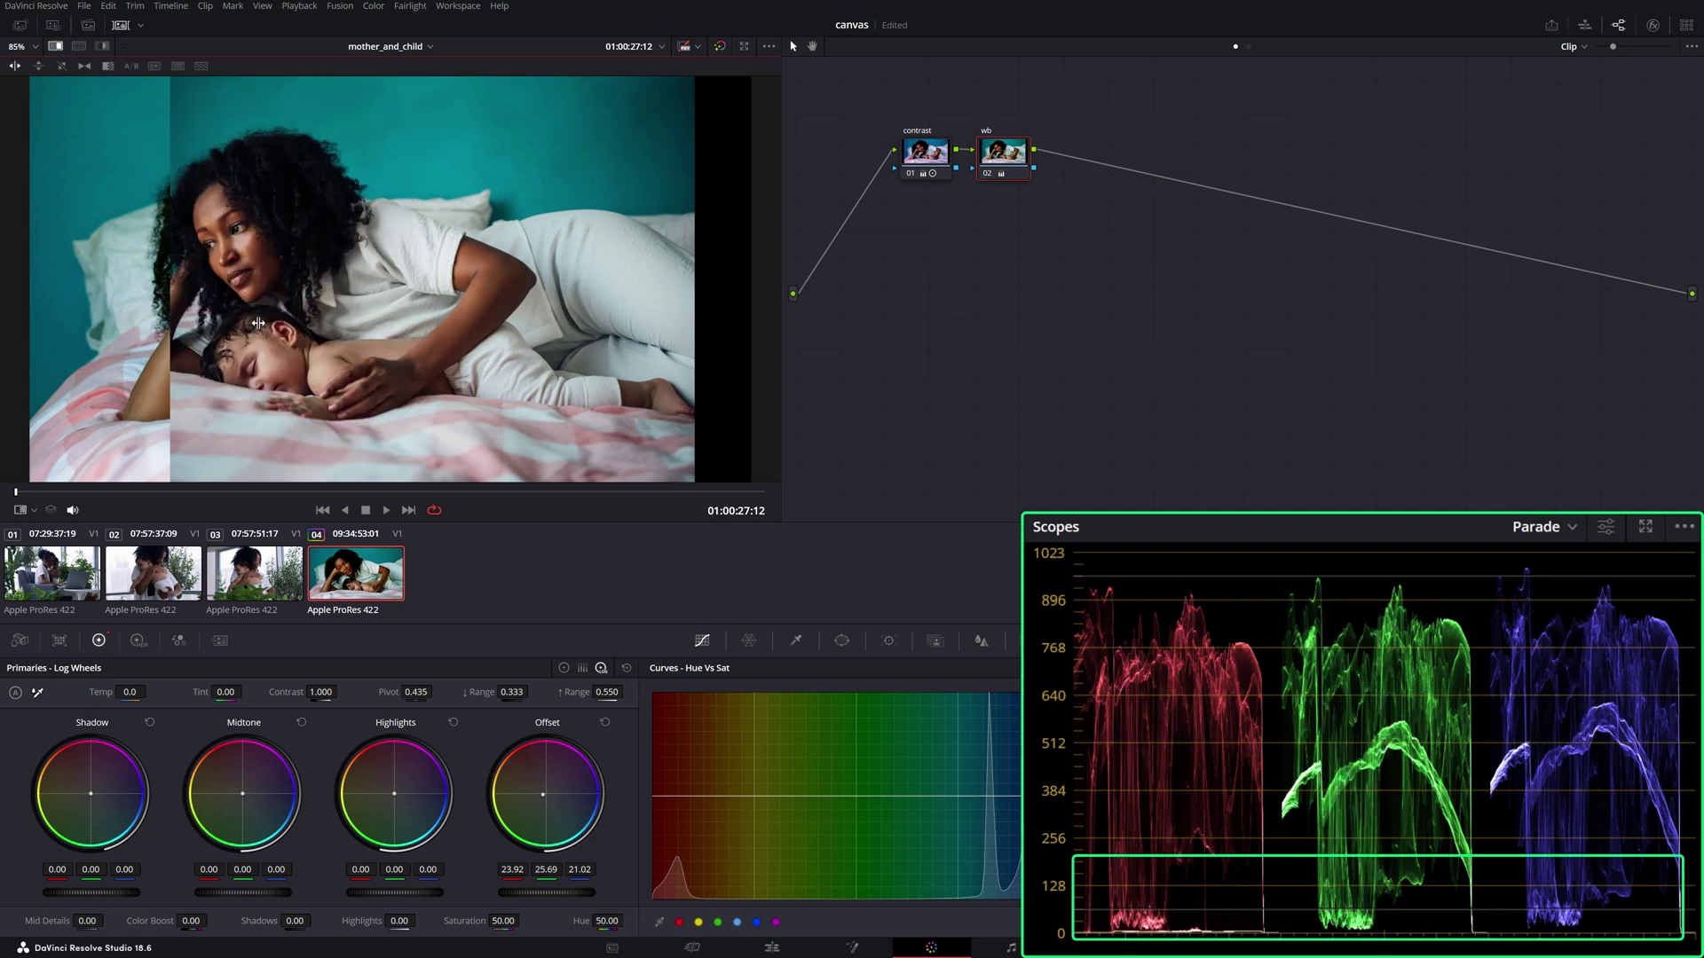
left_click_drag(259, 322, 383, 302)
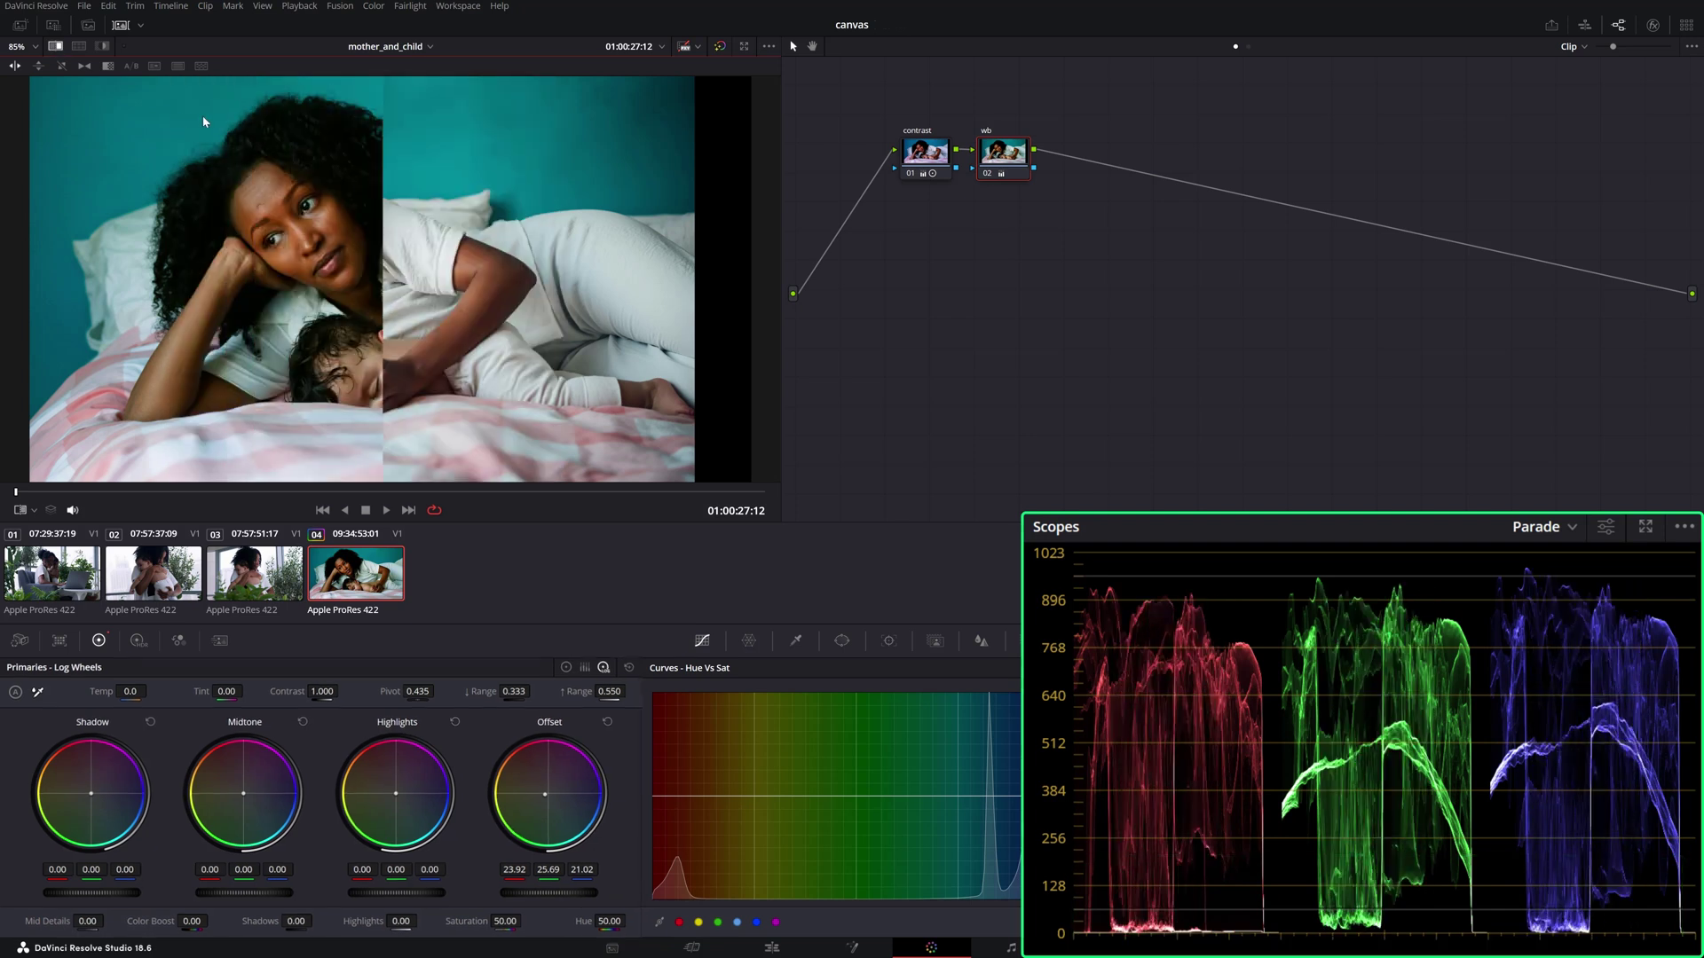
left_click(79, 46)
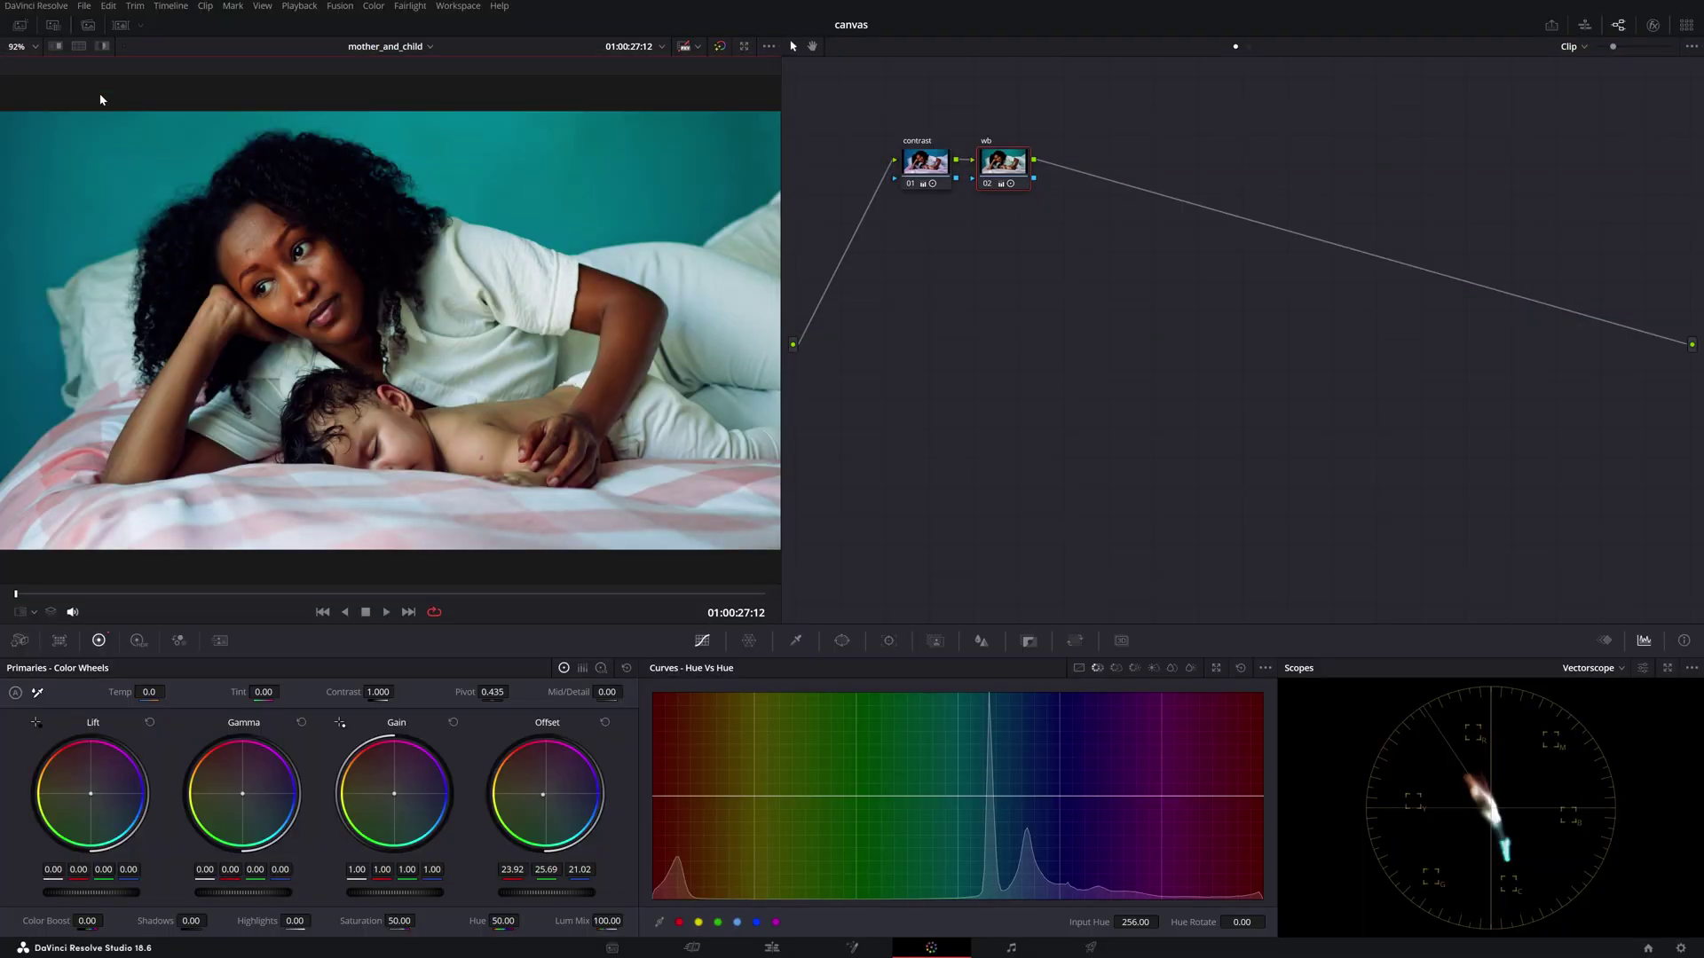
Compare the balanced clip's hues with the reference still on the vectorscope, in split screen and in Image Wipe.
left_click(79, 46)
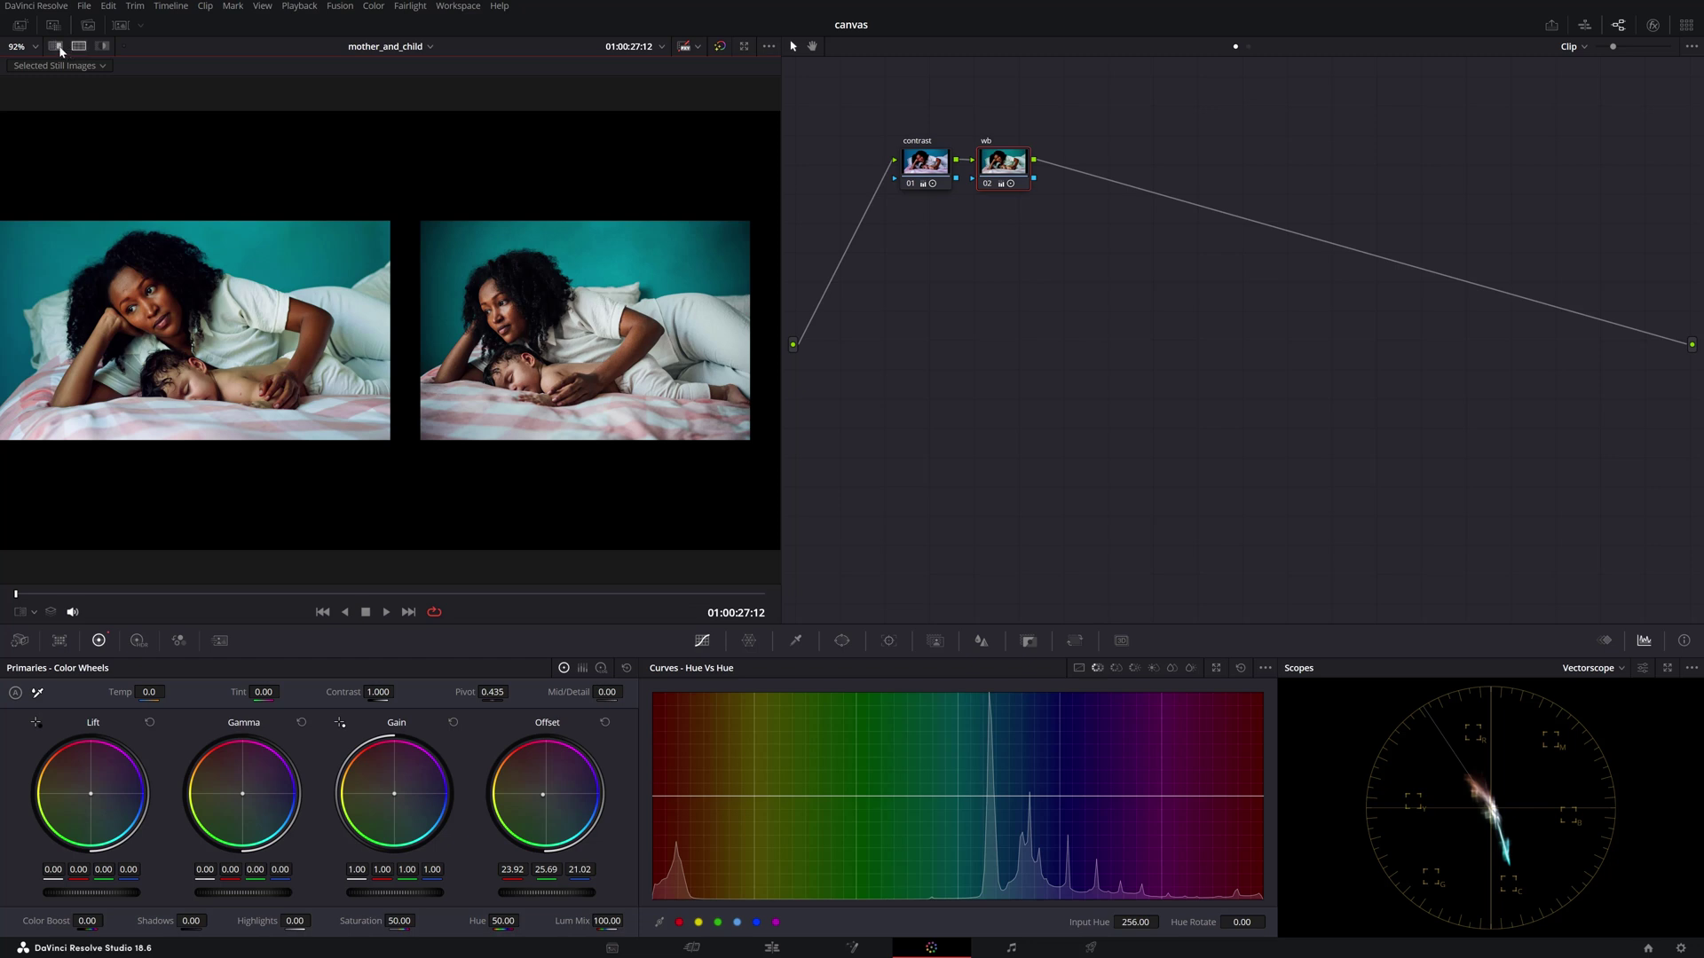
left_click(59, 48)
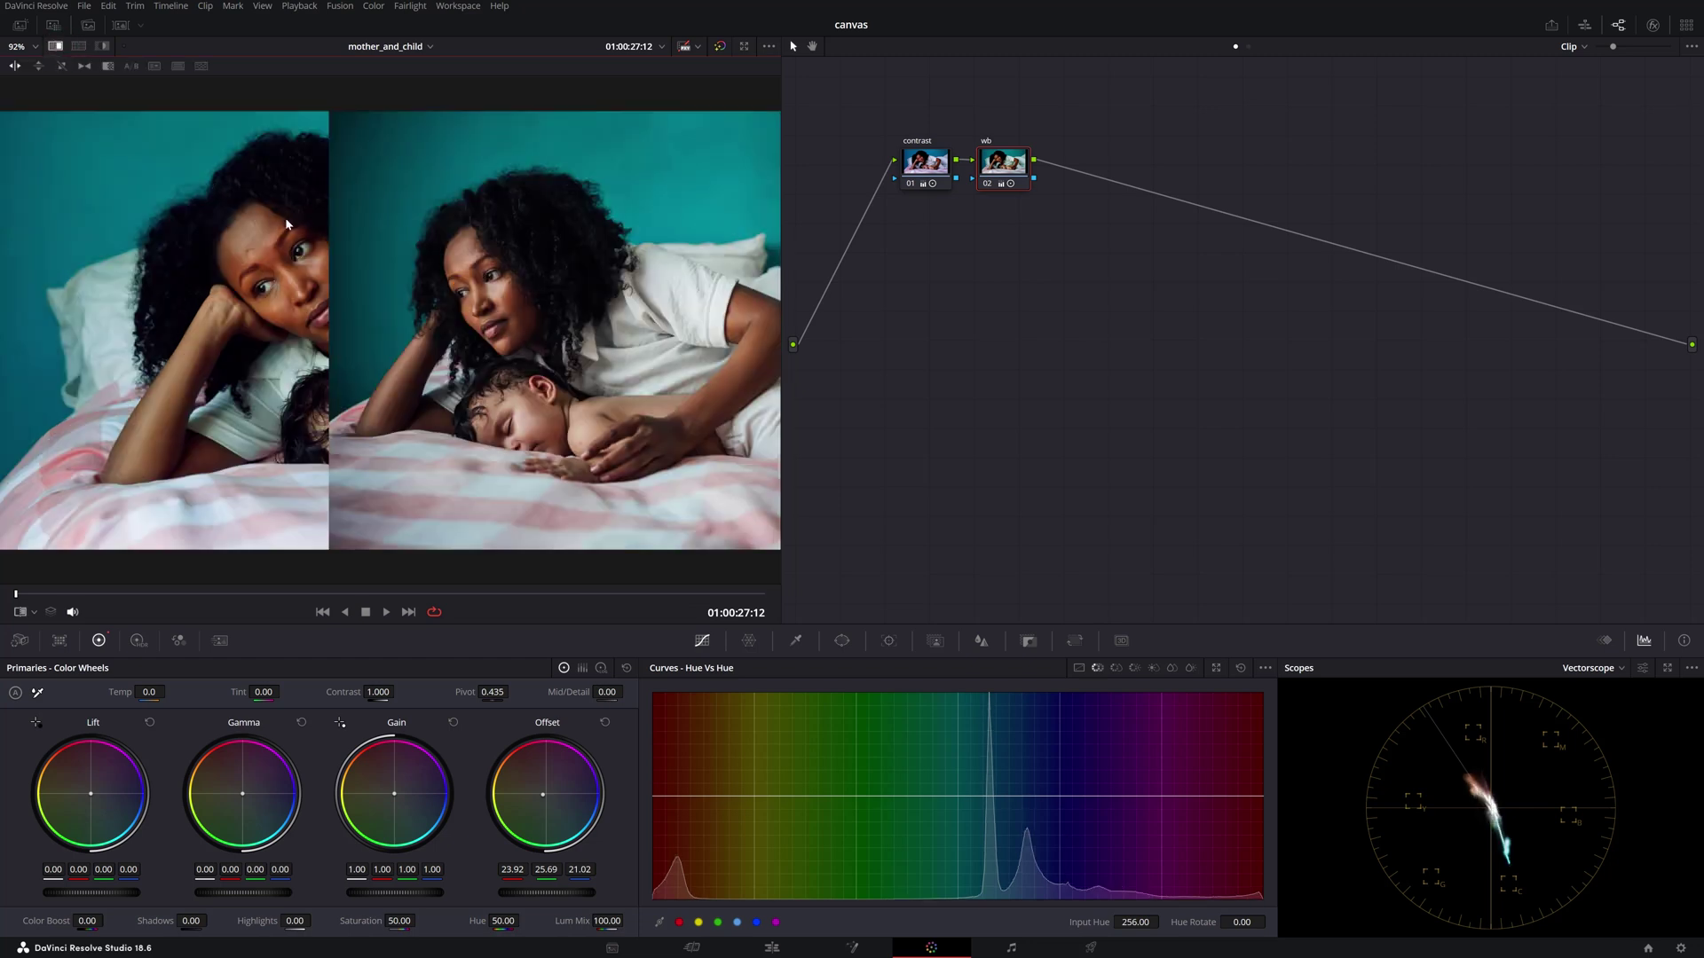
On the skintone node, set the reds' Hue Rotate to -0.50 with the Hue Vs Hue curve and the viewer control on Qualifier.
left_click_drag(327, 229, 394, 224)
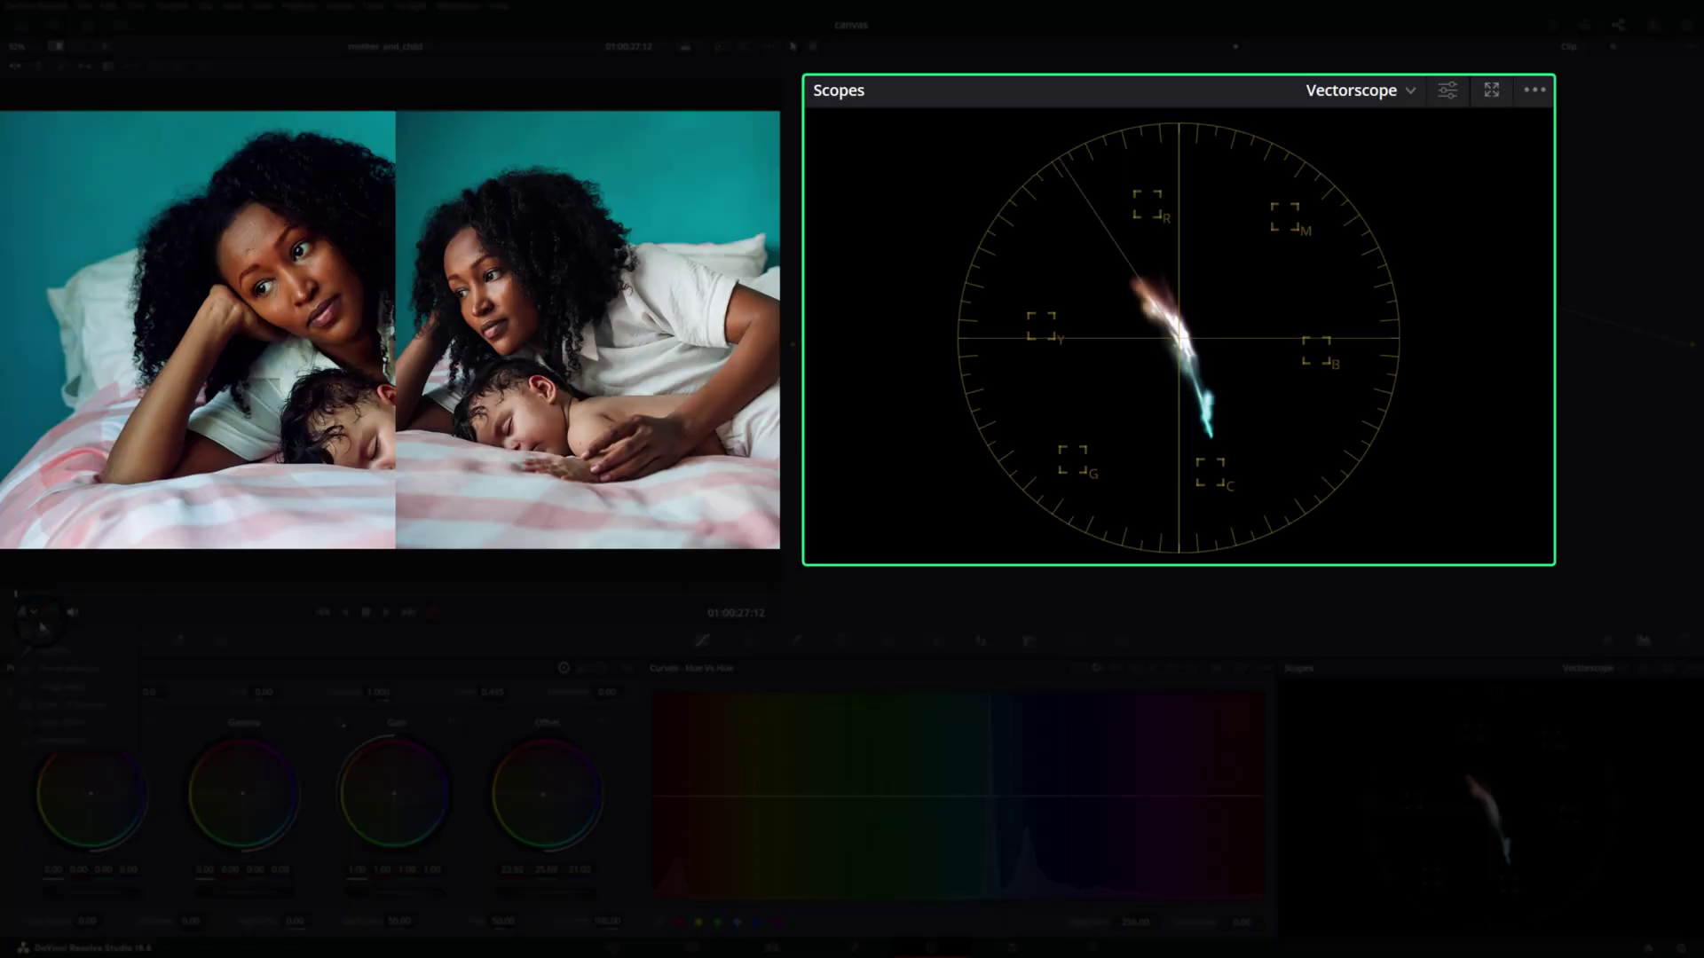
left_click(53, 655)
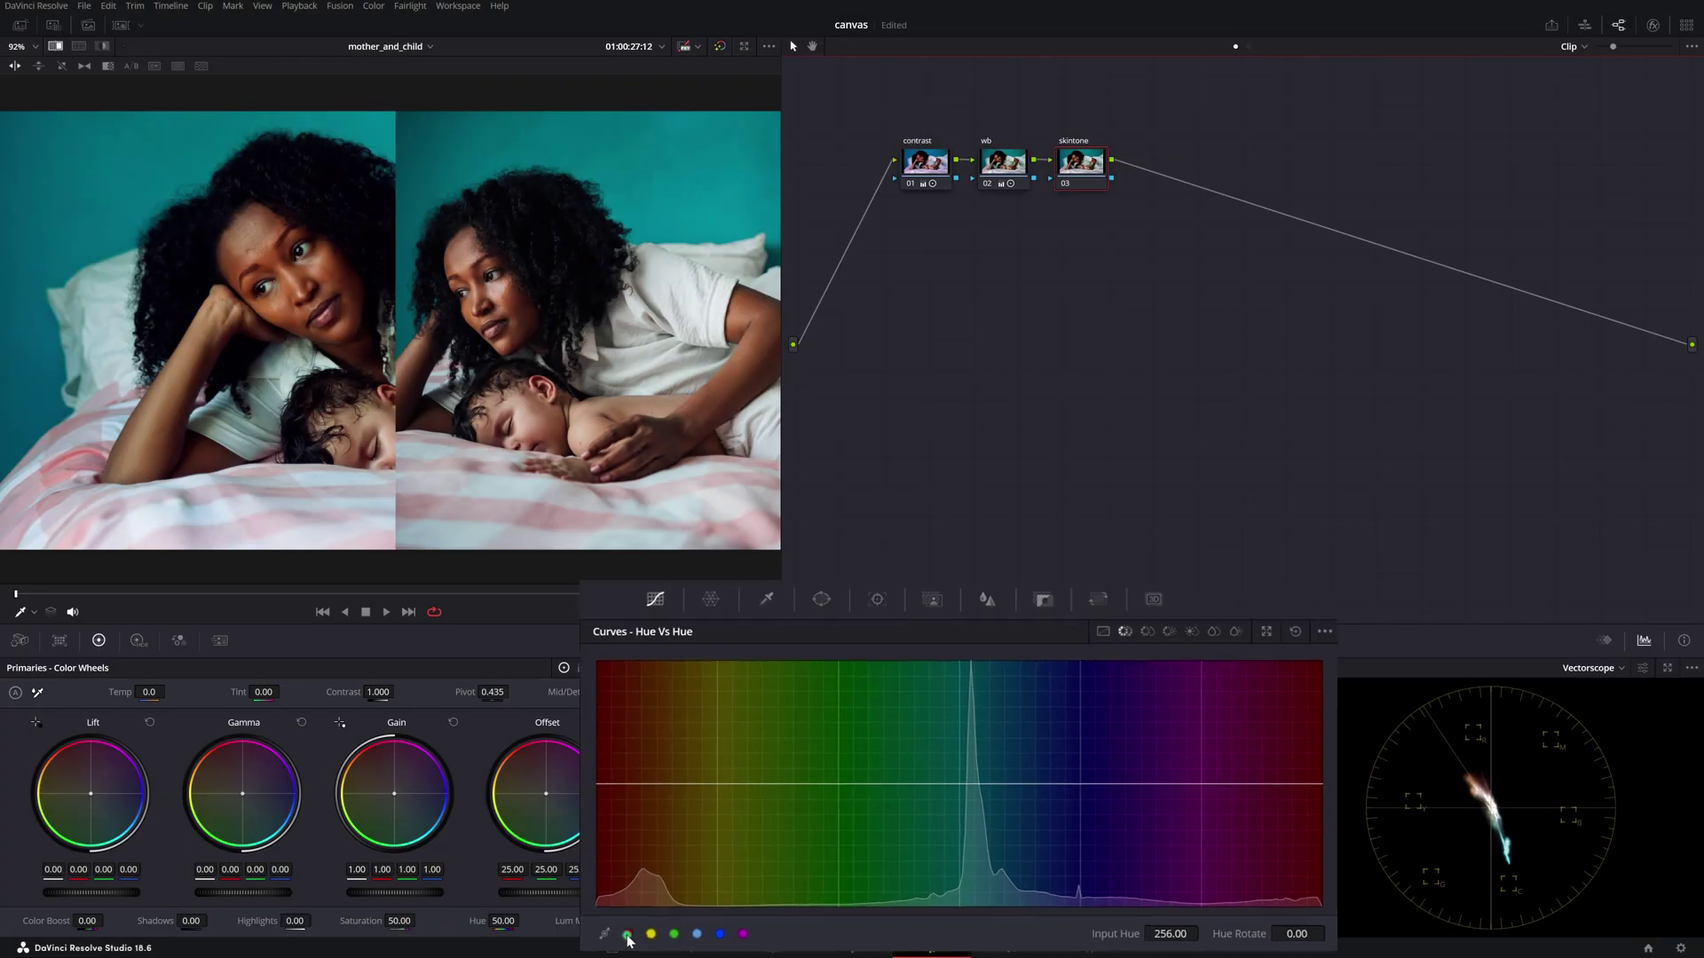
left_click(628, 936)
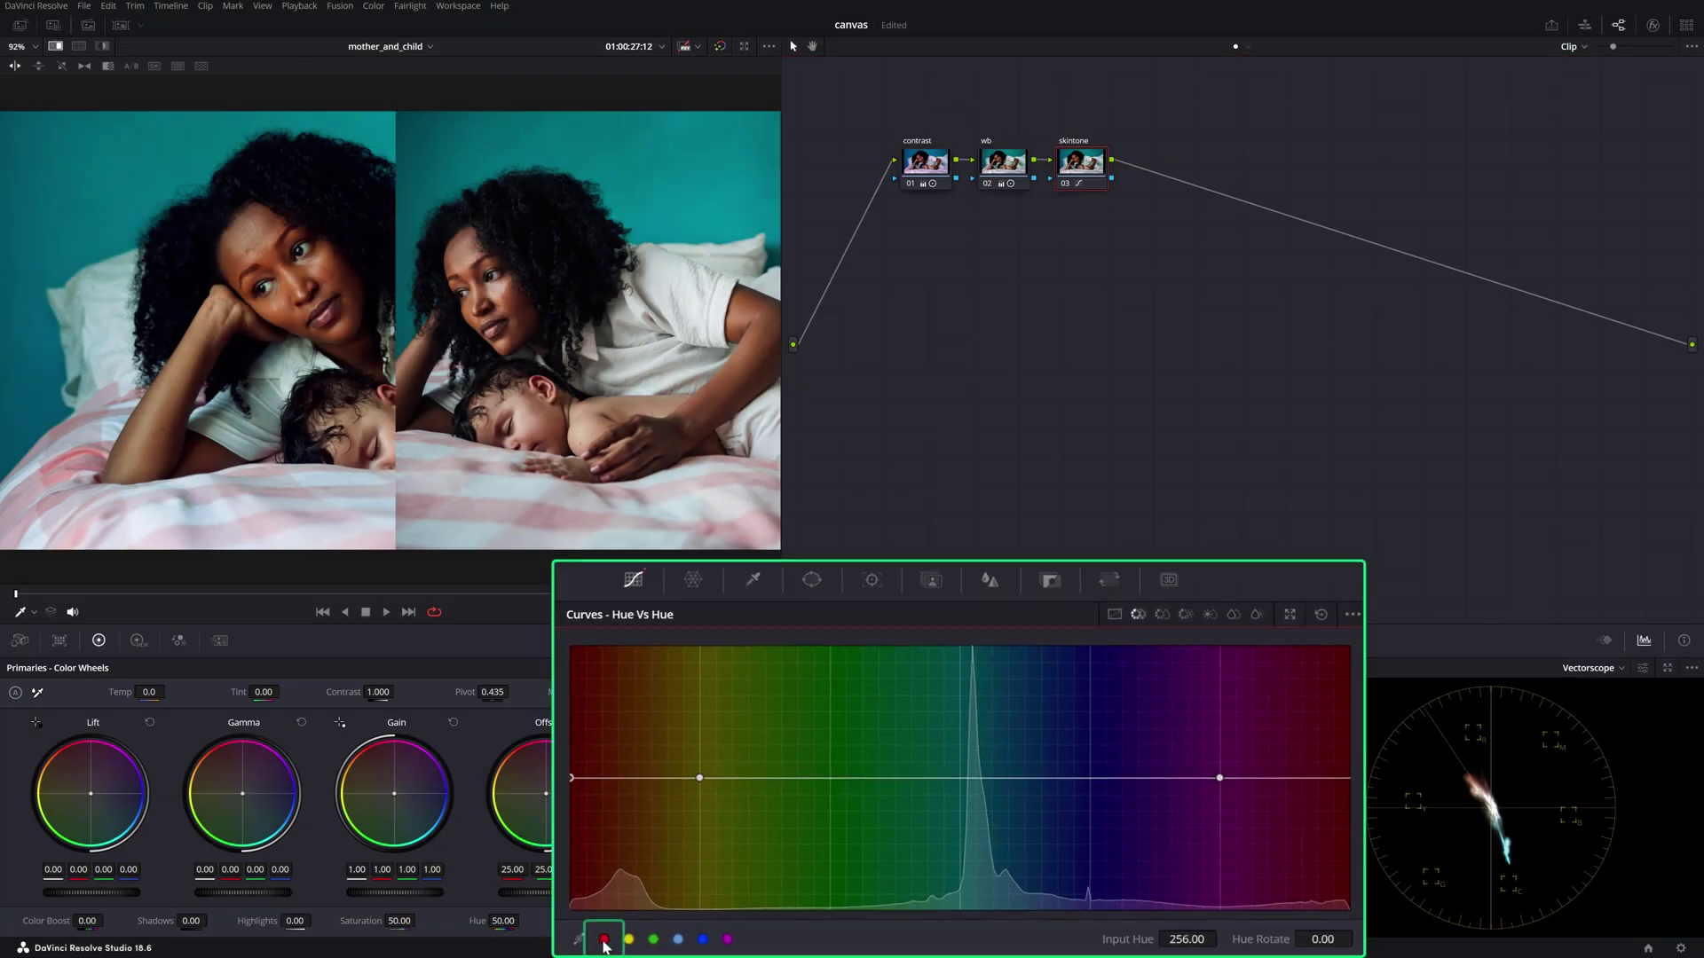
left_click_drag(1319, 938, 1301, 938)
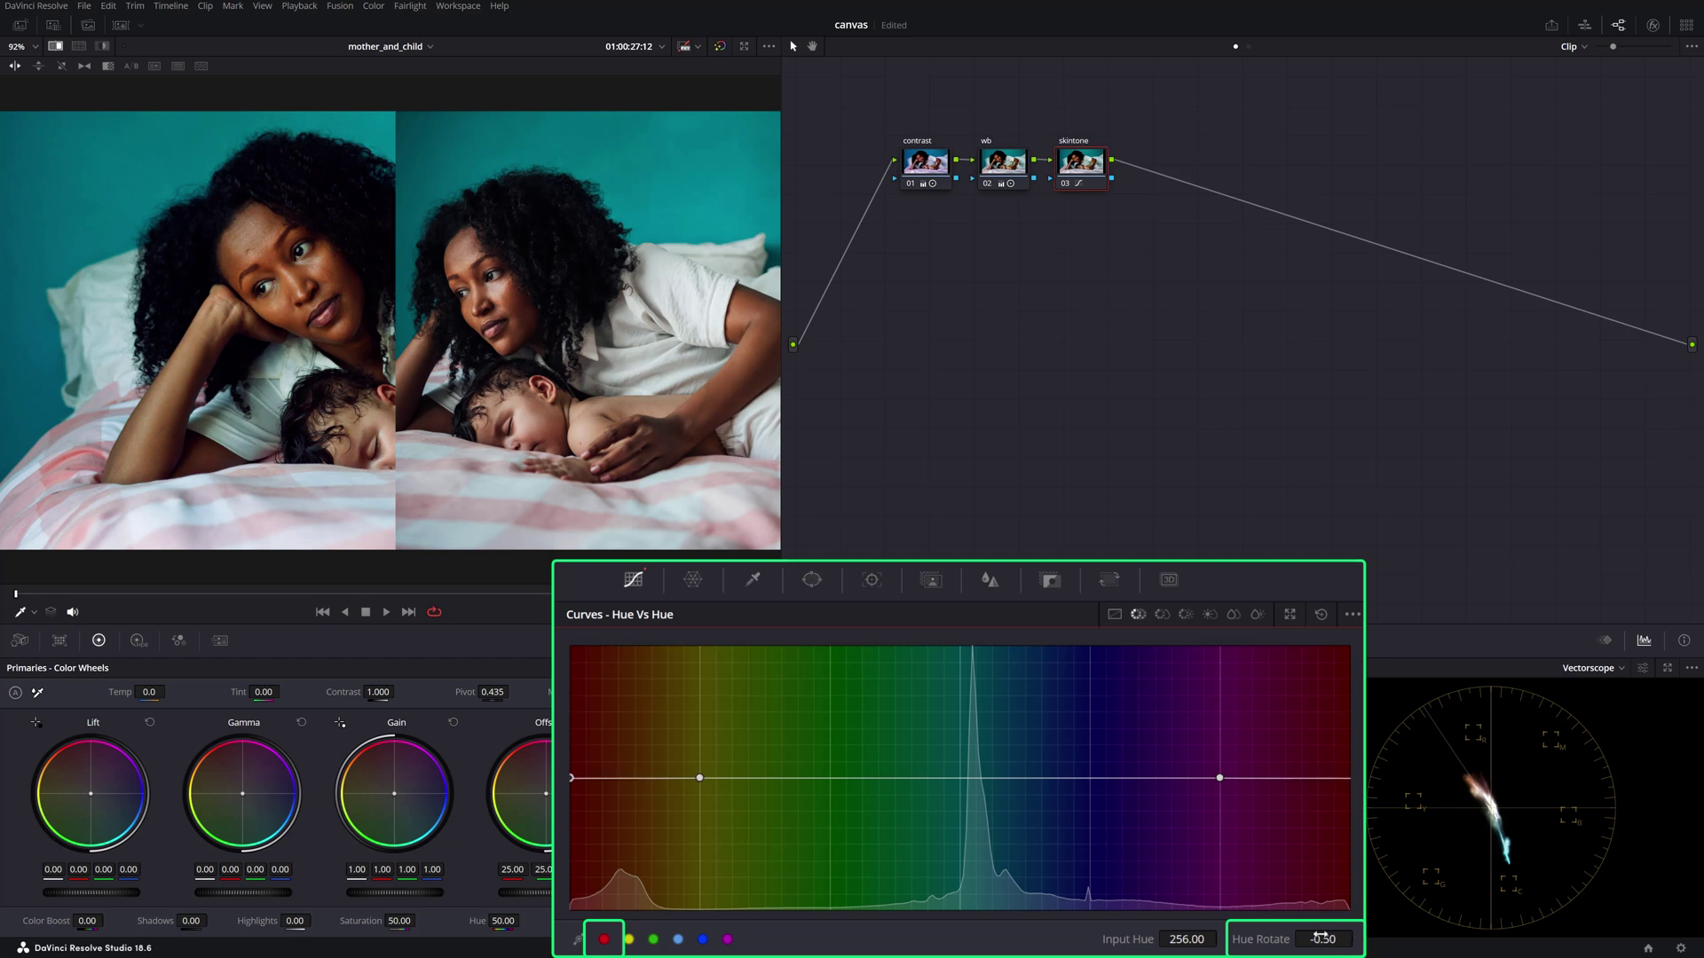
Set the reds' saturation to 0.79 on the skintone node's Hue Vs Sat curve and compare the skin with the reference in Image Wipe.
left_click(1162, 616)
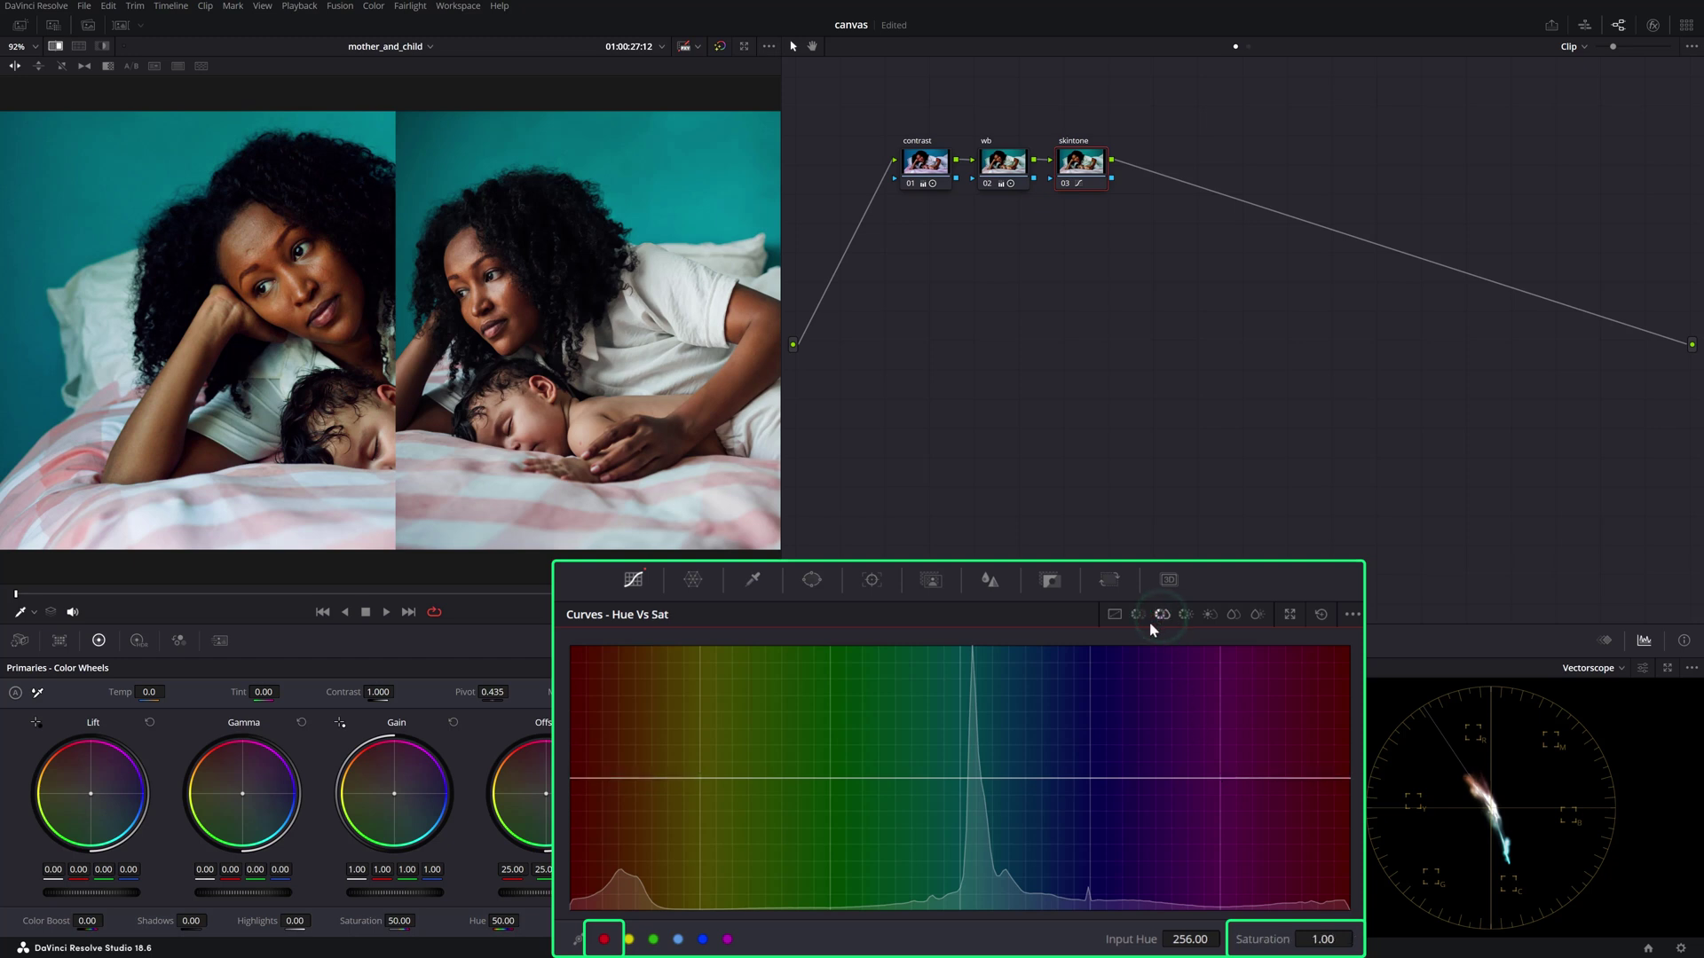
left_click(607, 940)
left_click_drag(1325, 939, 1312, 939)
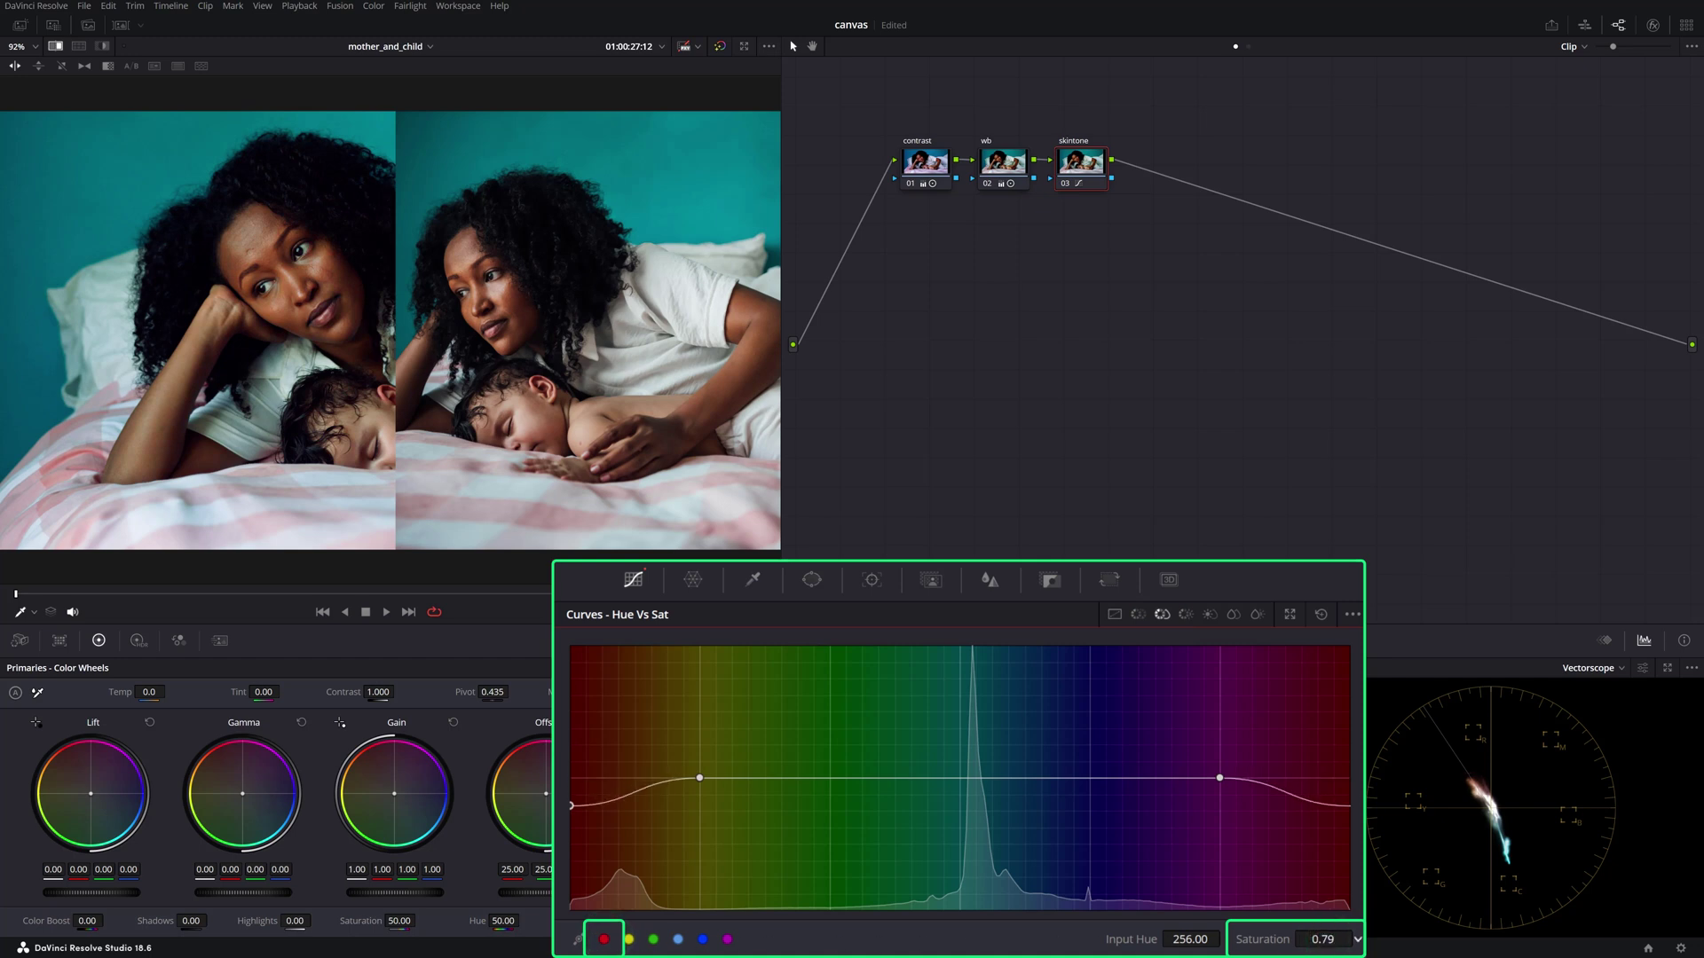
left_click_drag(396, 310, 427, 340)
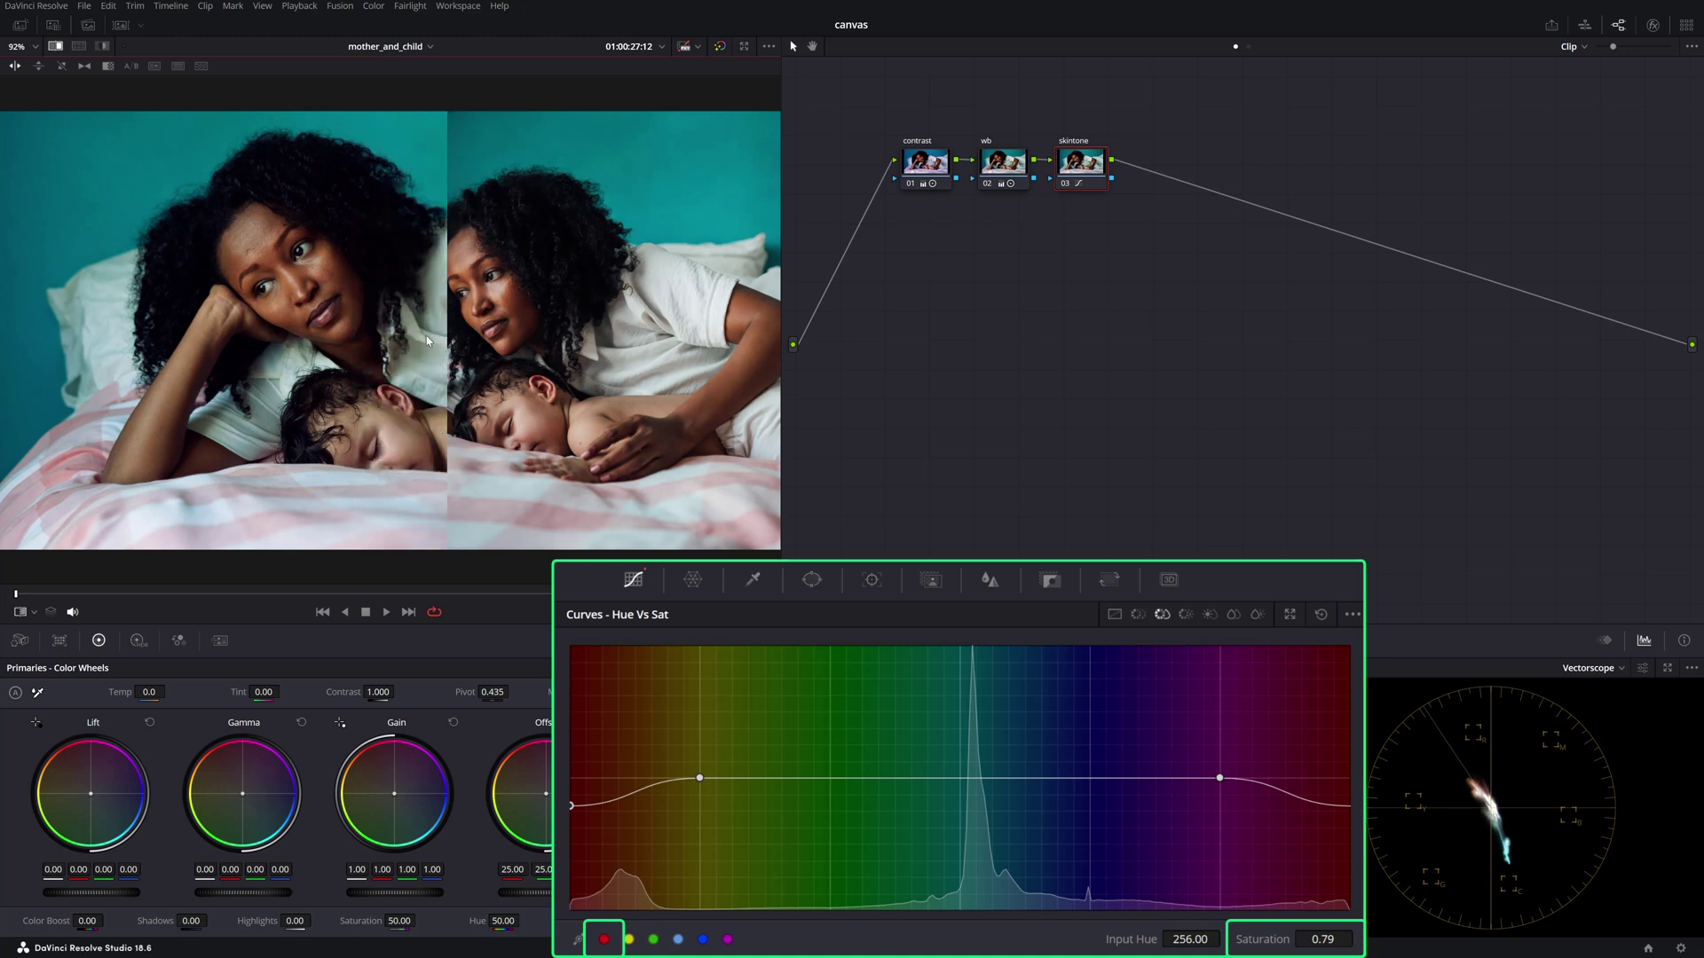
left_click(81, 49)
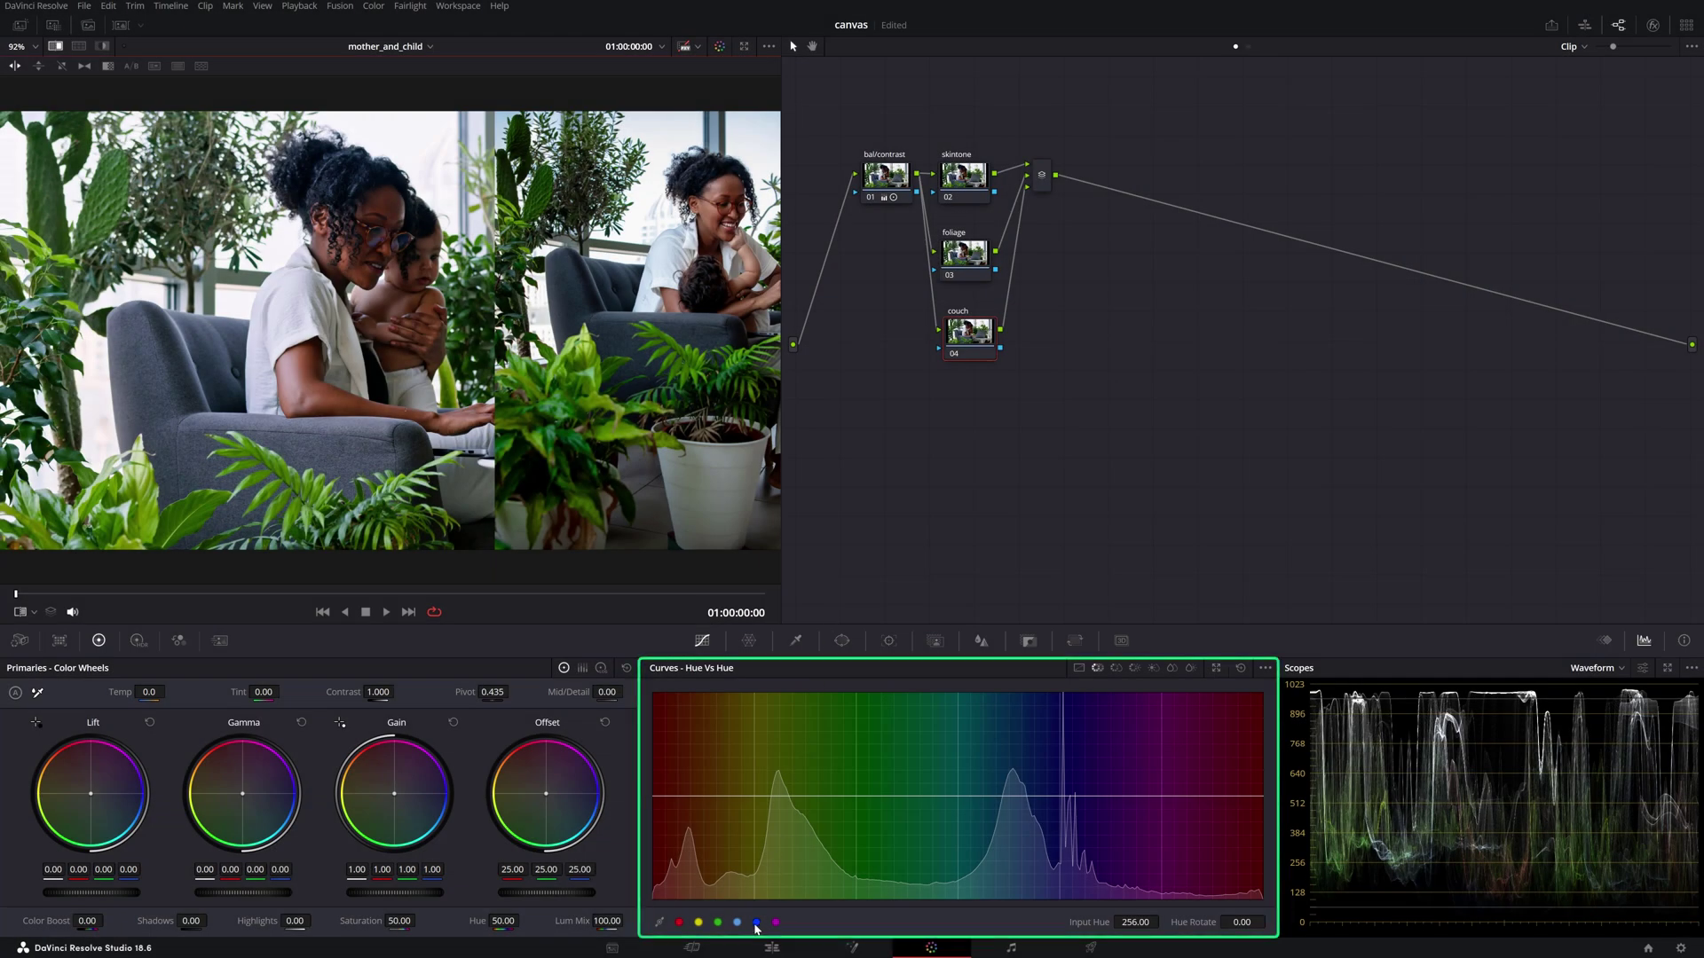
Add a blue control point on the couch node's Hue Vs Hue curve and raise its Hue Rotate.
left_click(756, 923)
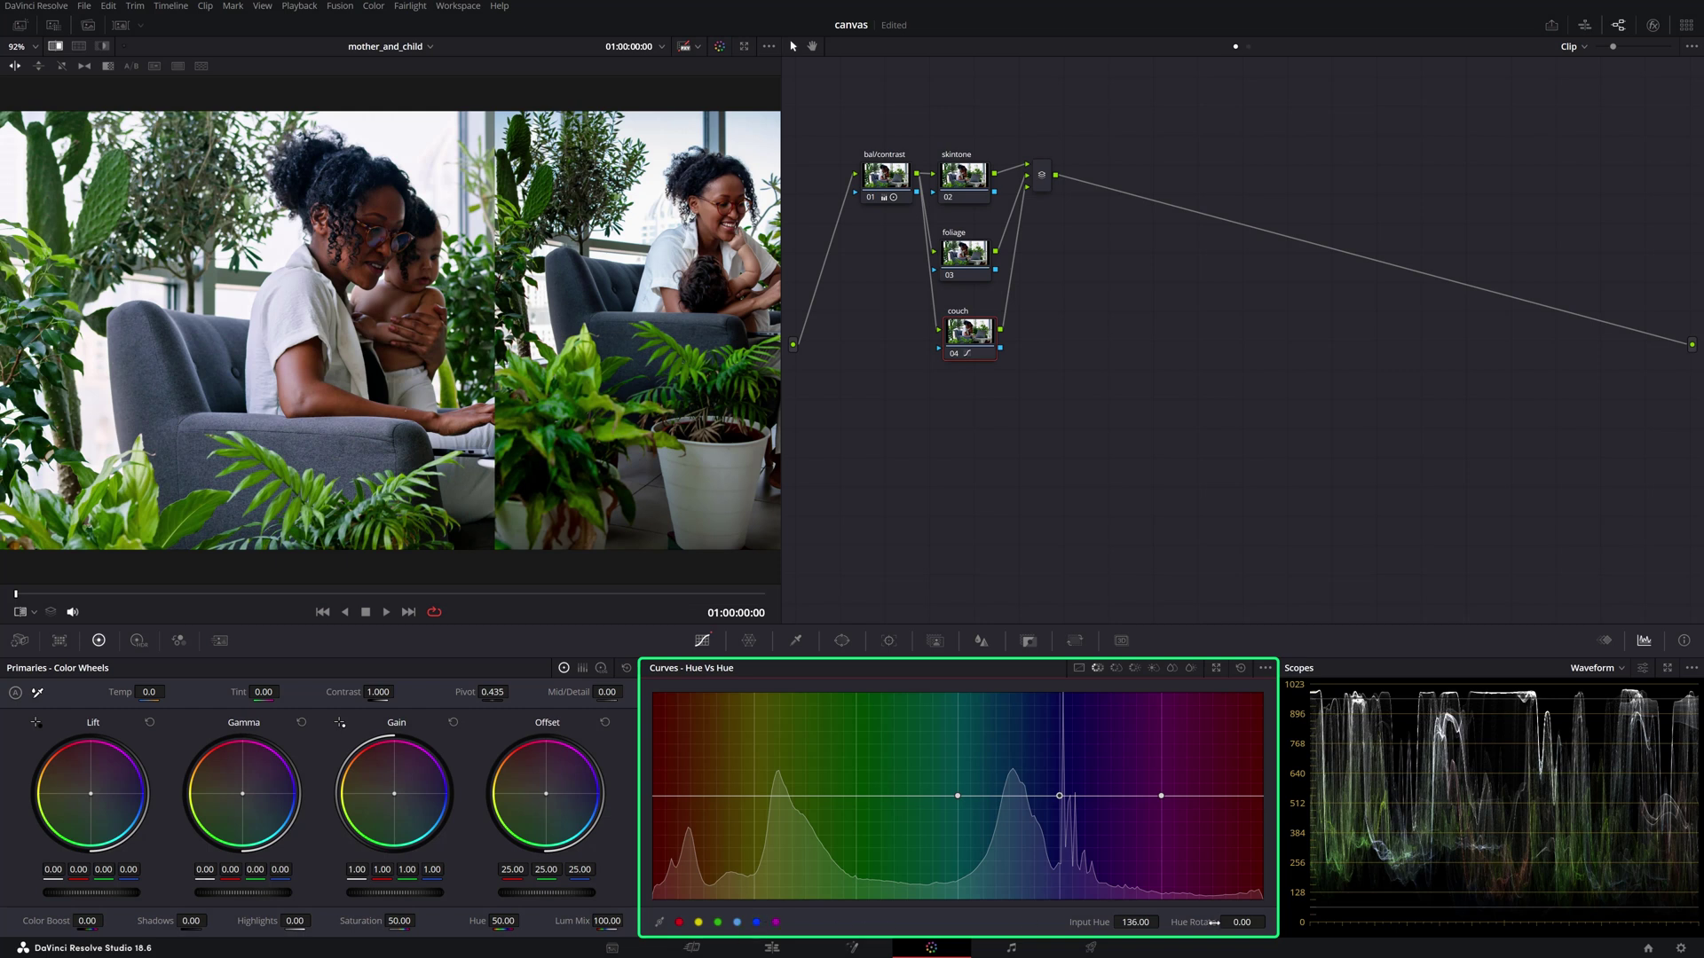
left_click_drag(1242, 923, 1278, 923)
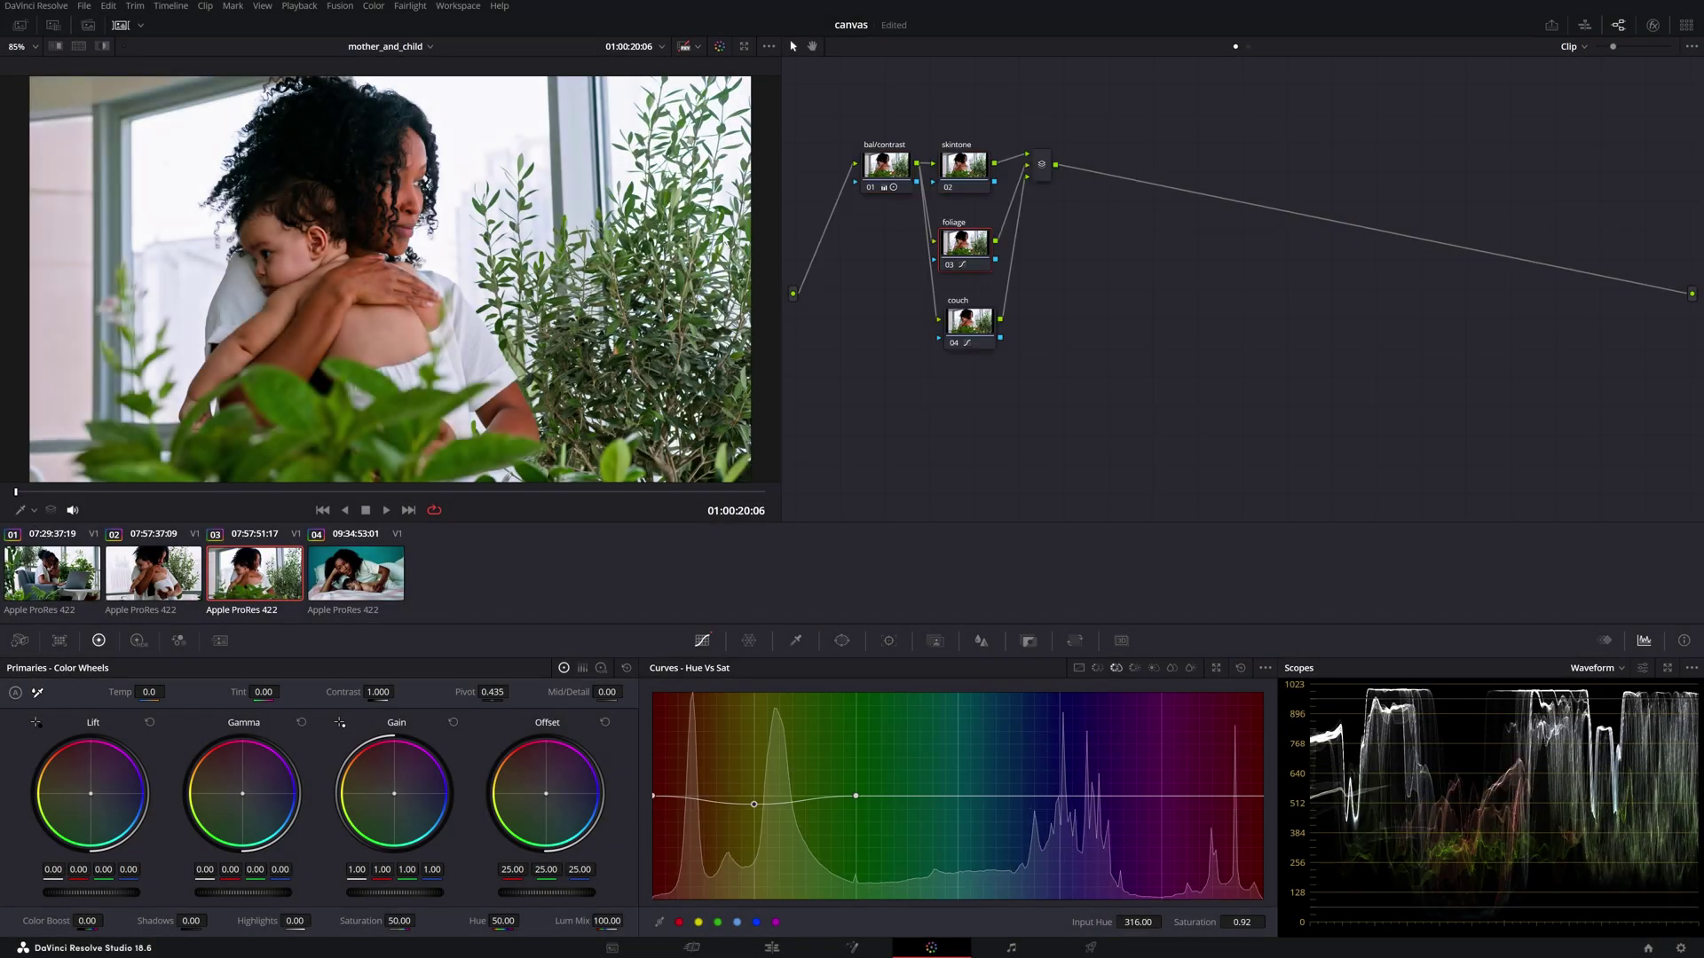
On clip 03's bal/contrast node, lower the Offset to 26.17 red, 25.33 green and 23.59 blue and set Contrast to 1.217.
left_click(888, 172)
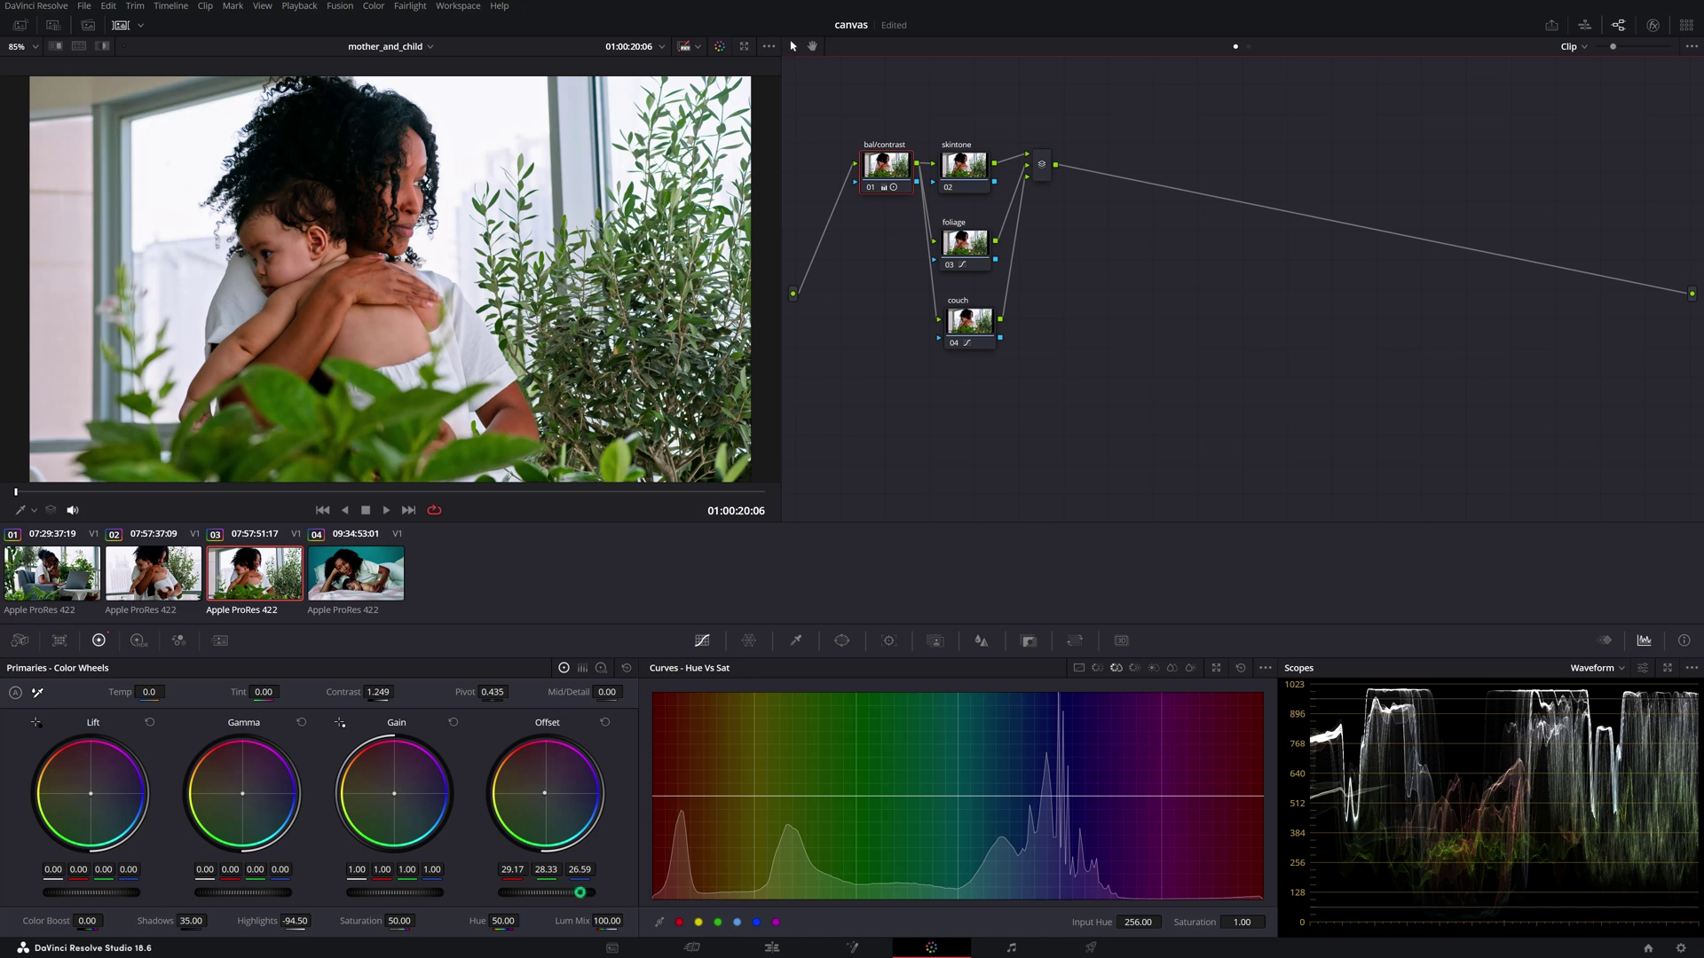
left_click_drag(580, 892, 557, 892)
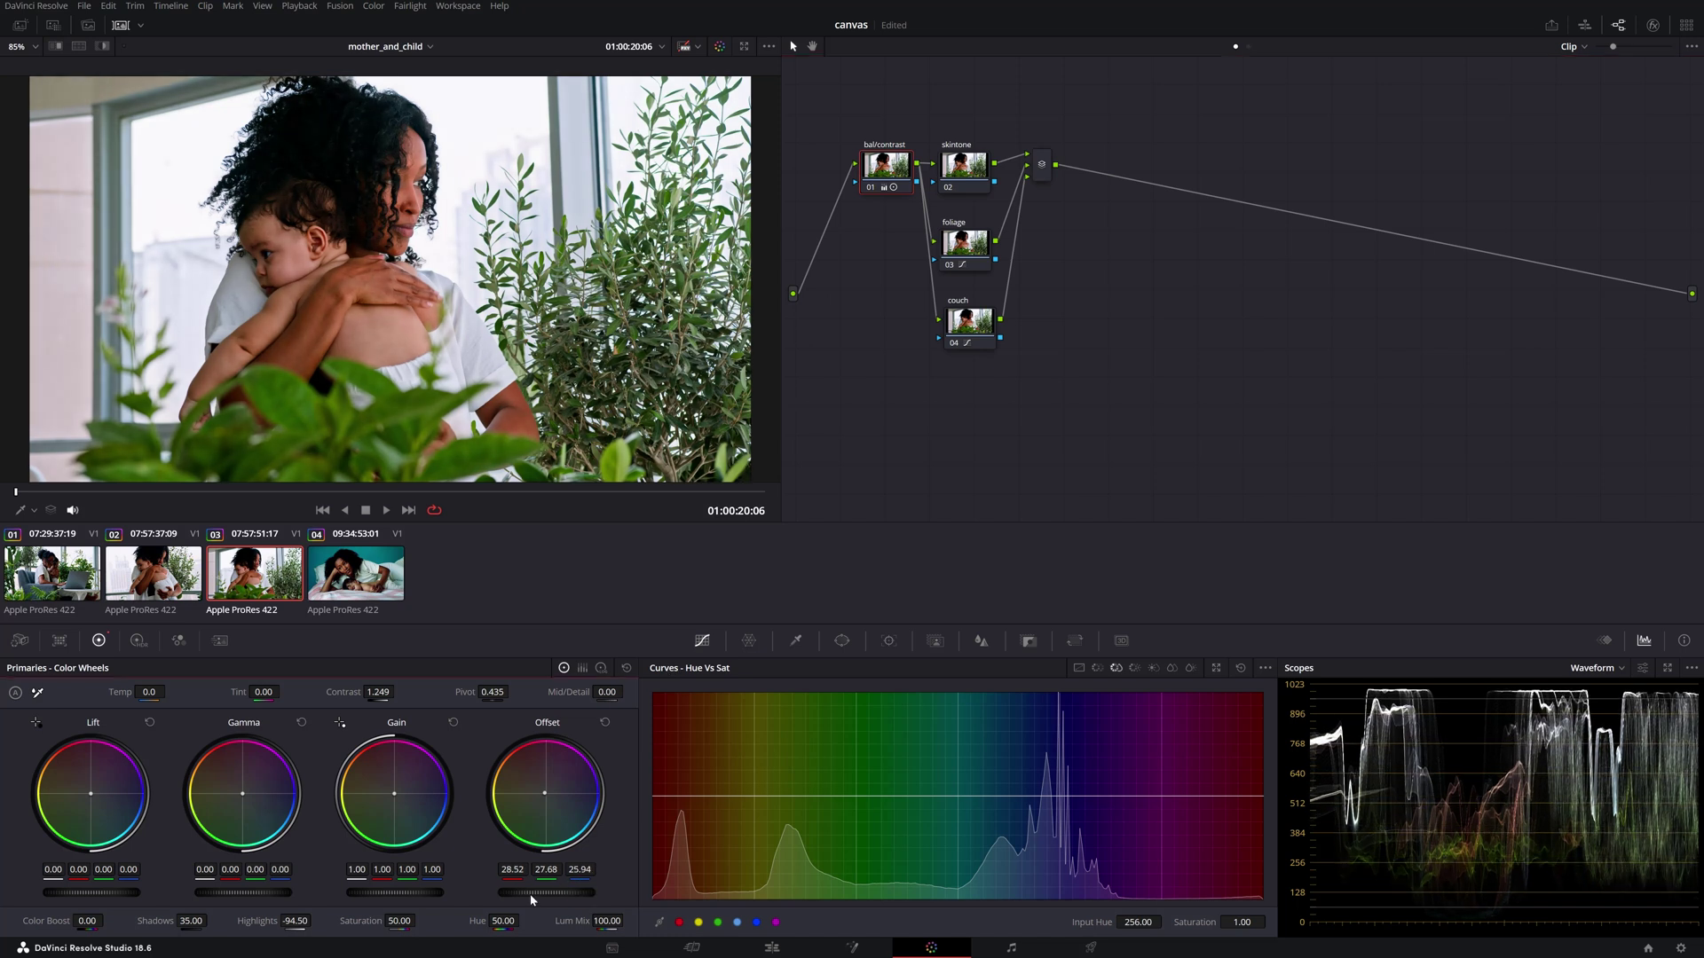
left_click_drag(387, 692, 396, 691)
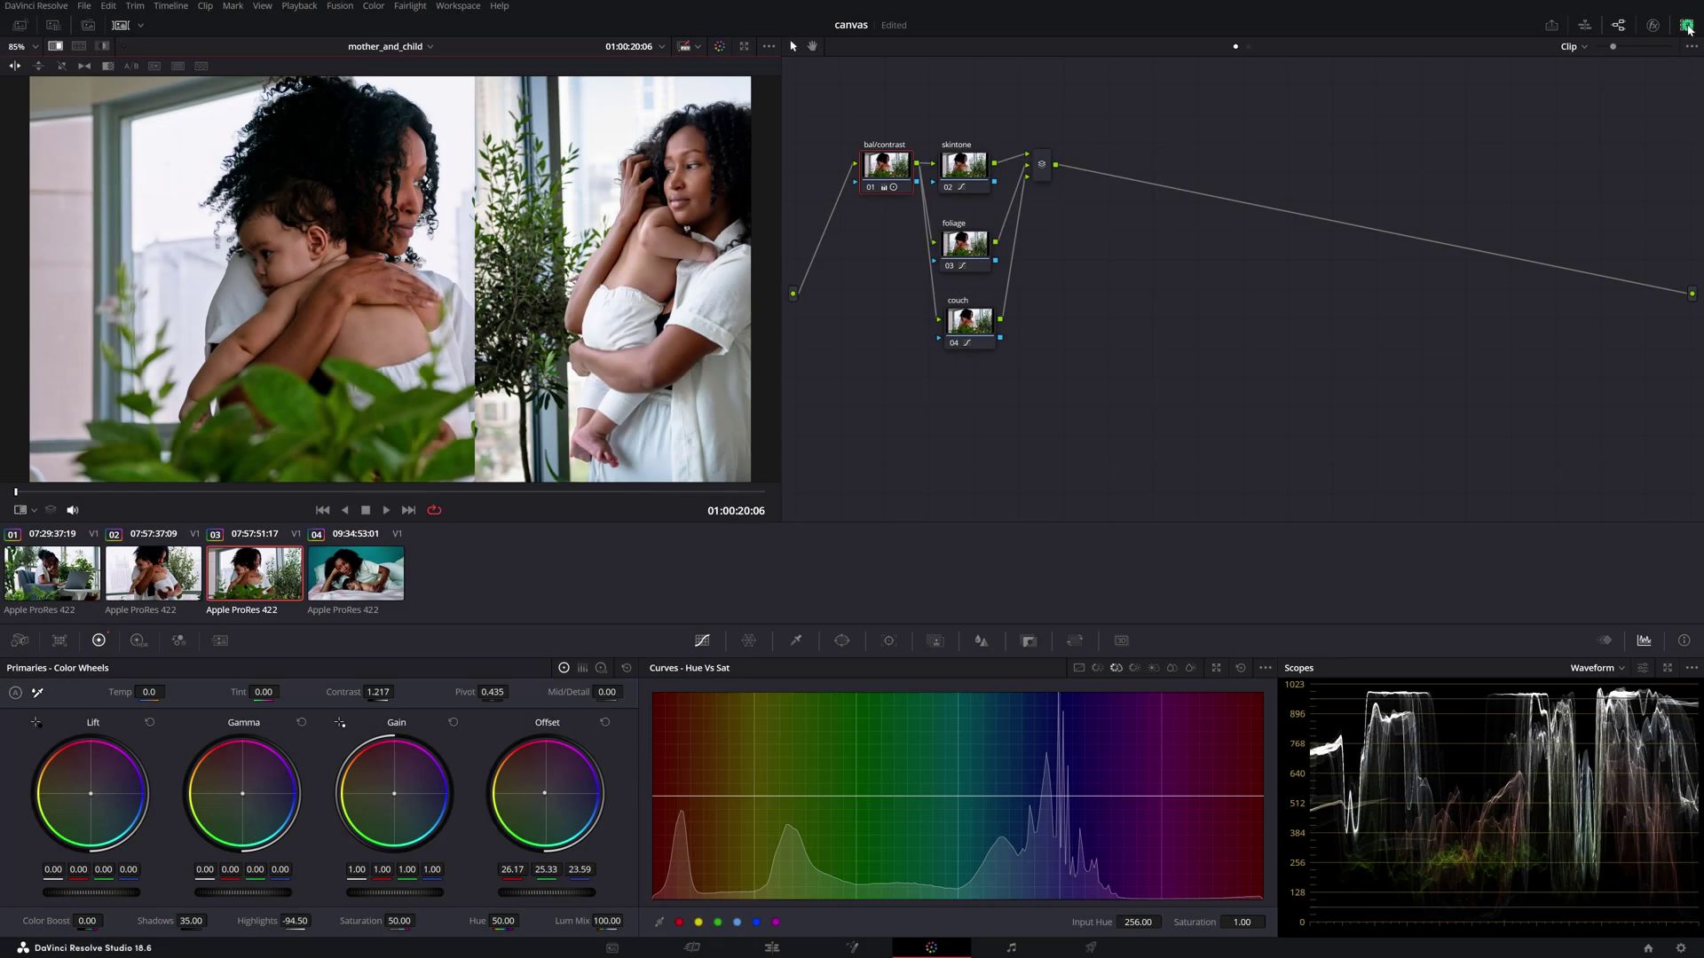
Compare the first three graded clips side by side in the Lightbox, then return to clip 03's grade.
left_click(1687, 27)
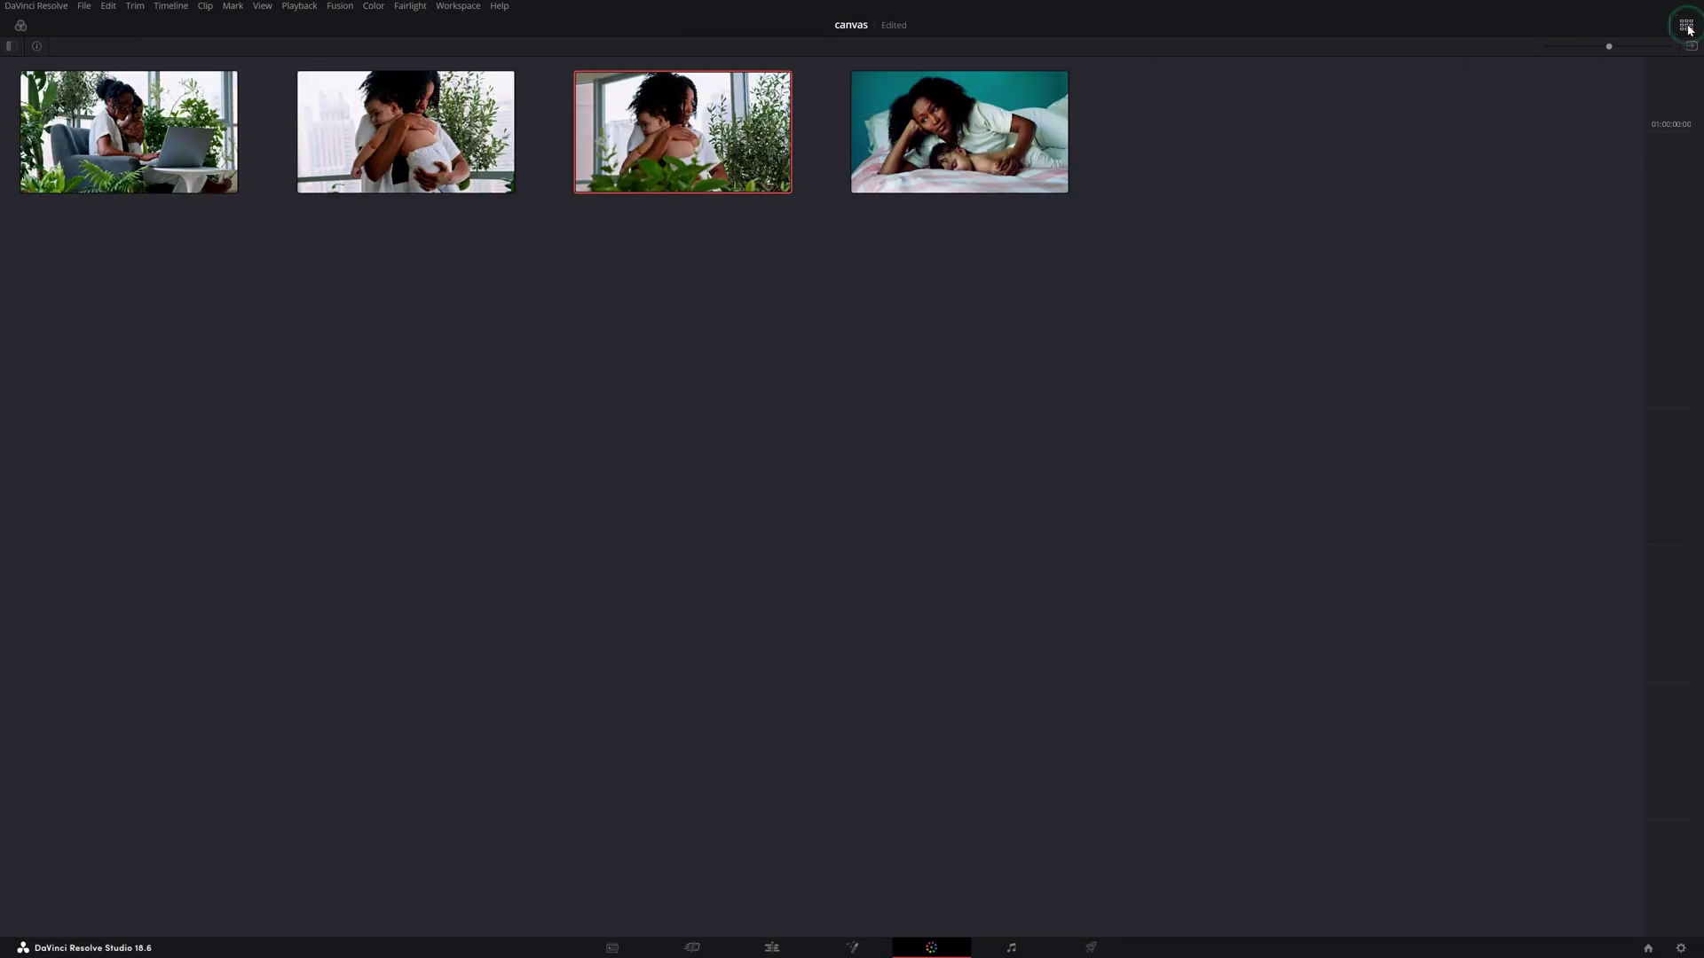
left_click(486, 157)
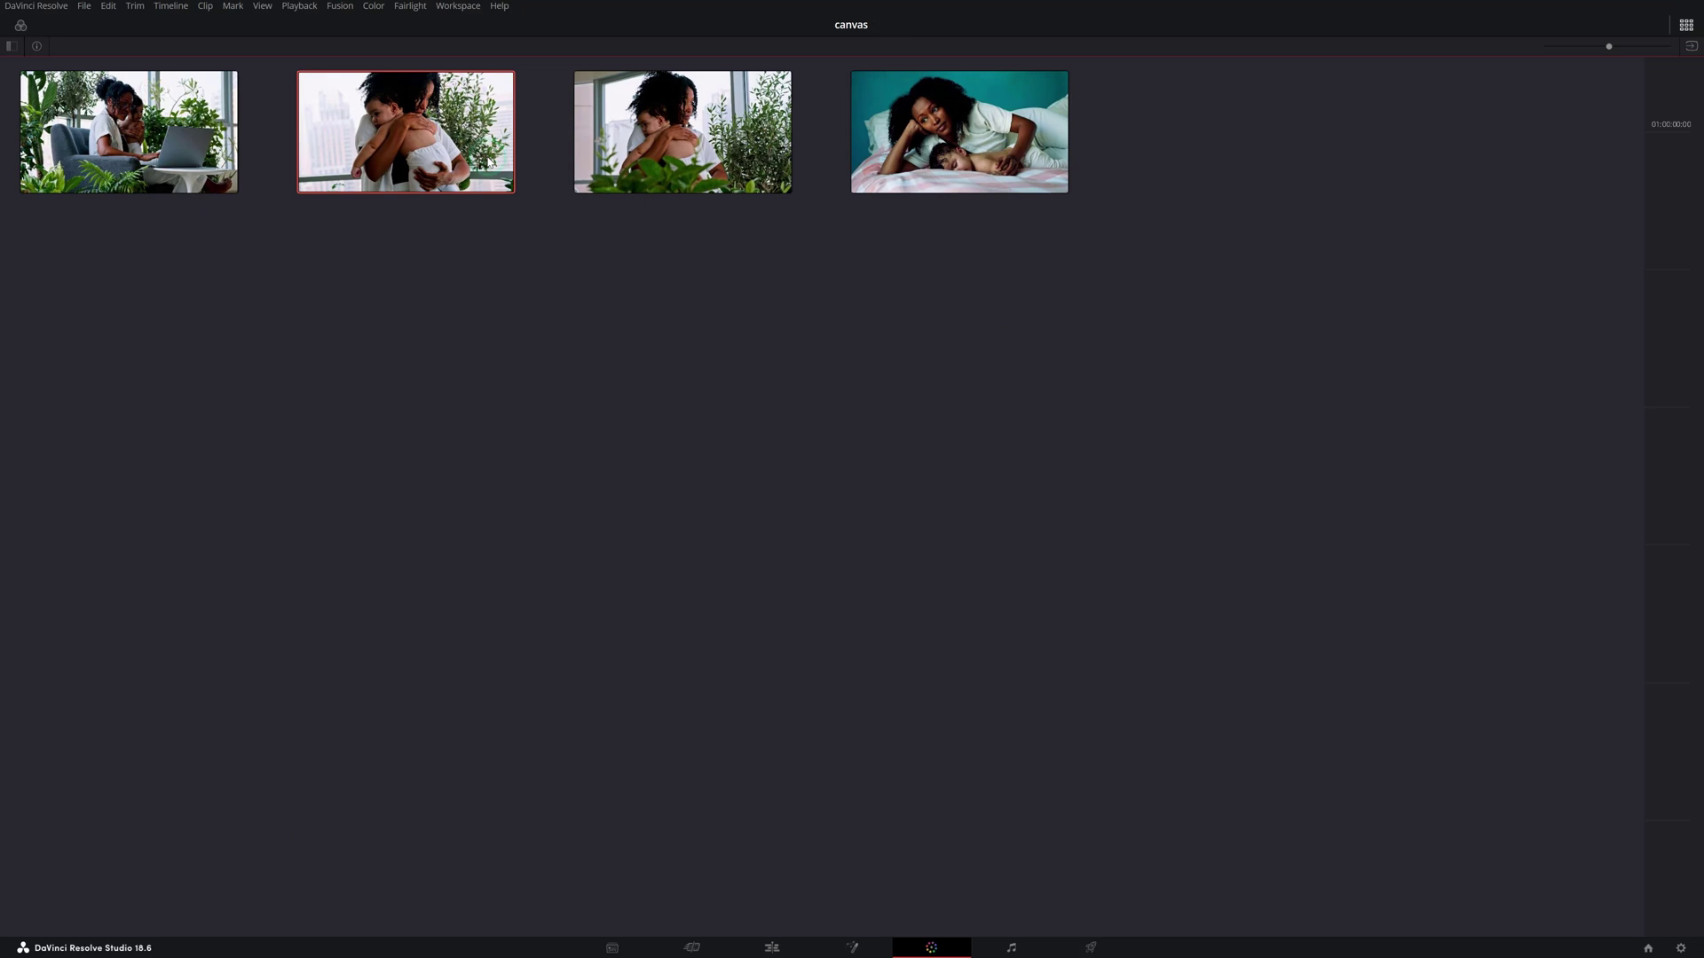
left_click(168, 142)
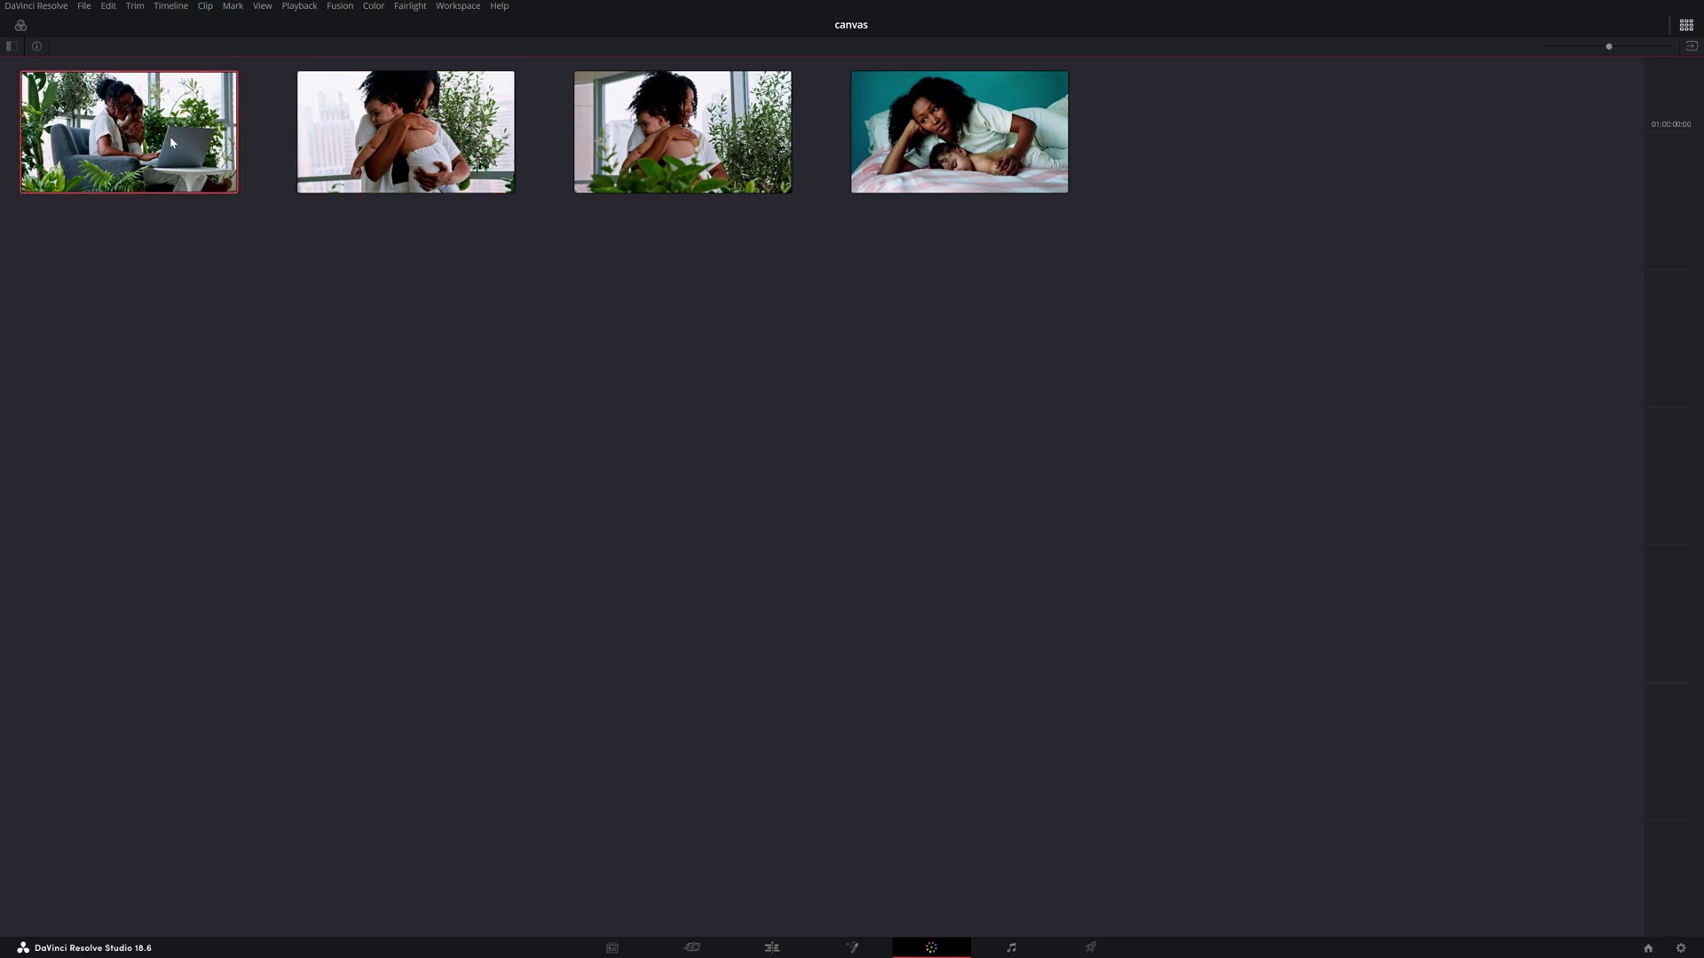
left_click(710, 129)
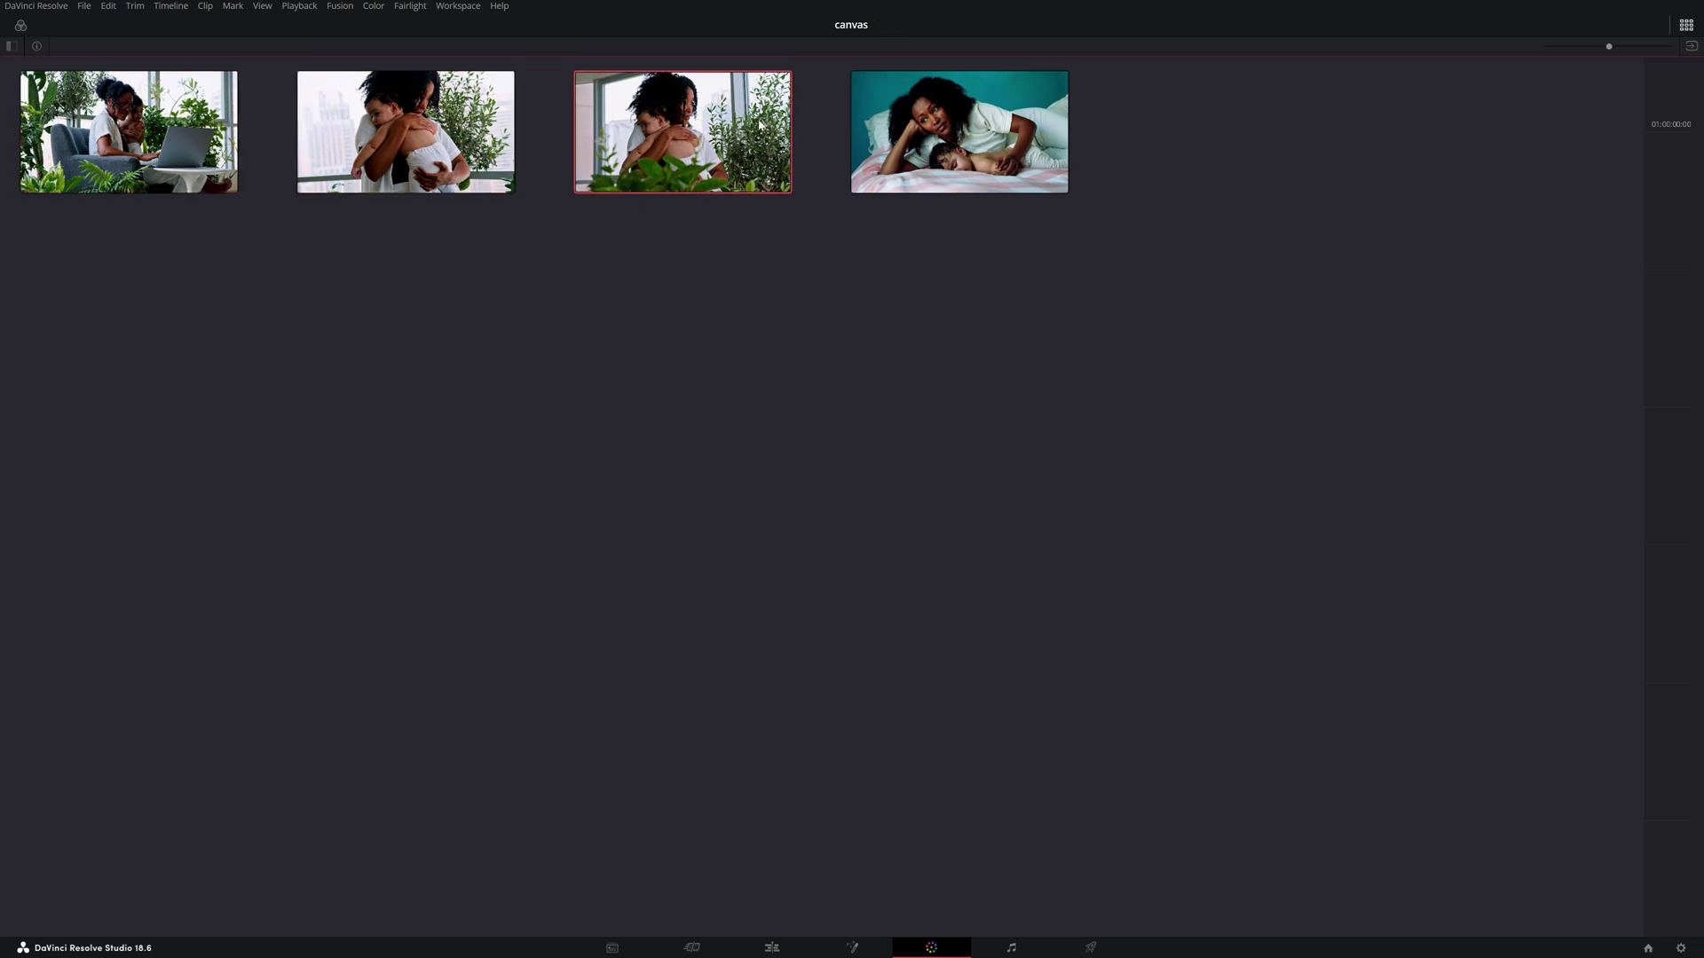
left_click(1685, 24)
Slightly raise the yellow point's saturation on the foliage node's Hue Vs Sat curve for clip 03.
left_click(979, 246)
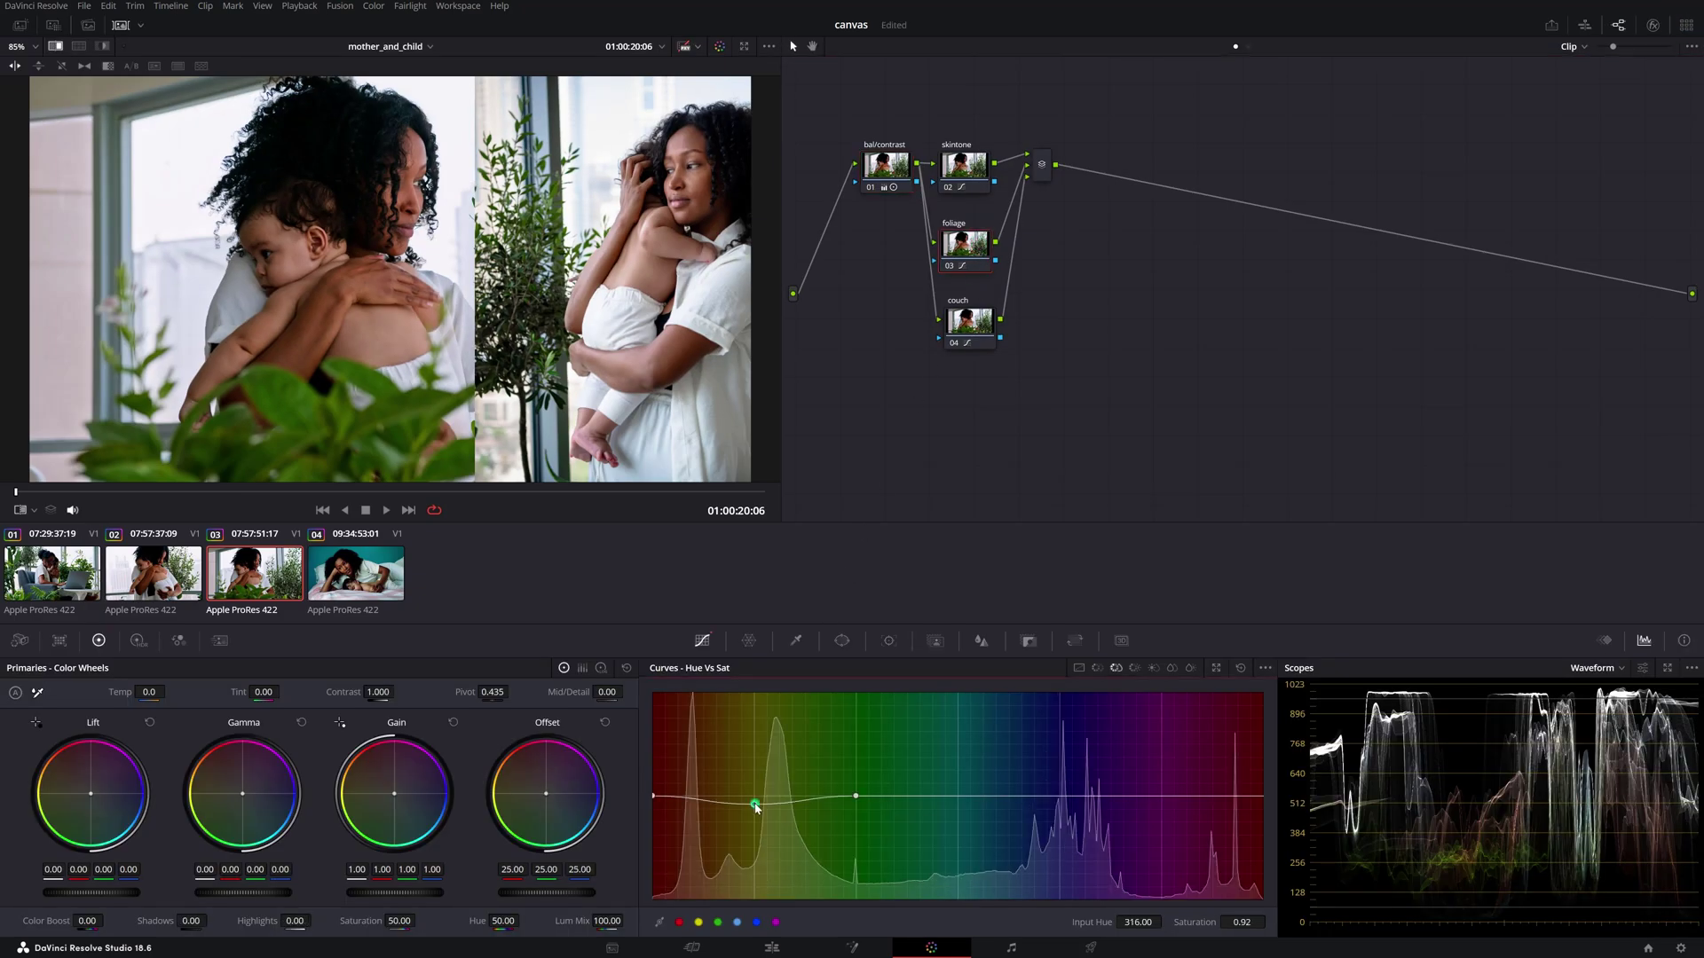
left_click_drag(753, 804, 752, 801)
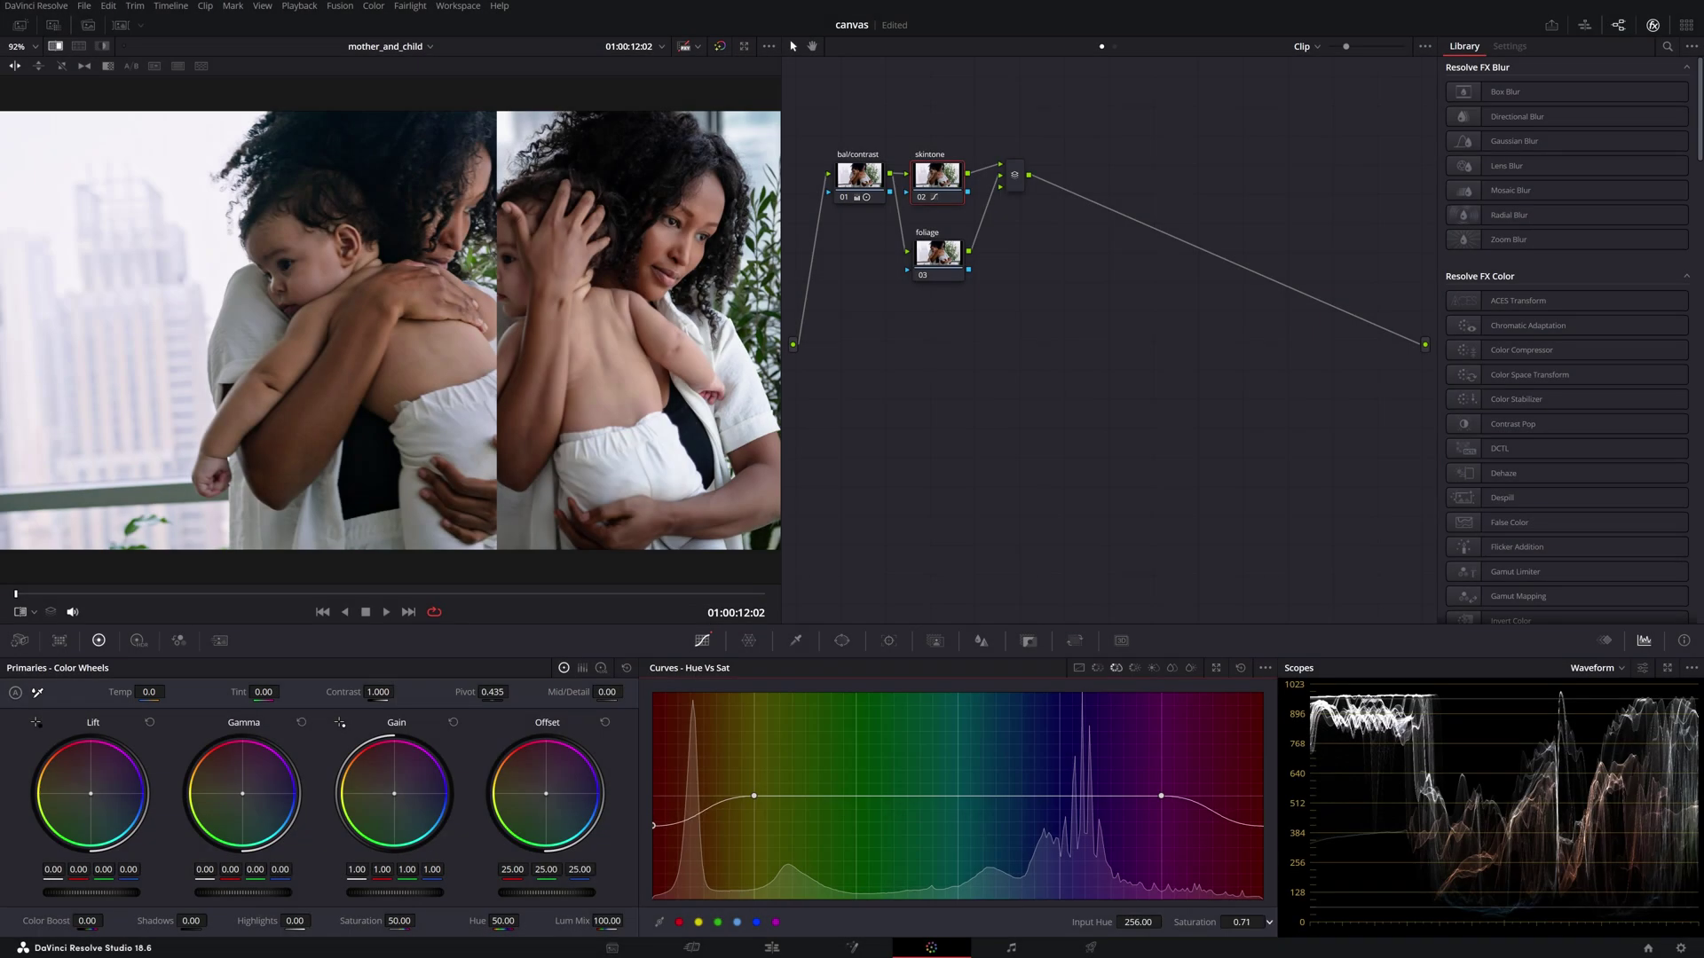
Compare clip 02's skin with the reference by moving the Image Wipe divider, and review its foliage and skintone nodes.
left_click_drag(502, 345, 468, 392)
left_click(945, 253)
left_click(938, 176)
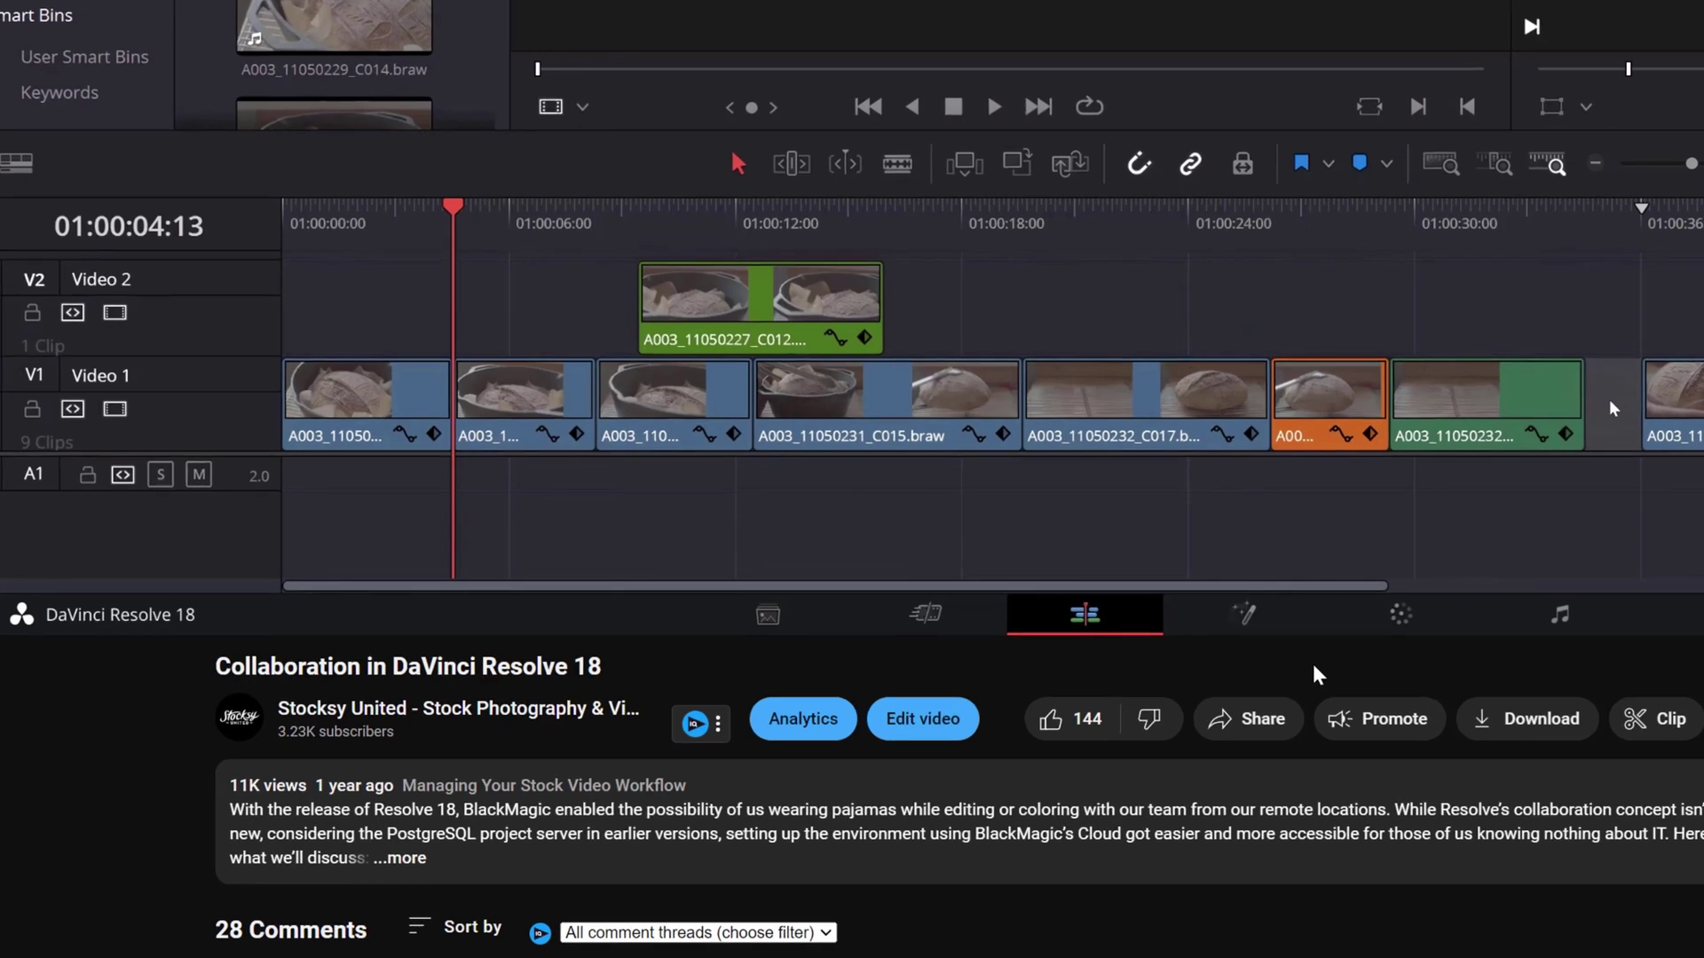
On the YouTube page, like the video "Collaboration in DaVinci Resolve 18".
left_click(1038, 741)
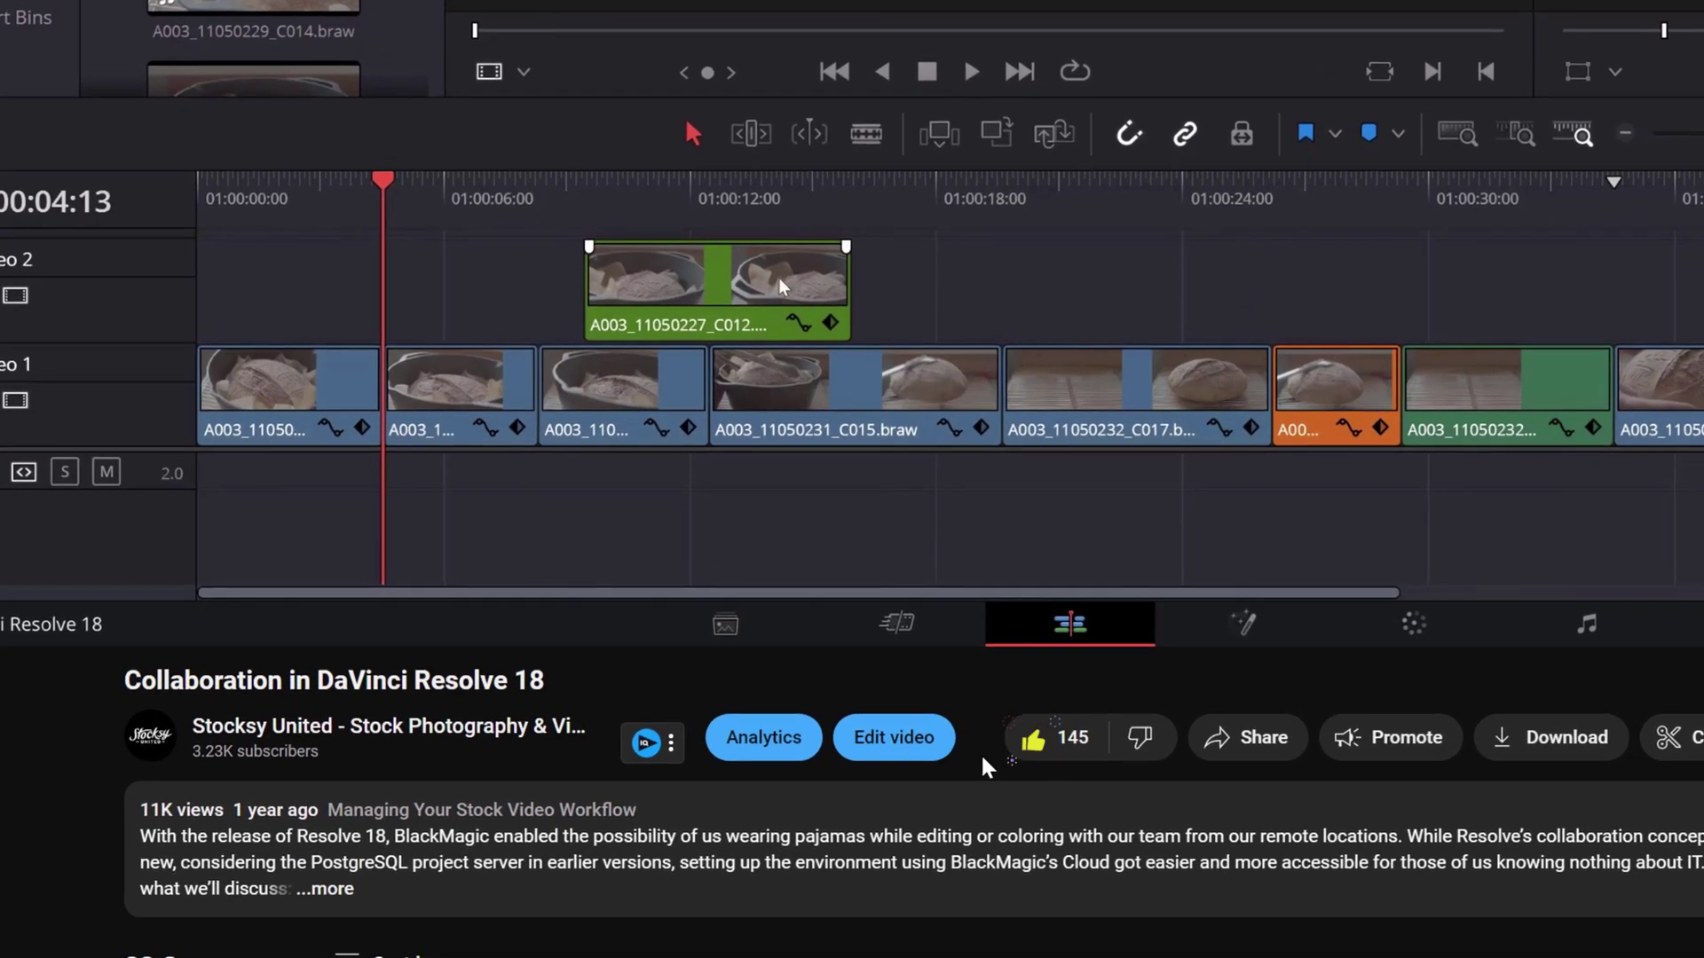